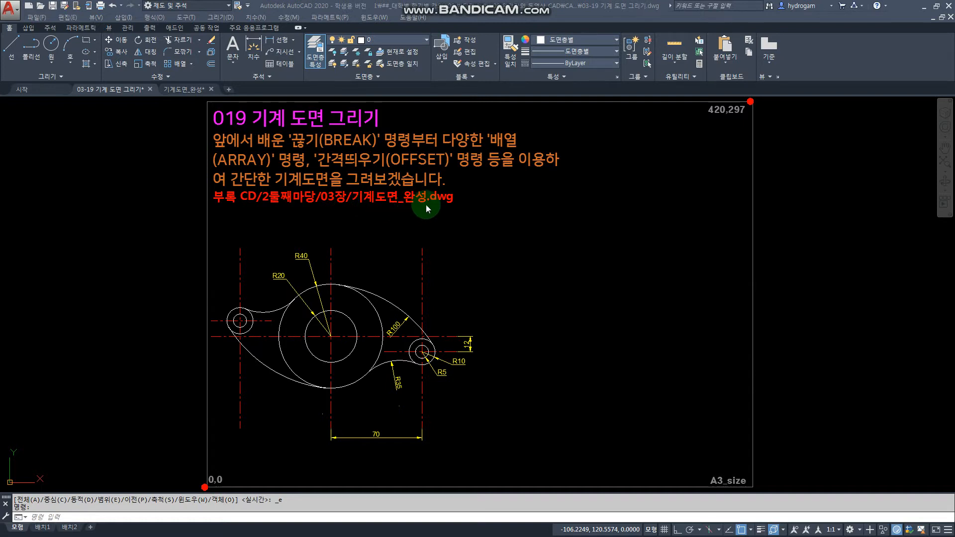
Switch to the 기계도면_완성 drawing and select its three vertical centre lines and the main and right-hand horizontal centre lines.
click(175, 91)
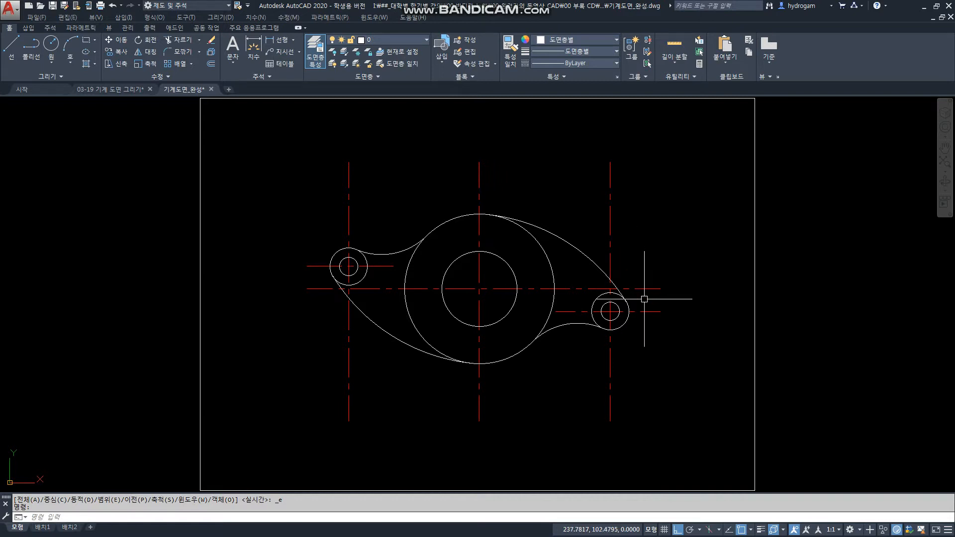
click(611, 377)
click(689, 323)
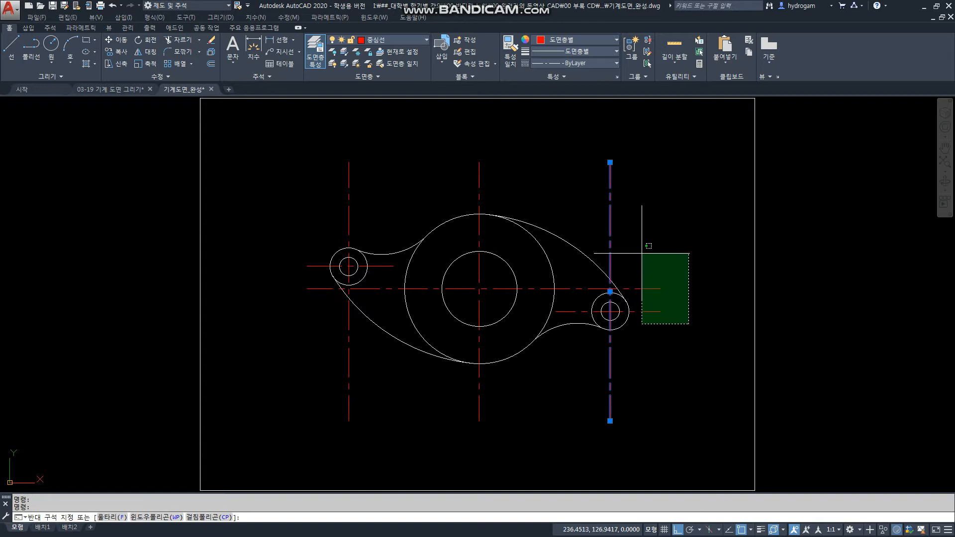
click(642, 253)
click(391, 212)
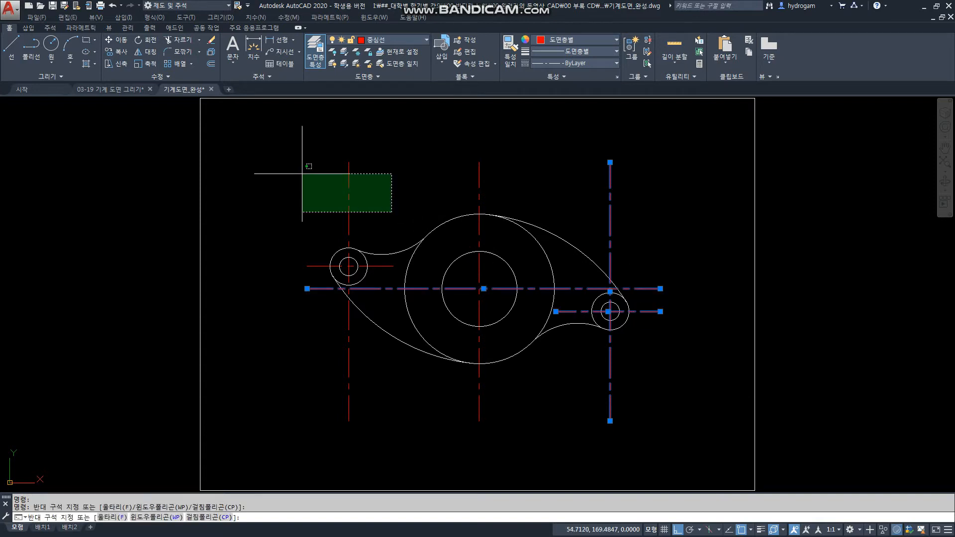
click(303, 174)
click(504, 161)
click(431, 174)
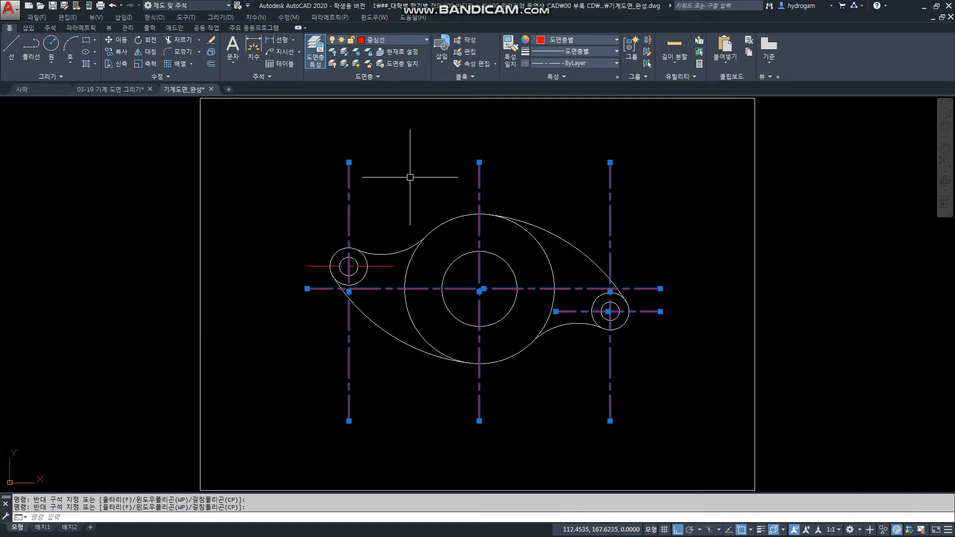
Bring up the Layer Properties Manager, float it over the drawing and widen it to show the linetype and lineweight columns.
click(319, 64)
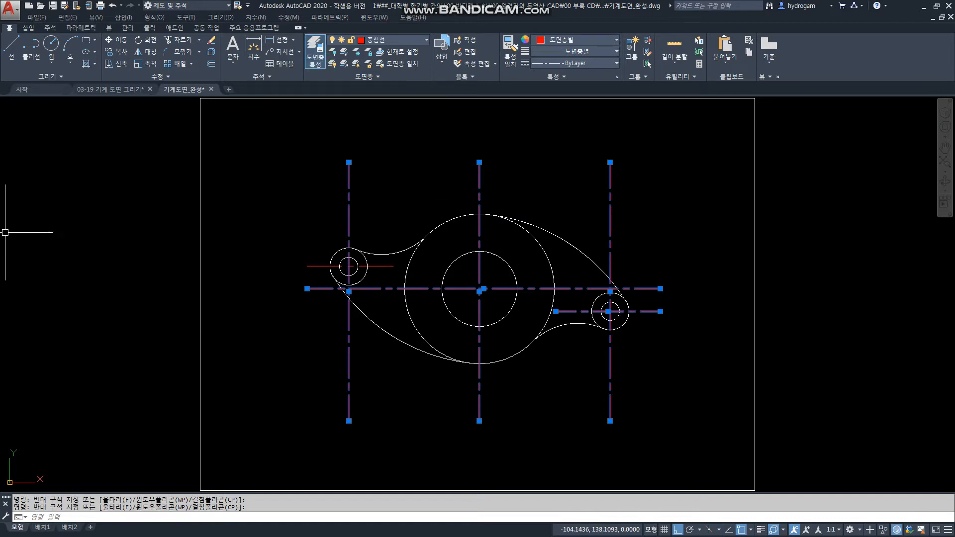
mouse_move(0, 219)
mouse_down()
mouse_move(0, 200)
mouse_move(106, 297)
mouse_move(20, 289)
mouse_up()
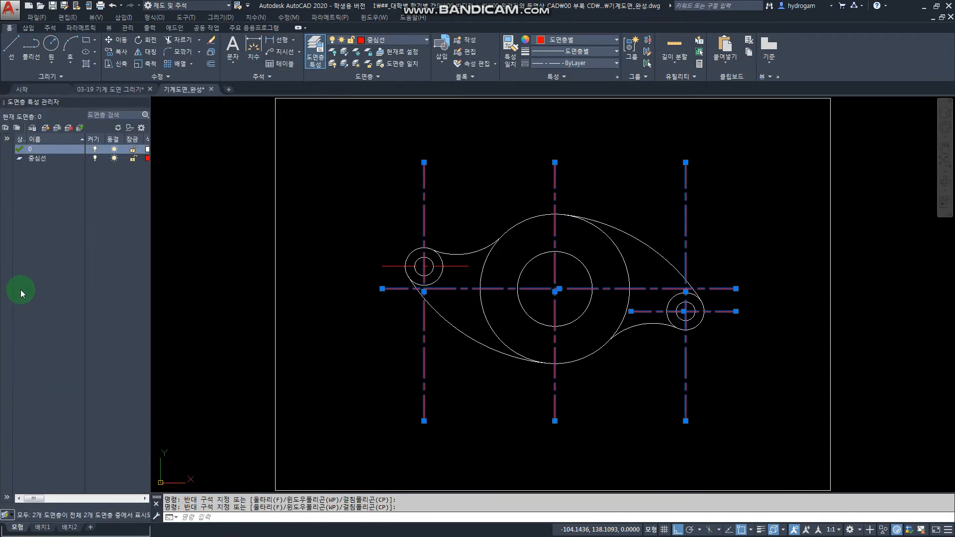
click(5, 241)
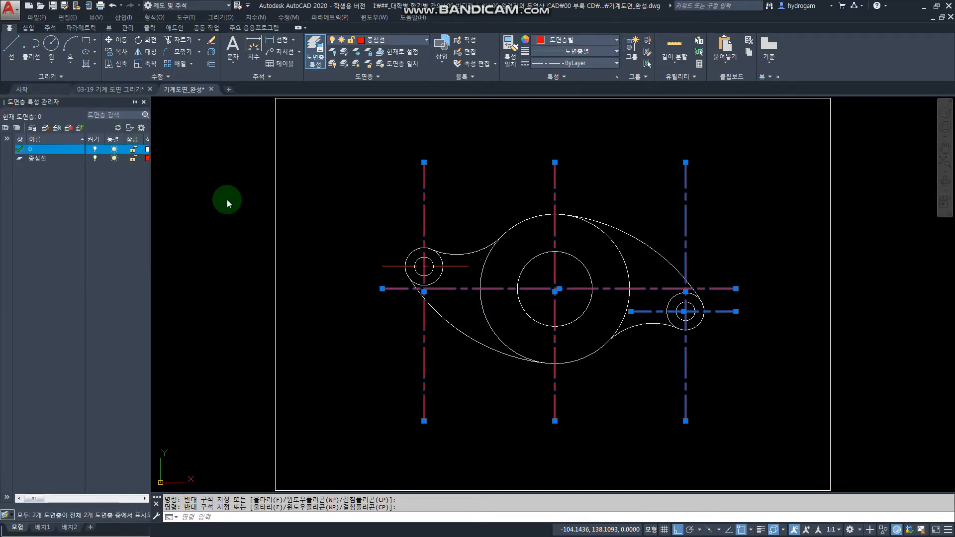
drag(7, 102, 227, 200)
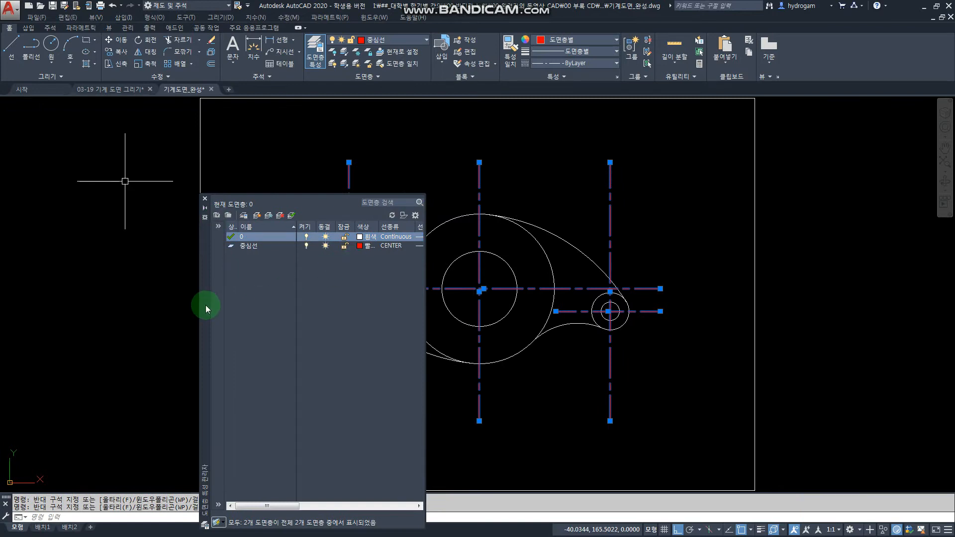
mouse_move(205, 305)
mouse_down()
mouse_move(137, 270)
mouse_move(88, 260)
mouse_up()
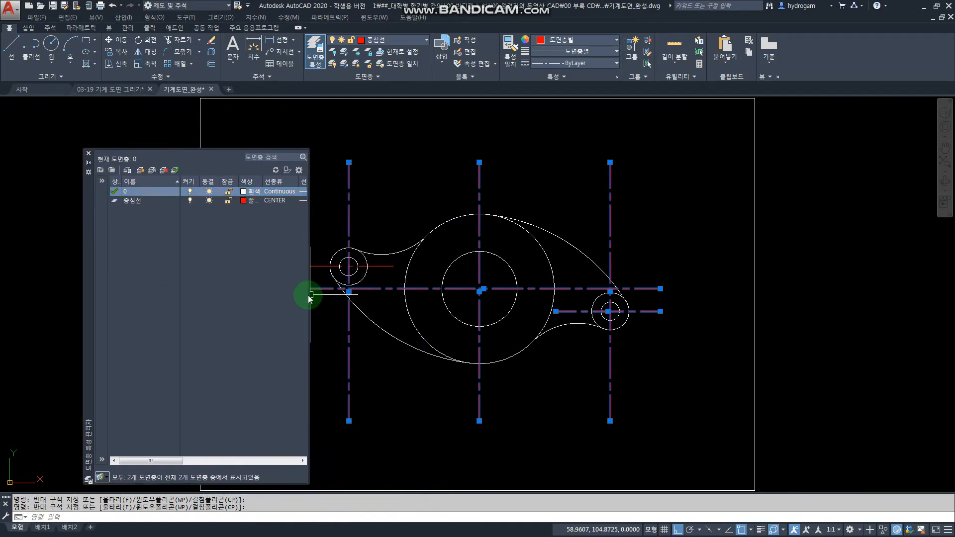
drag(302, 295, 368, 296)
click(292, 282)
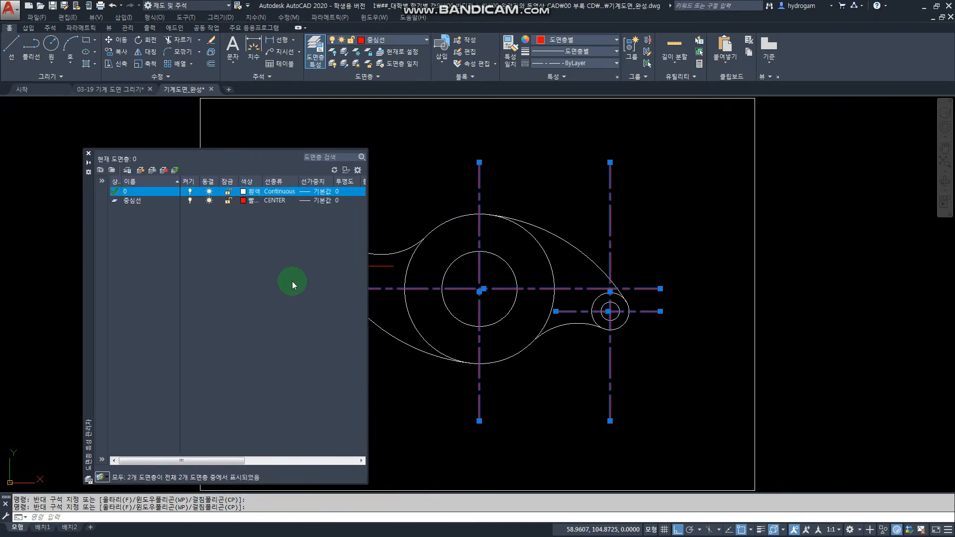
Open the linetype choices for the 중심선 layer and bring up the list of linetypes available for loading.
click(124, 201)
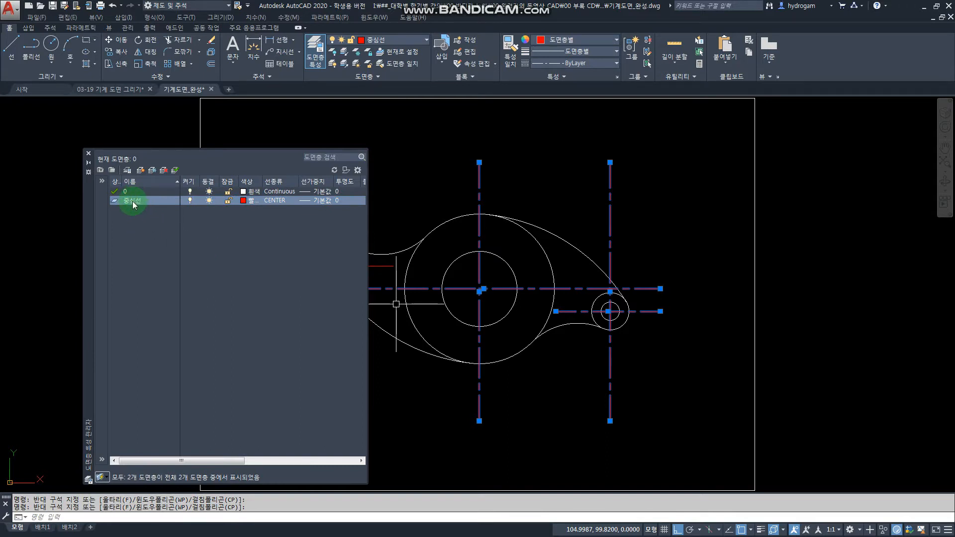
click(242, 201)
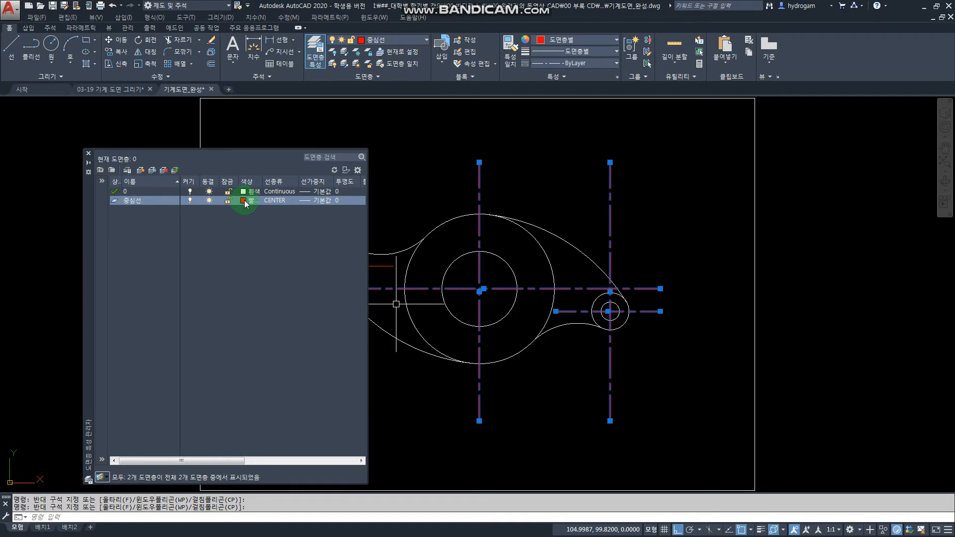
click(275, 201)
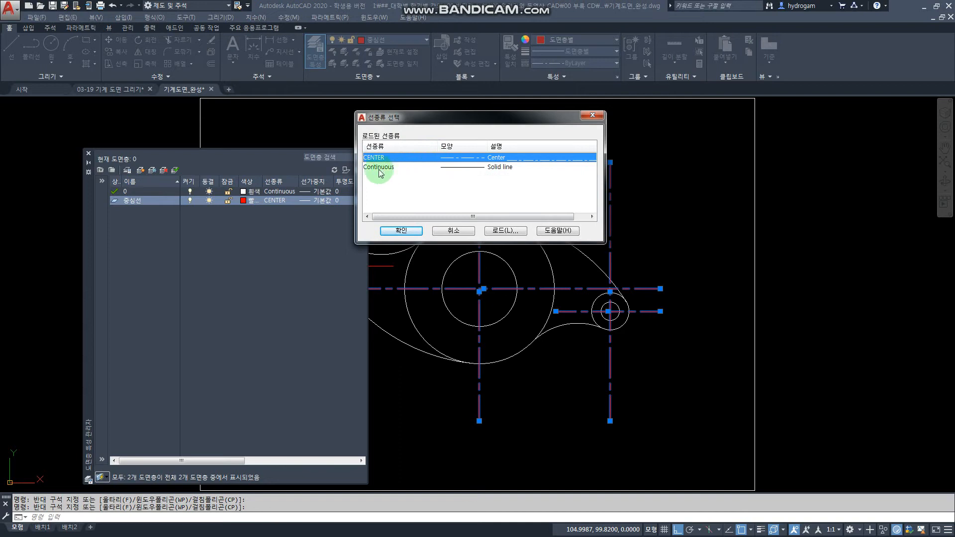
click(431, 169)
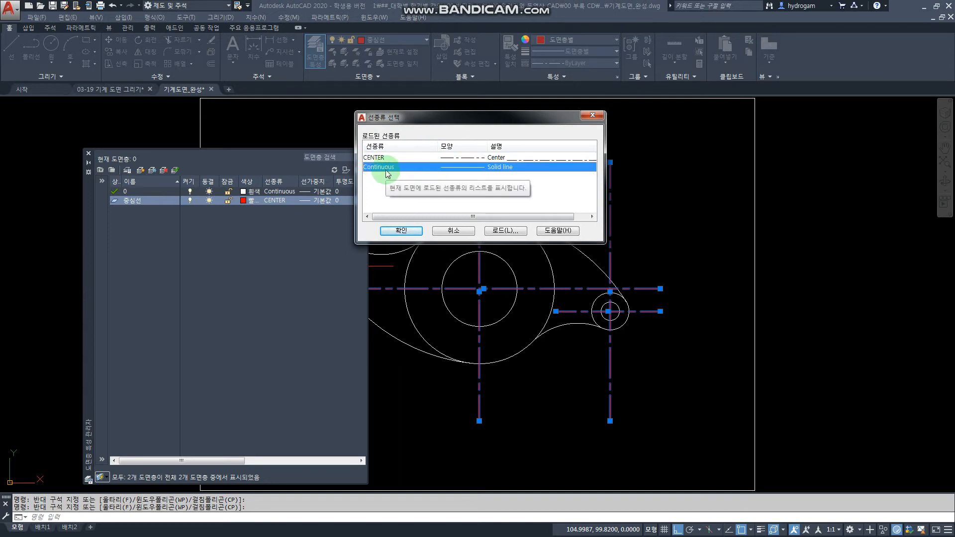
click(503, 231)
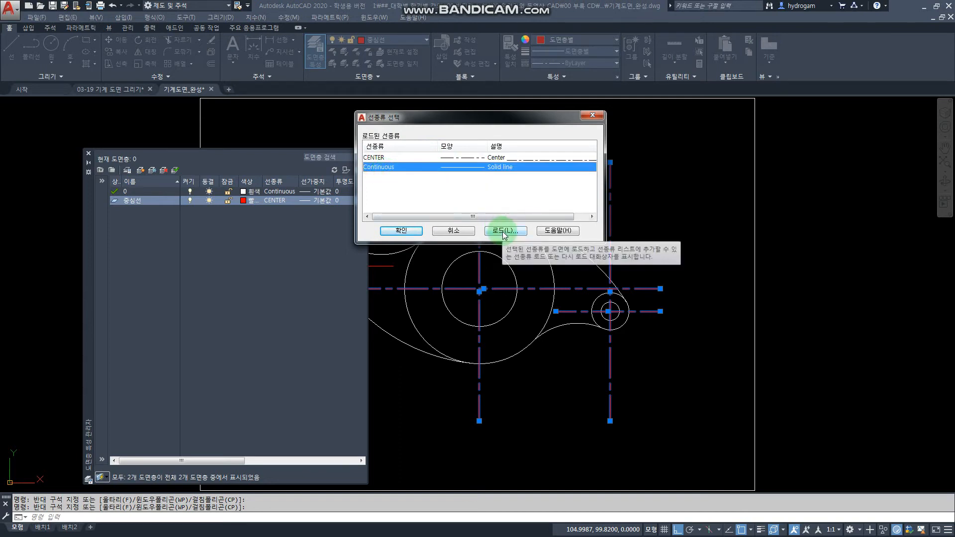
click(503, 233)
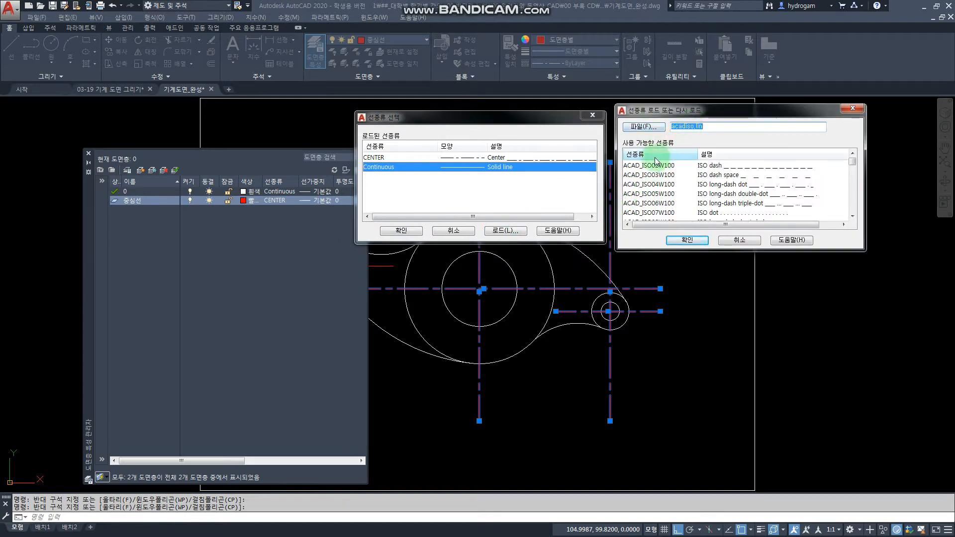
Browse the available linetypes in acadiso.lin, examining the CENTER, HIDDEN, DIVIDE and DOT entries.
click(670, 194)
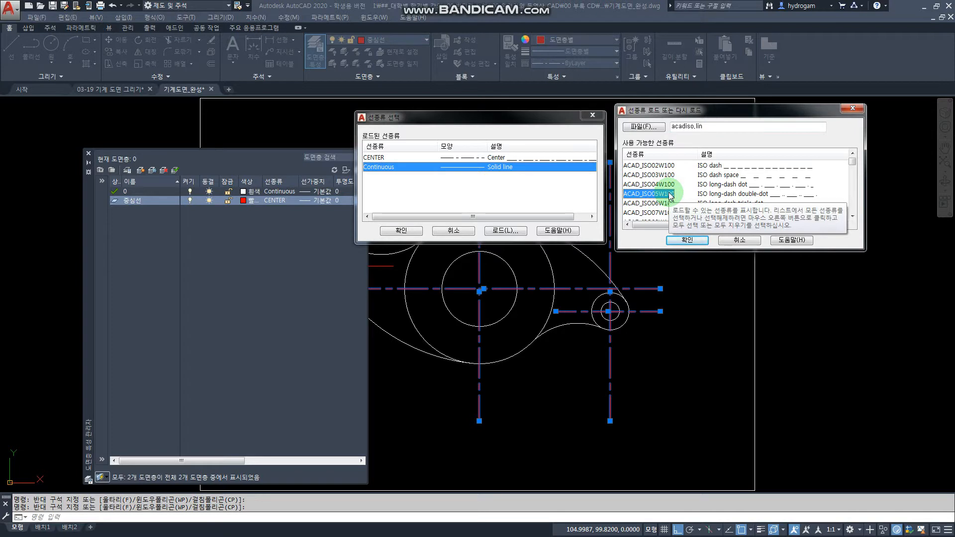
scroll(666, 189, down, 6)
click(627, 166)
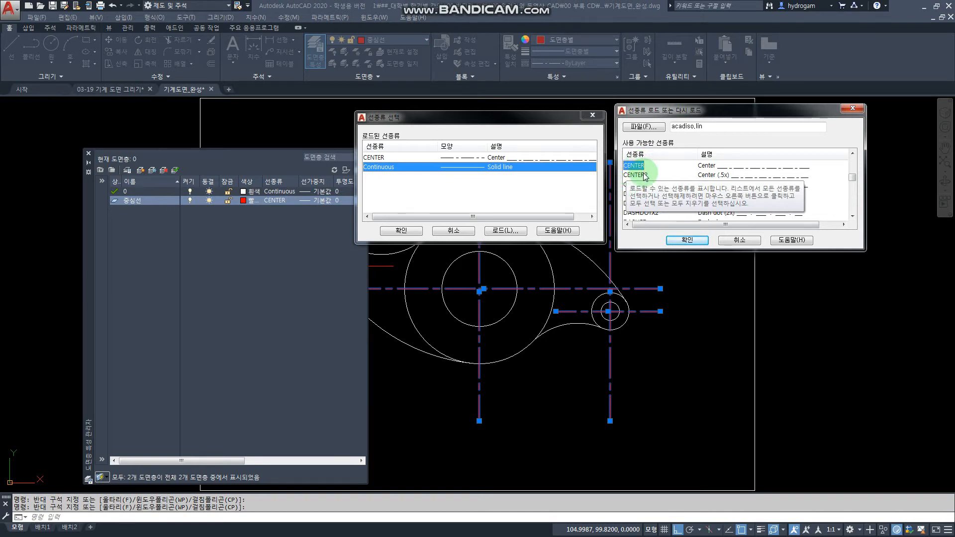
key(h)
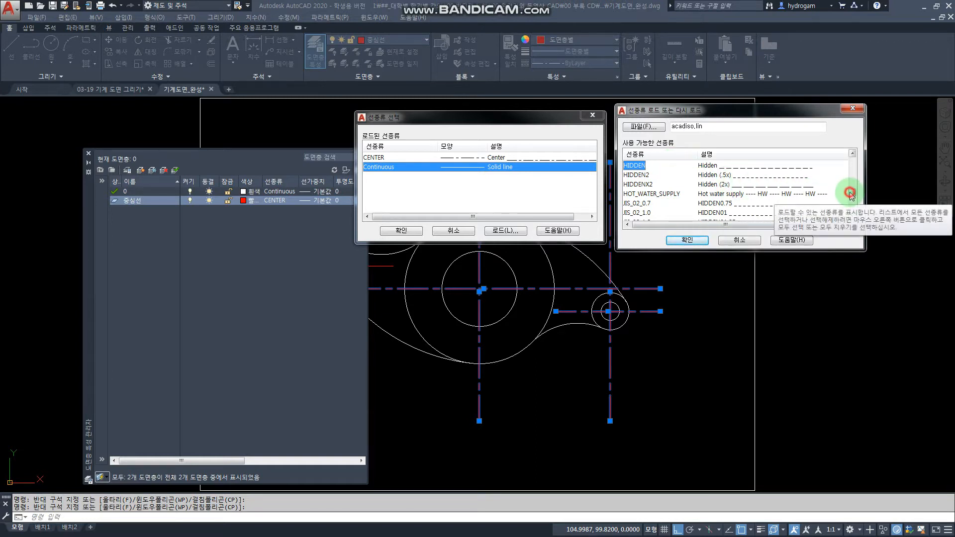
drag(852, 195, 851, 188)
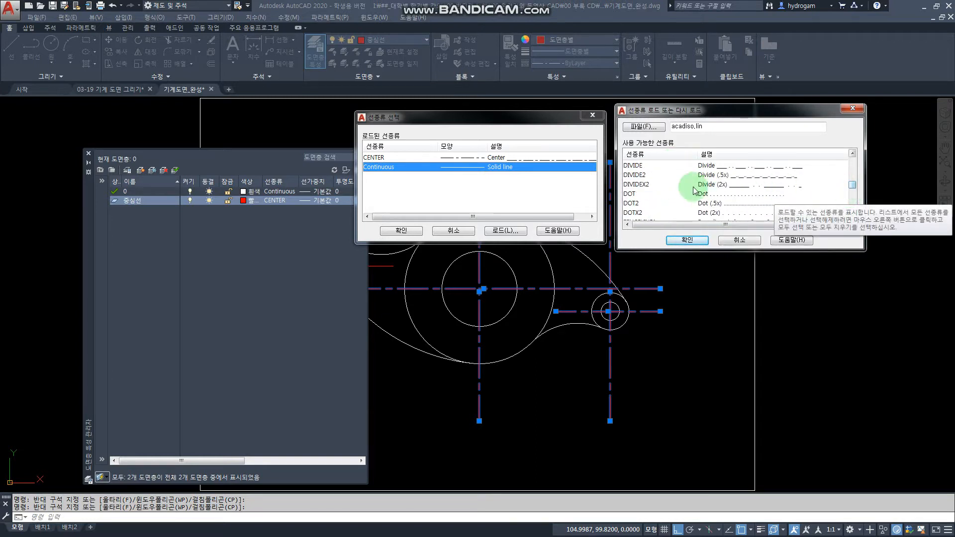
click(654, 187)
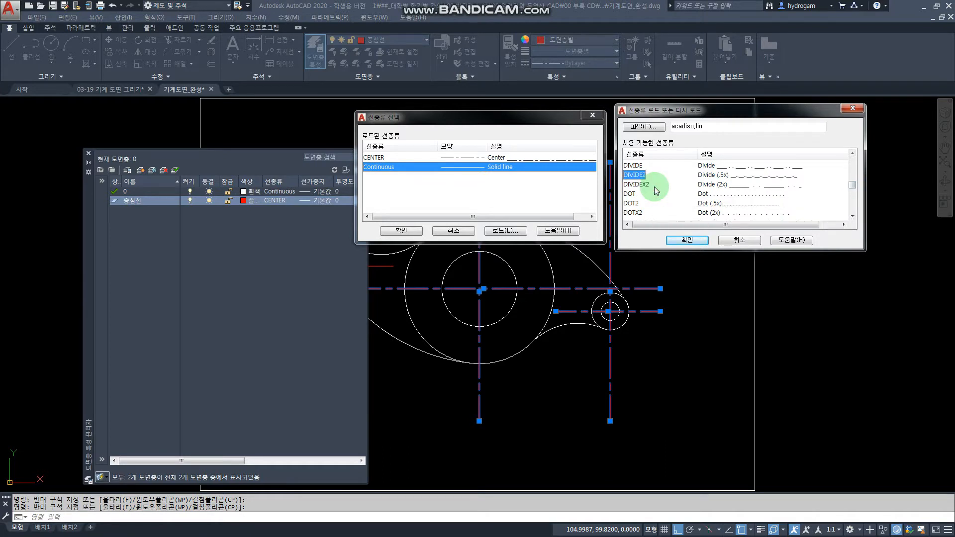
key(Down)
key(Down)
key(Down)
key(Down)
key(Down)
key(Down)
key(Down)
key(Down)
key(Up)
key(Up)
key(Up)
key(Up)
key(Up)
key(Up)
key(Up)
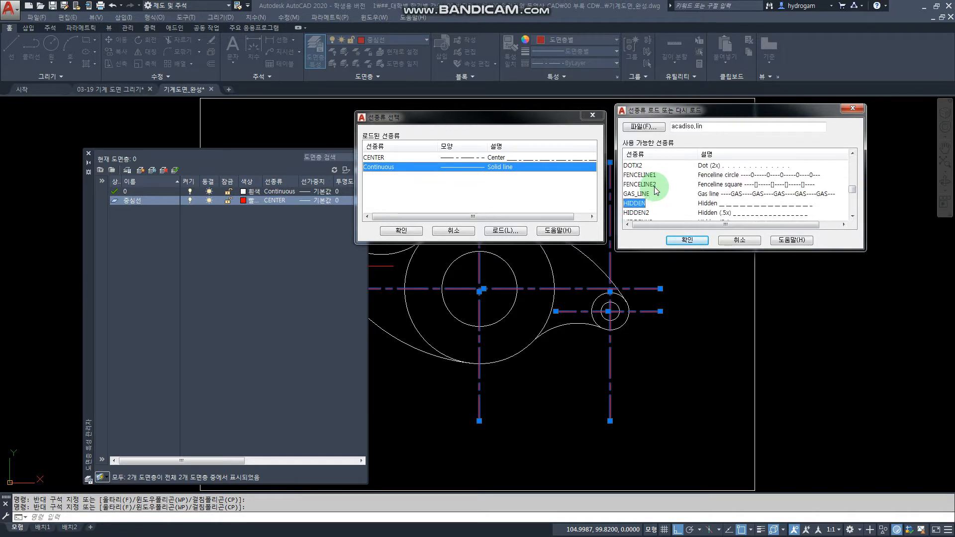
key(Up)
key(Up)
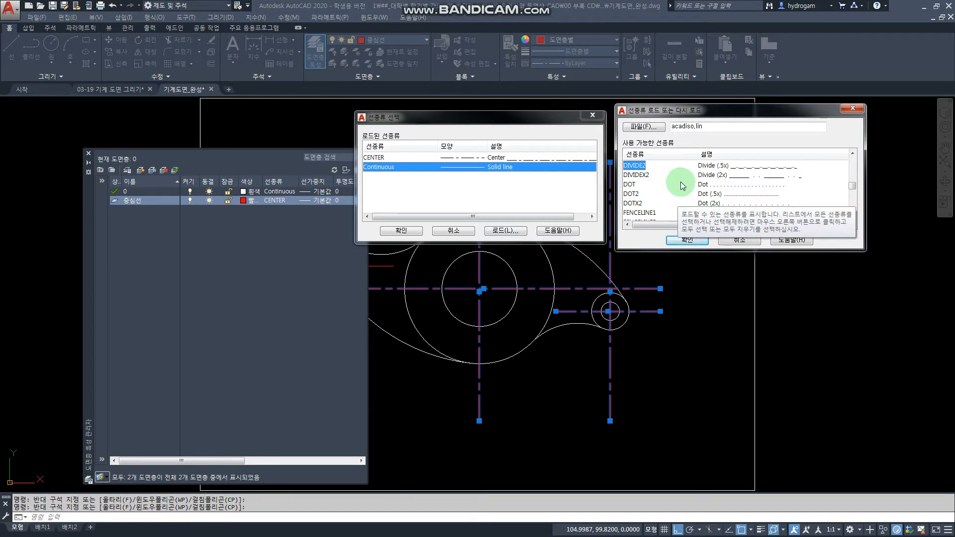
Leave the linetype loading list without loading anything and assign the CENTER linetype to the 중심선 layer.
key(c)
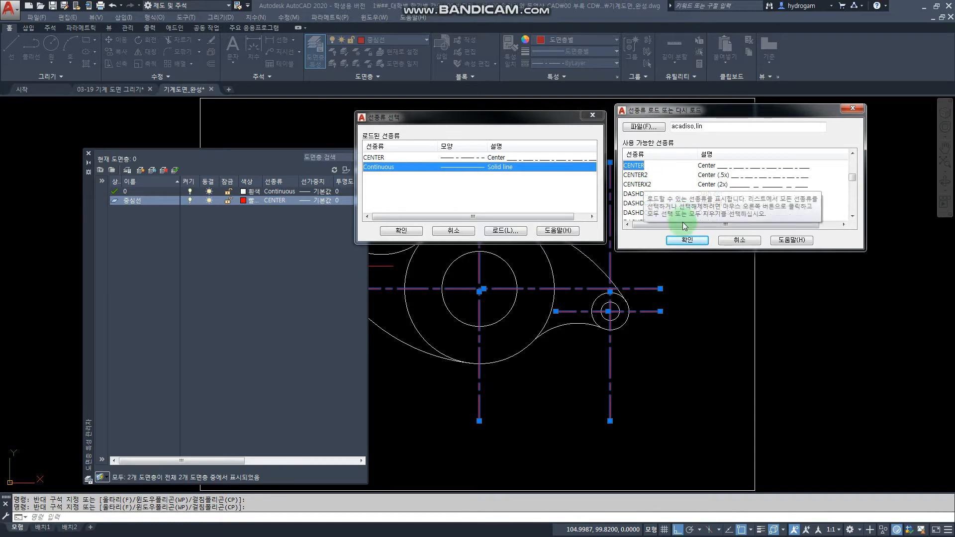
click(729, 240)
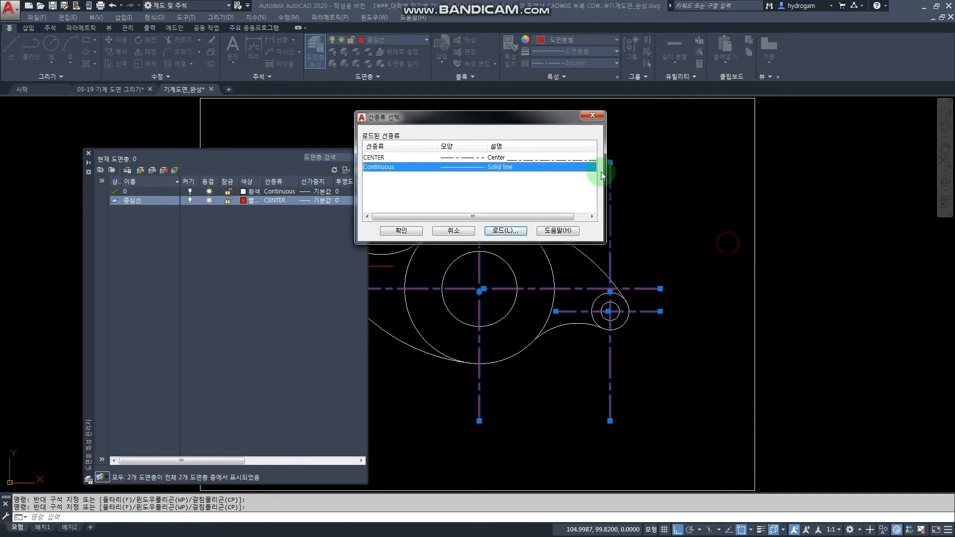
click(375, 158)
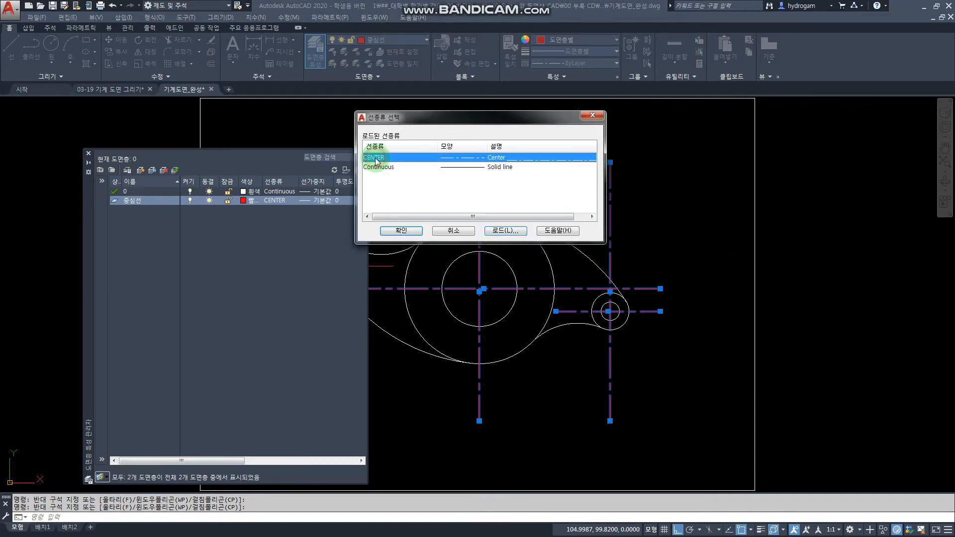
click(408, 232)
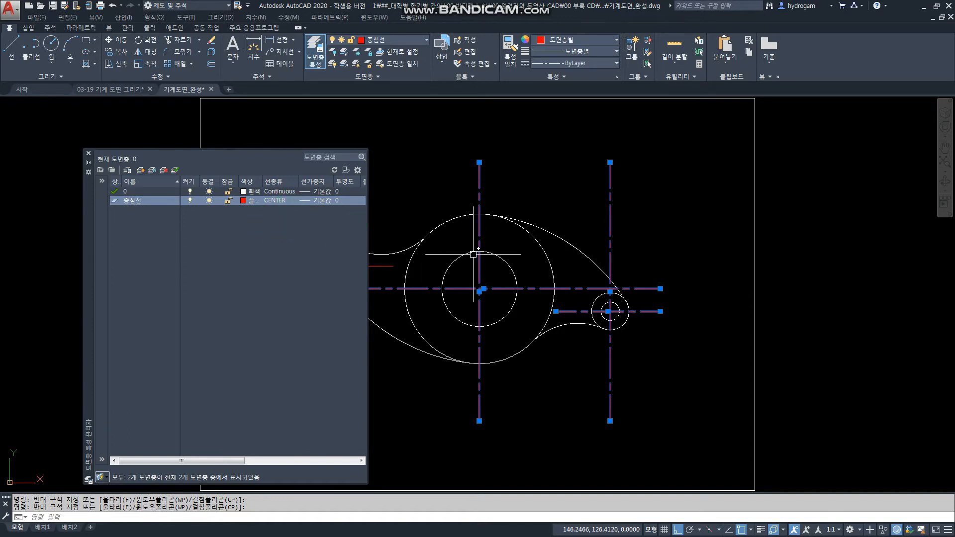
Select the part's outline circles and arcs to check their layer assignment, then clear the selection.
click(439, 223)
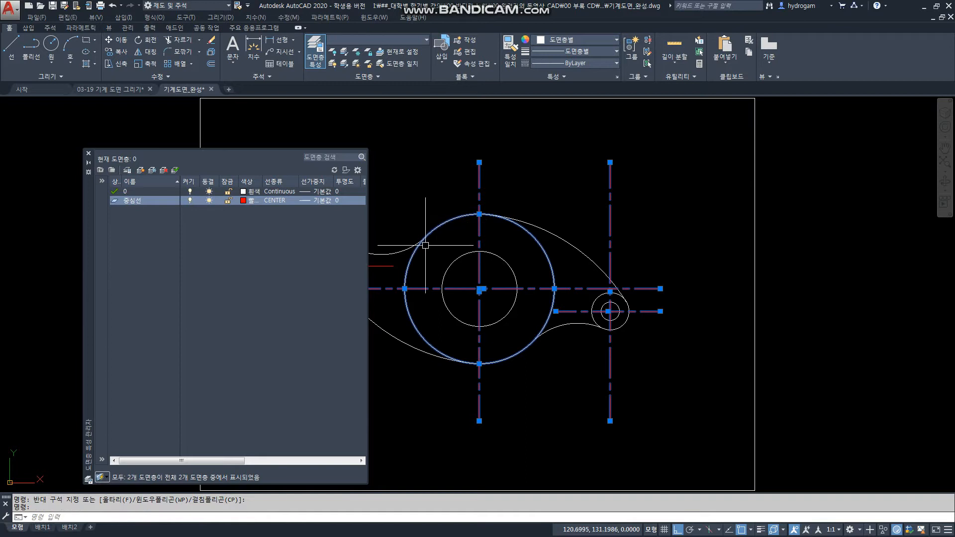
click(440, 254)
click(403, 208)
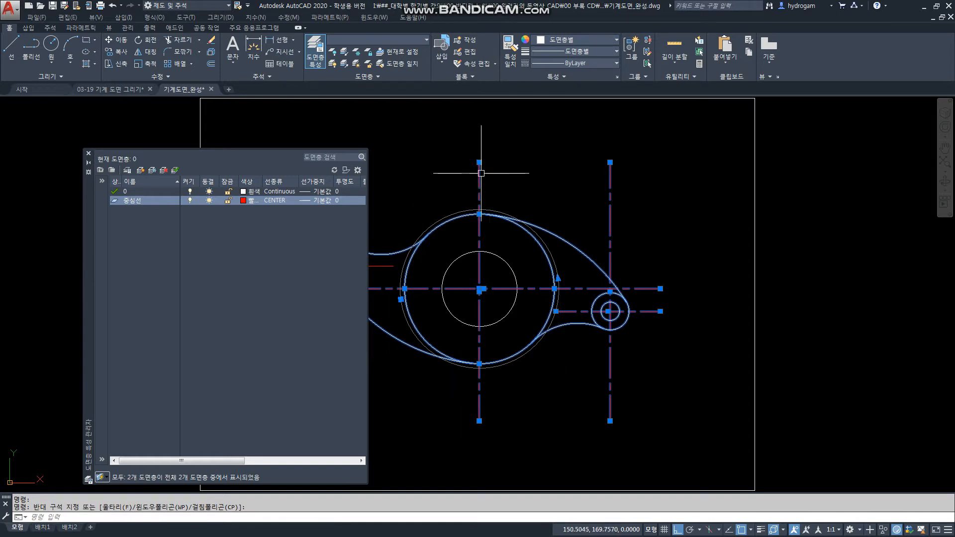
key(Escape)
key(Escape)
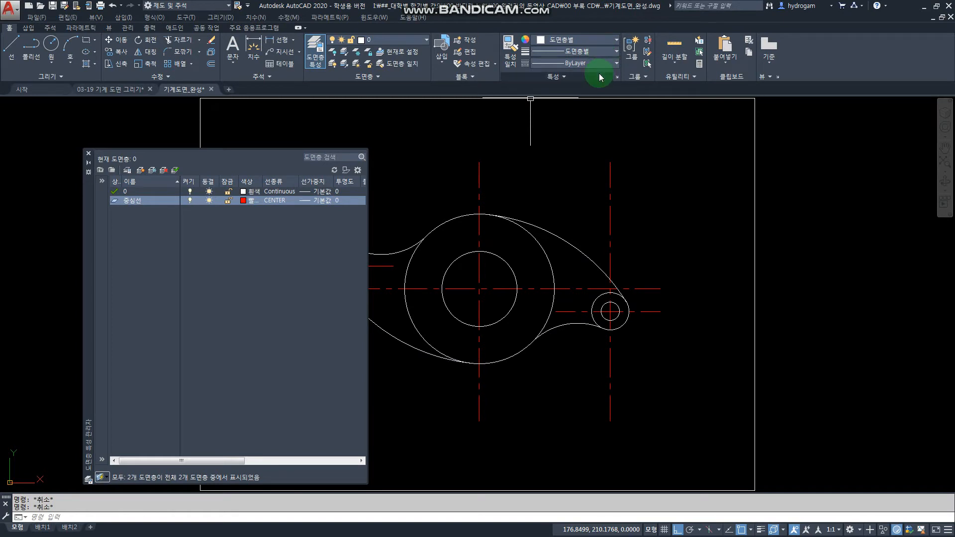
Look at the object colour choices, including index red, and leave the current colour set to 도면층별.
click(574, 41)
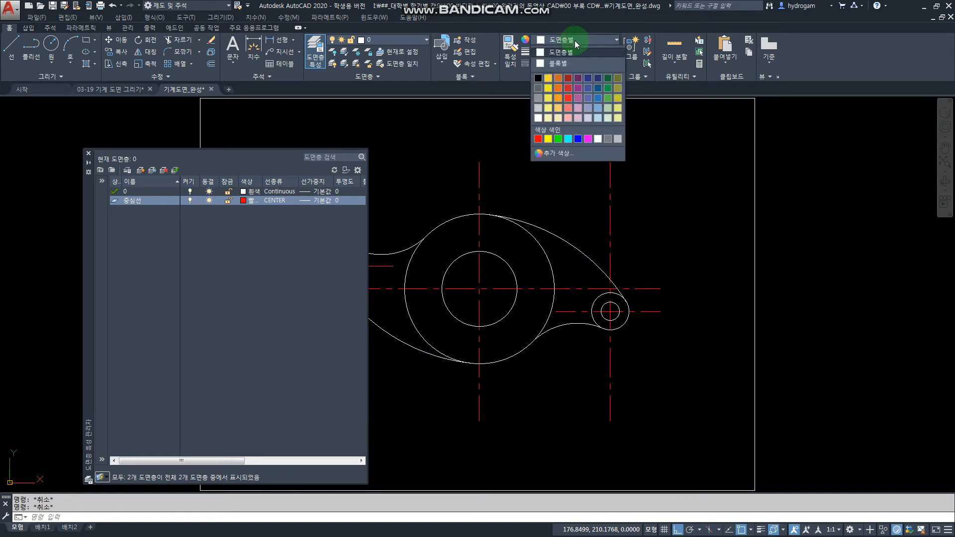
click(538, 139)
click(279, 253)
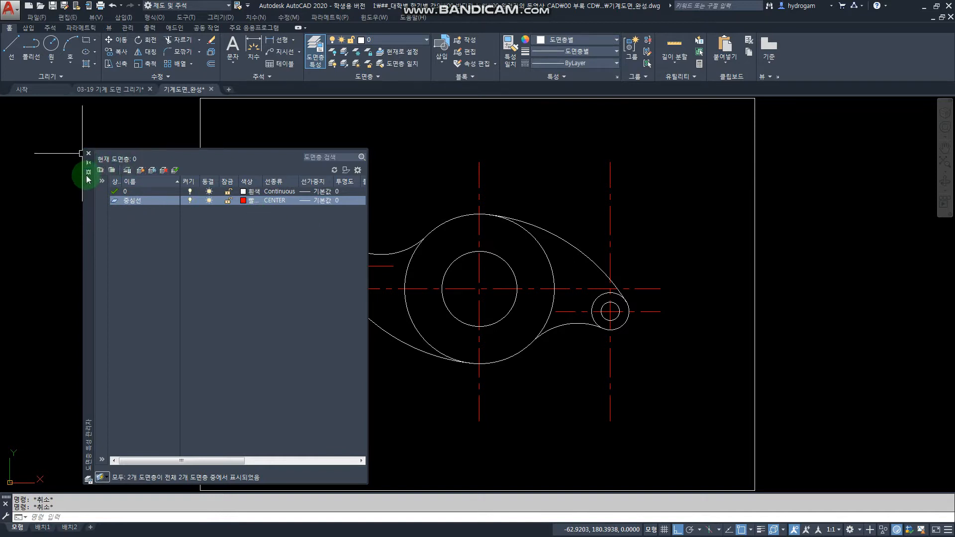
Select the three vertical centre lines to check their layer and colour choices, leaving them at 도면층별, and clear the selection.
drag(89, 222, 0, 219)
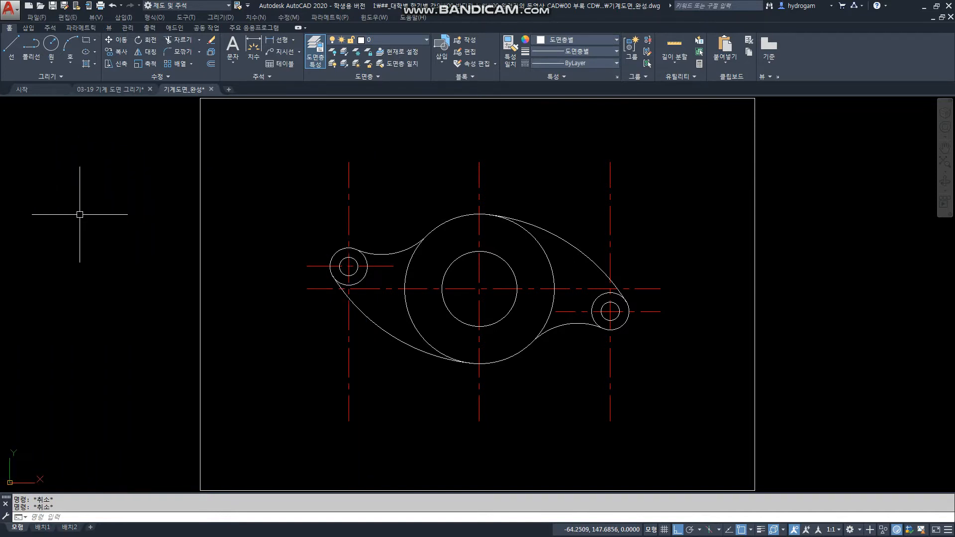
click(653, 126)
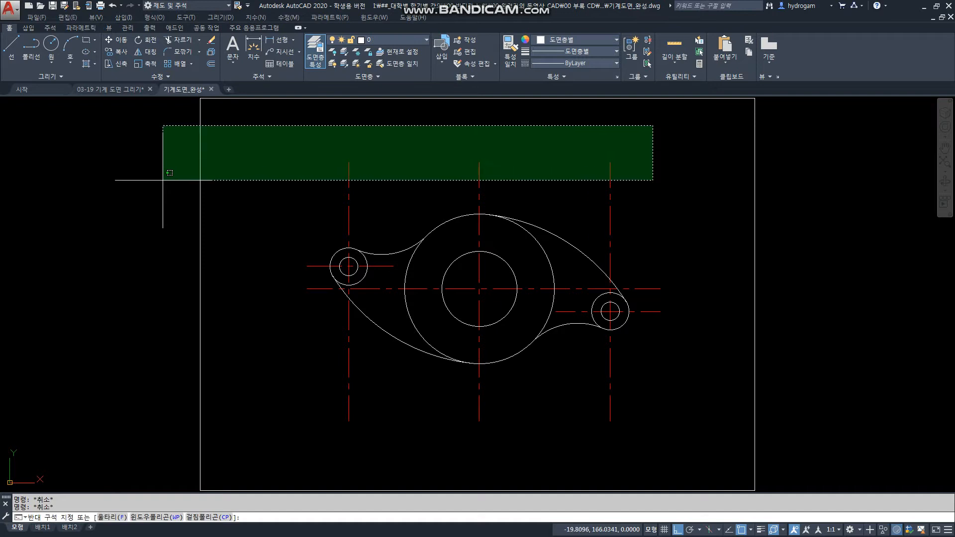
click(299, 208)
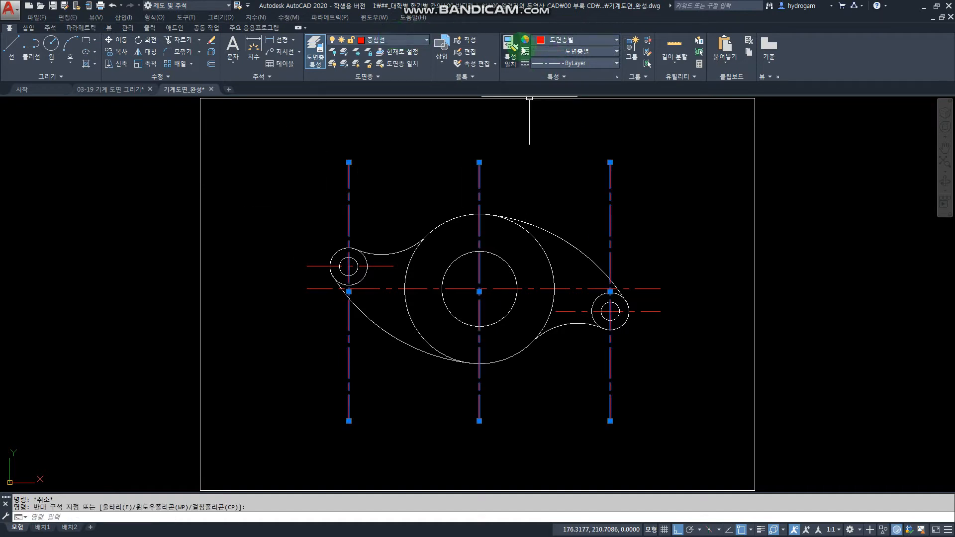
click(580, 40)
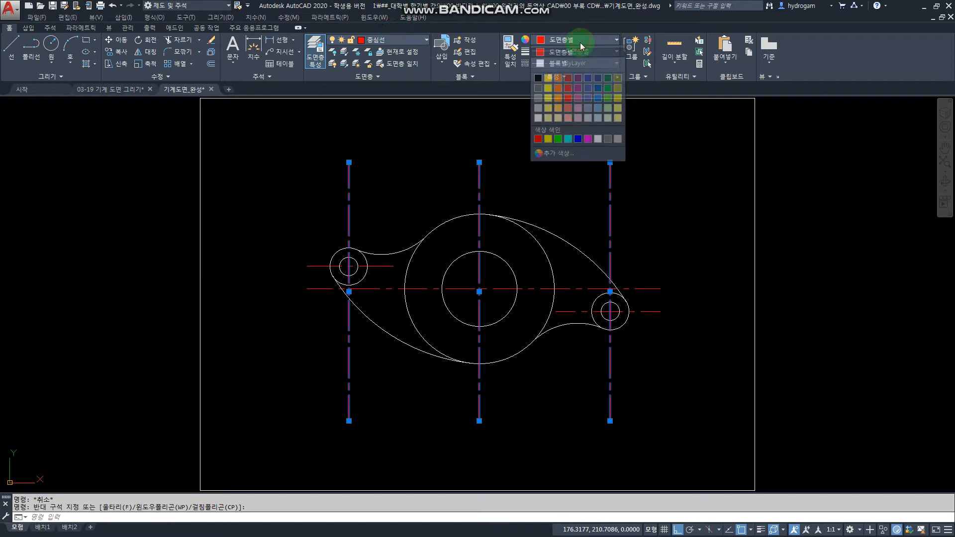
click(552, 205)
key(Escape)
key(Escape)
click(590, 199)
click(570, 263)
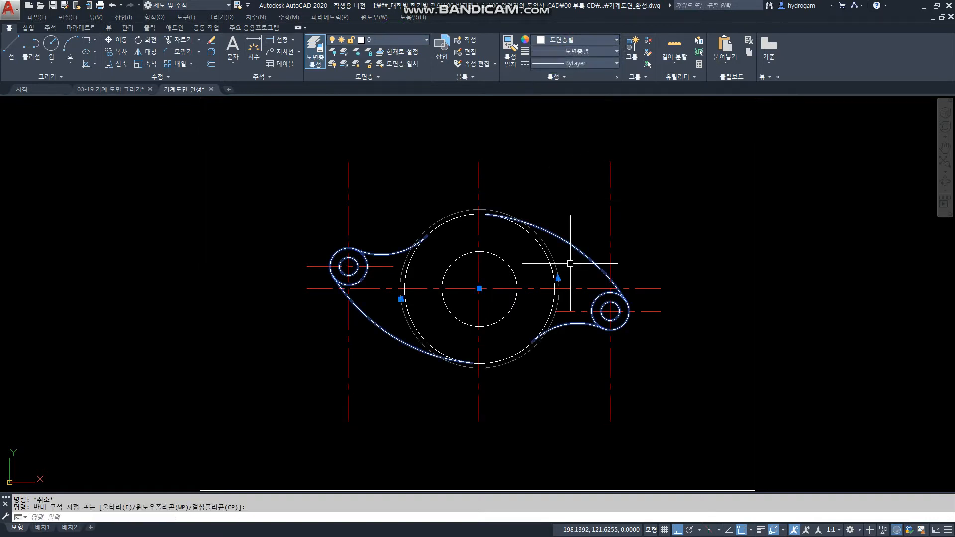
key(Escape)
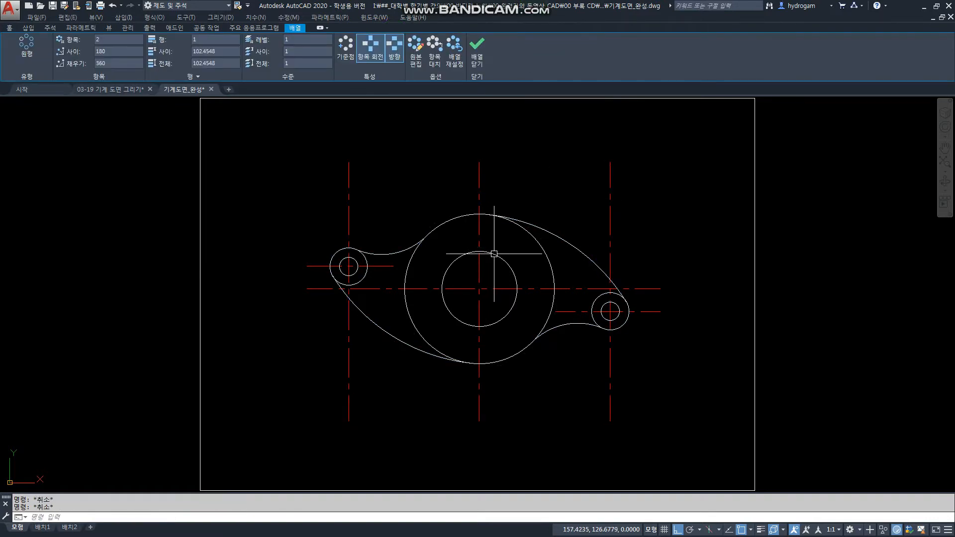
Override the central inner circle's object colour with index red and clear the selection.
click(493, 254)
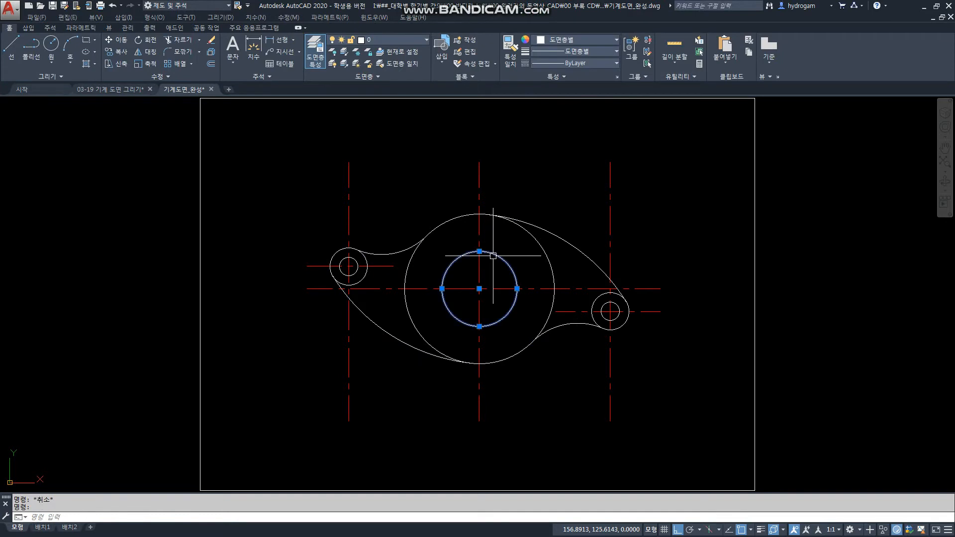
click(547, 45)
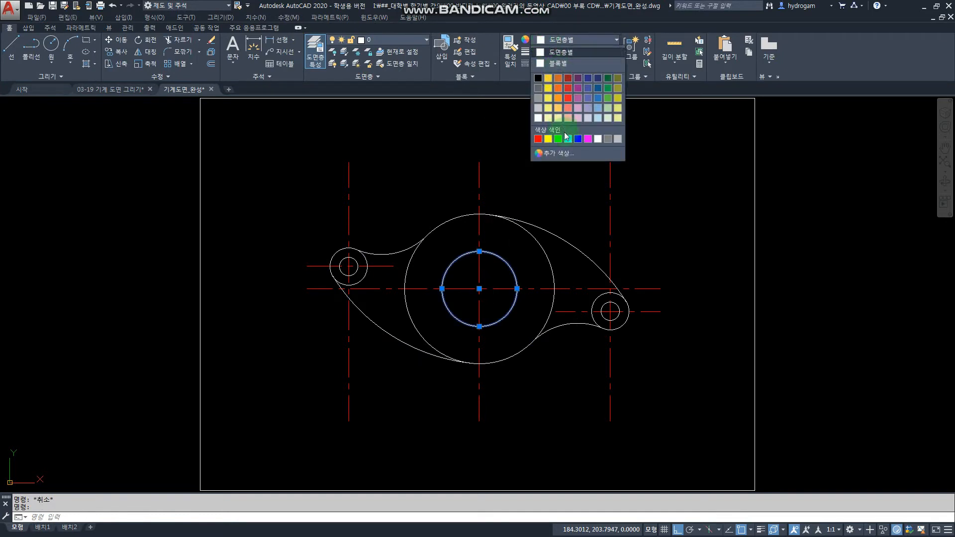
click(539, 139)
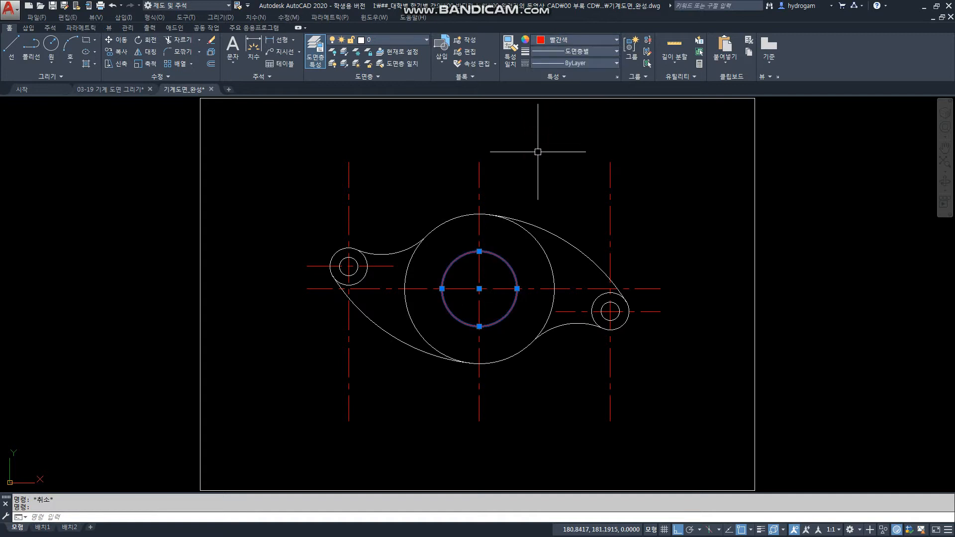
key(Escape)
Bring the layer properties manager back beside the part and set layer 0's colour to 노란색 (index 2).
click(311, 65)
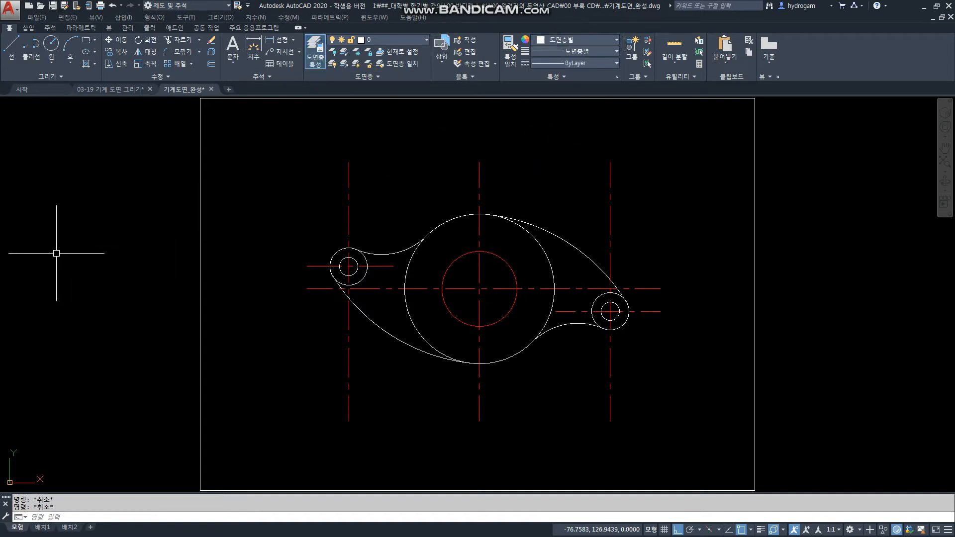
drag(0, 118, 33, 180)
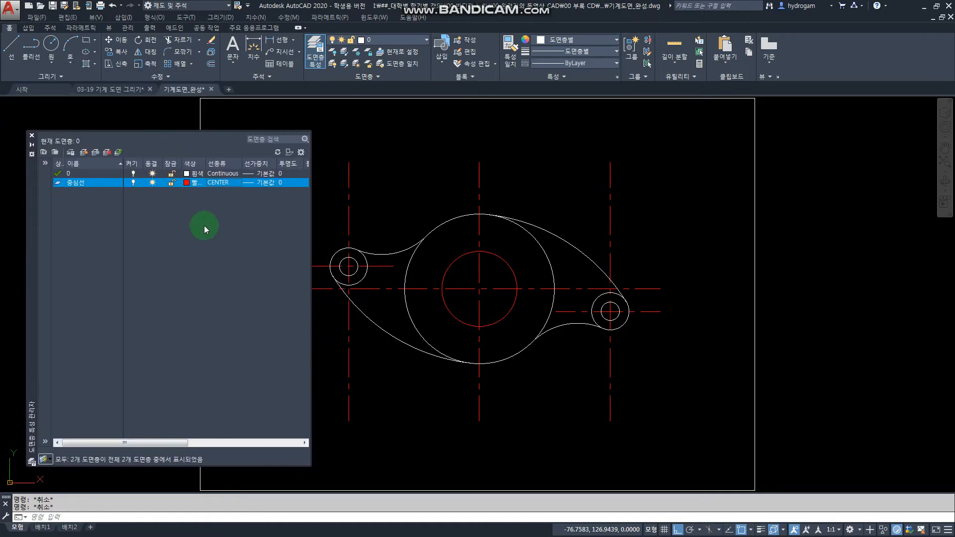
click(186, 174)
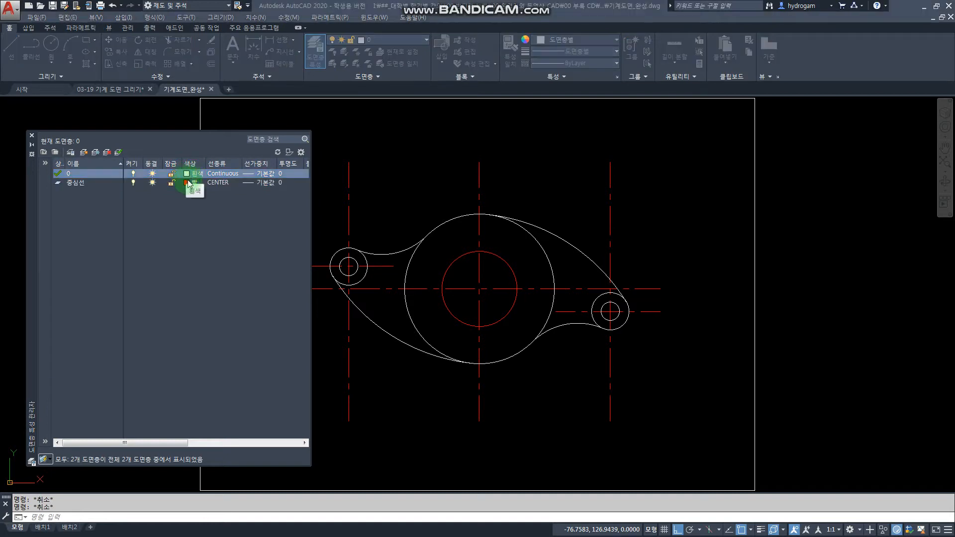
click(406, 324)
click(396, 323)
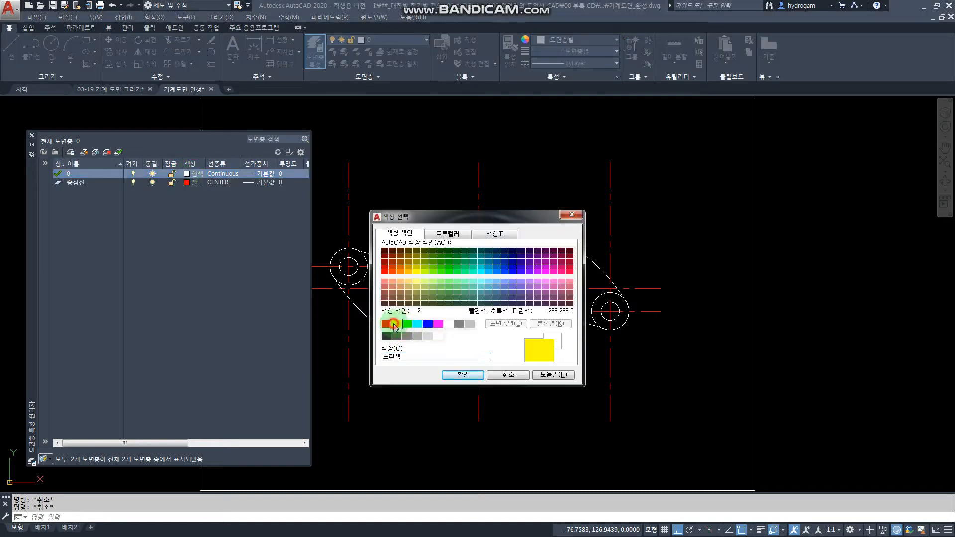
click(448, 376)
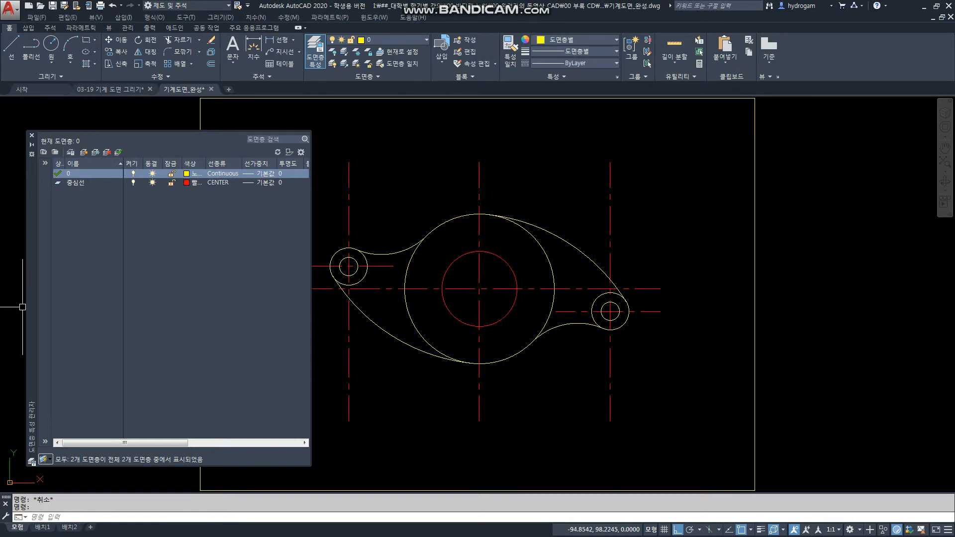
Select the central inner circle to compare its own colour setting with layer 0's colour, then clear the selection.
click(536, 336)
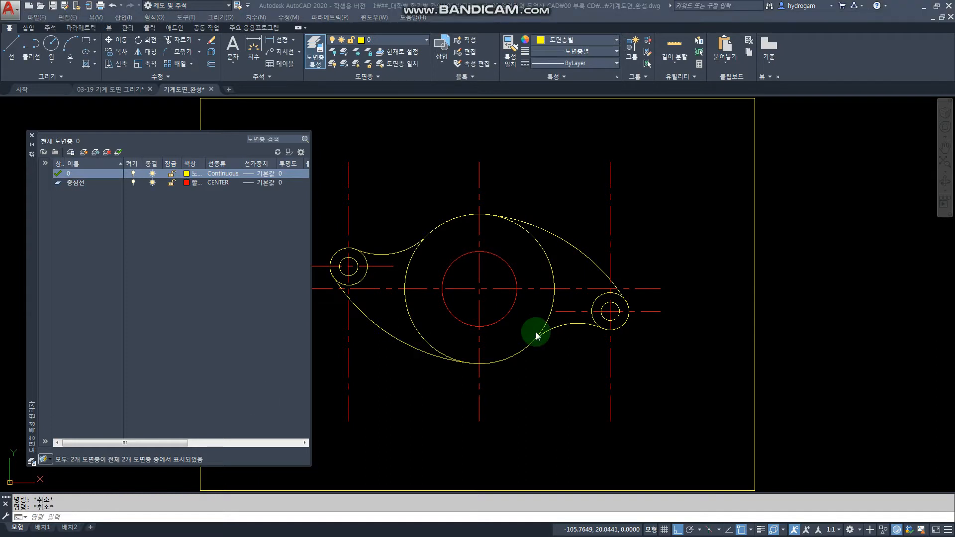
click(500, 321)
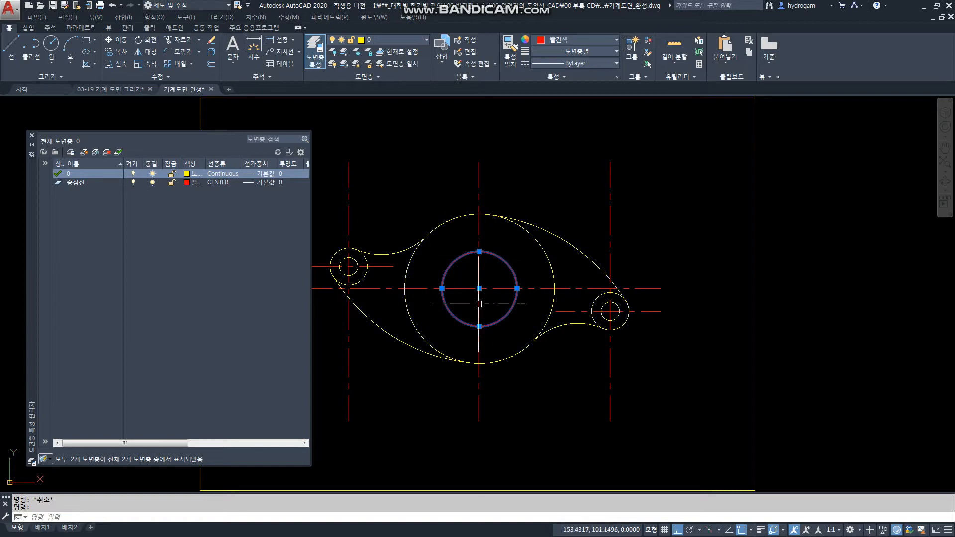
key(Escape)
key(Escape)
click(502, 260)
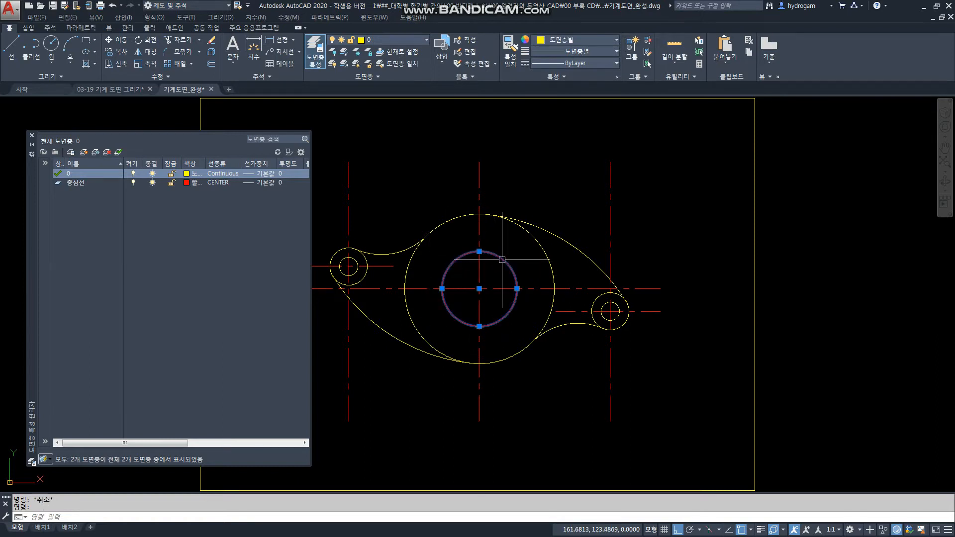
key(Escape)
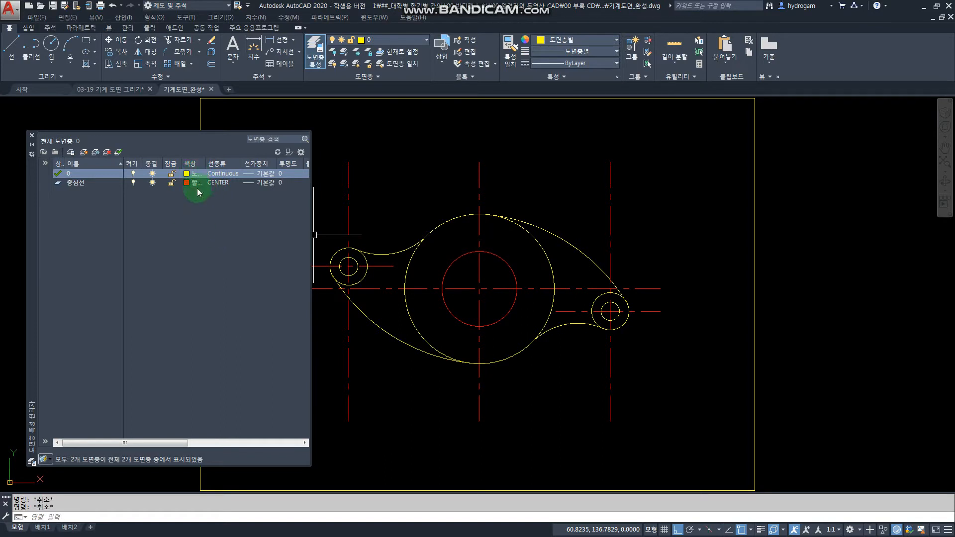
click(429, 270)
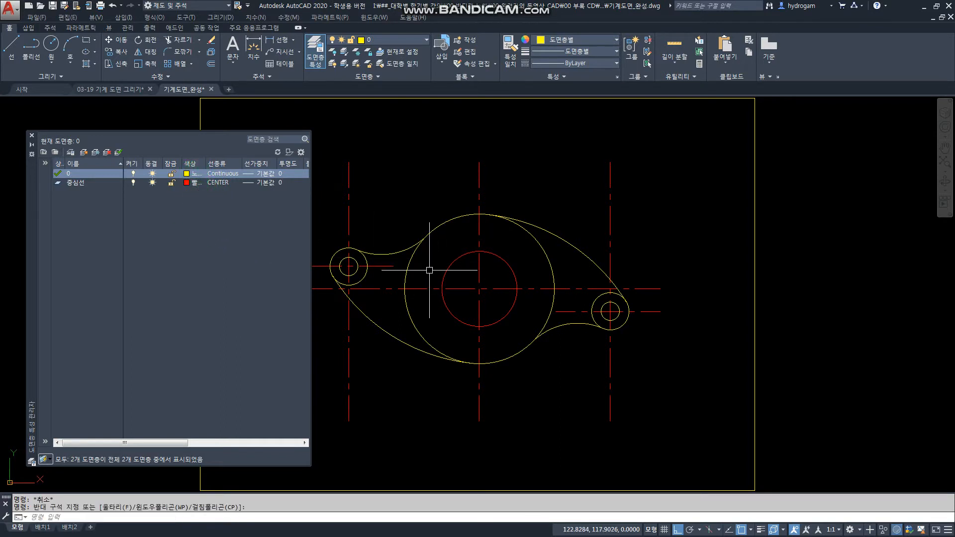
click(441, 273)
key(Escape)
key(Escape)
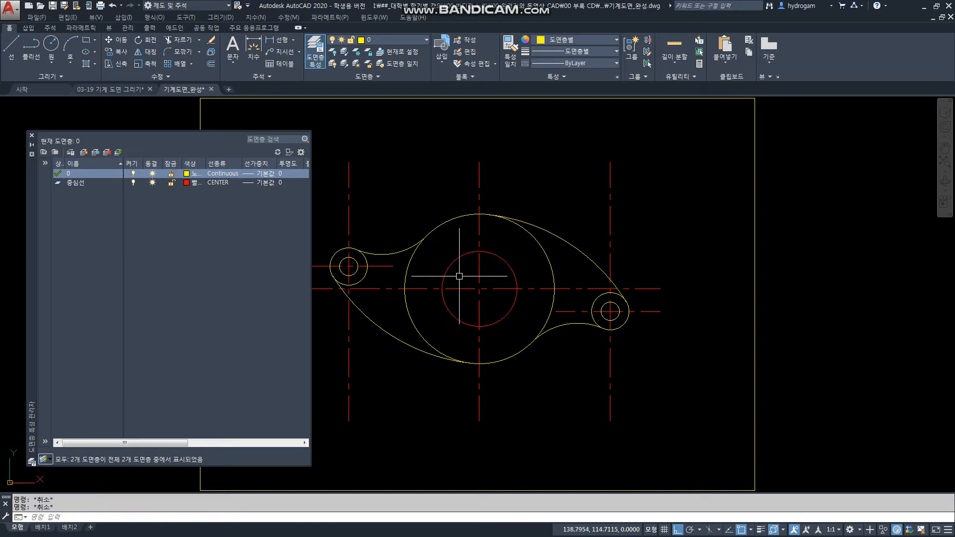
click(458, 277)
click(435, 254)
key(Escape)
key(Escape)
click(462, 277)
click(440, 265)
key(Escape)
key(Escape)
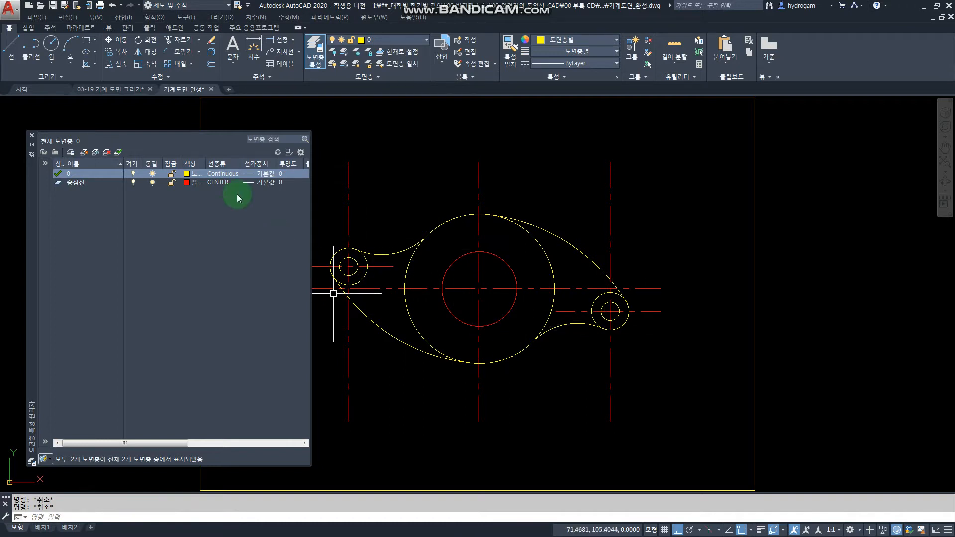
Look at the linetype choices for the central inner circle without changing any property, then clear the selection.
click(504, 315)
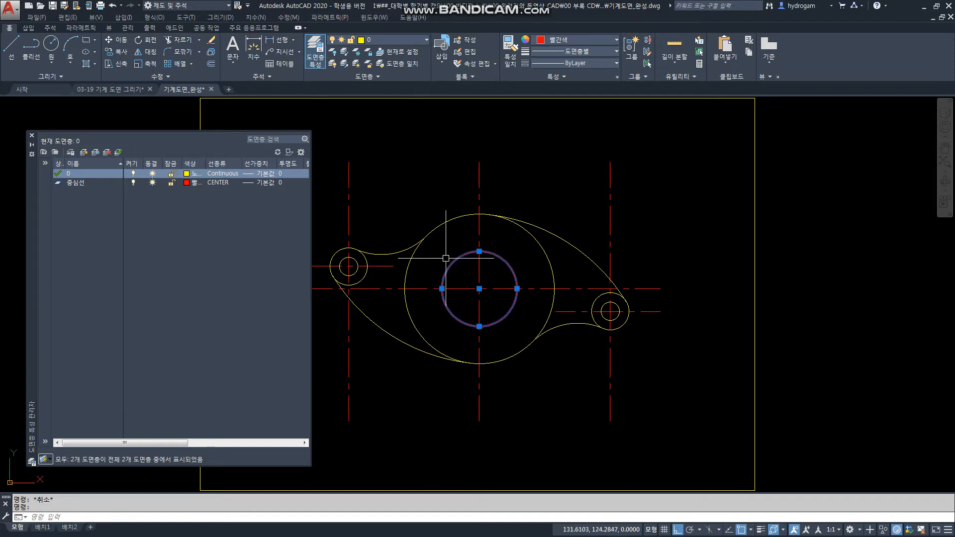
click(586, 63)
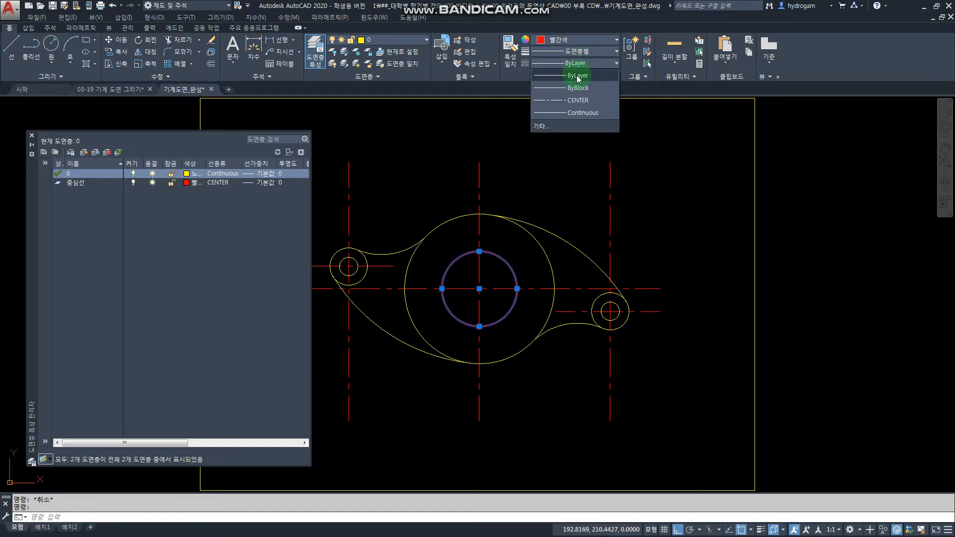
click(572, 45)
key(Escape)
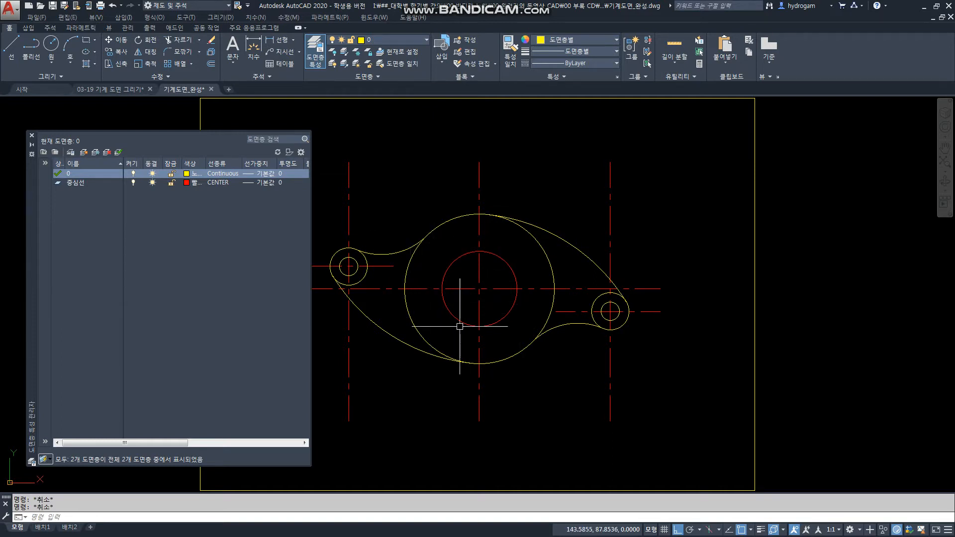
scroll(371, 300, down, 12)
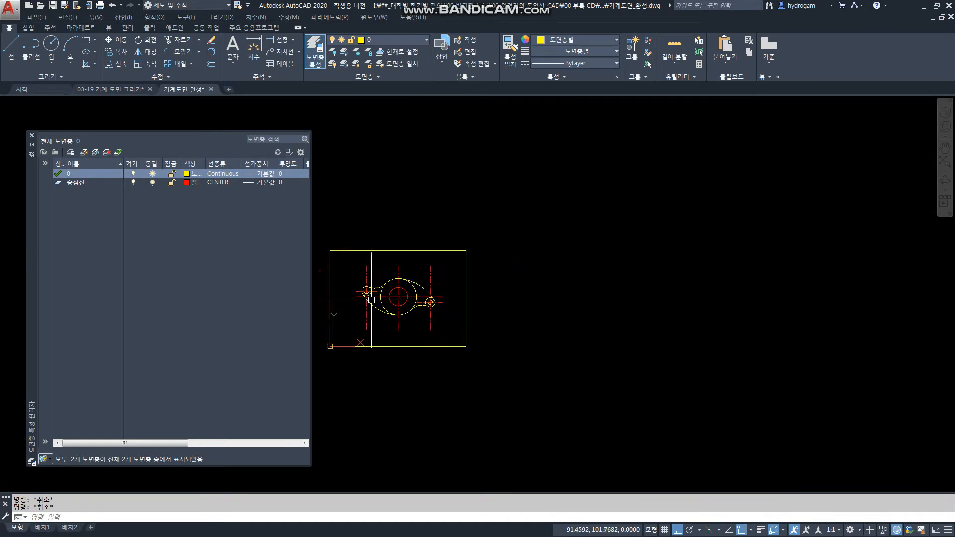
scroll(386, 299, up, 4)
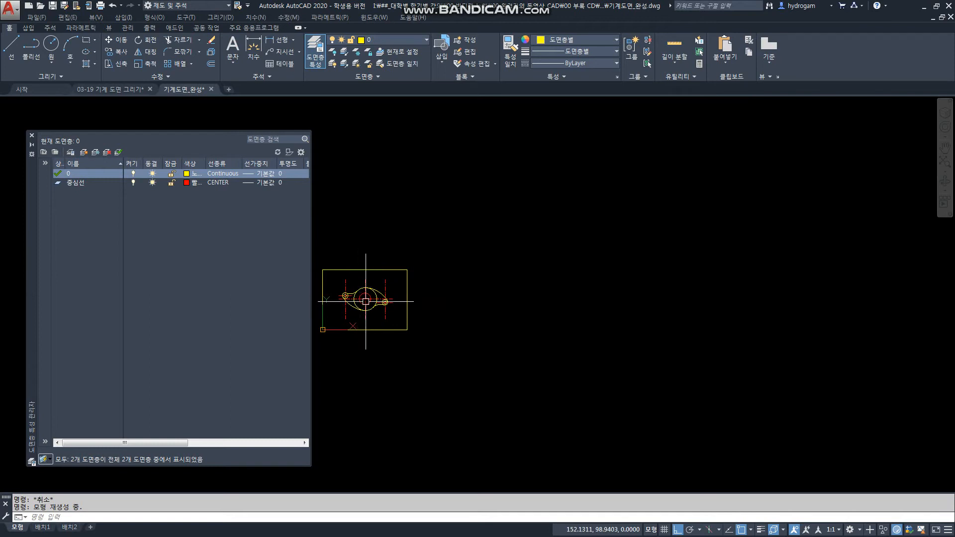
middle_click(349, 305)
middle_click(349, 304)
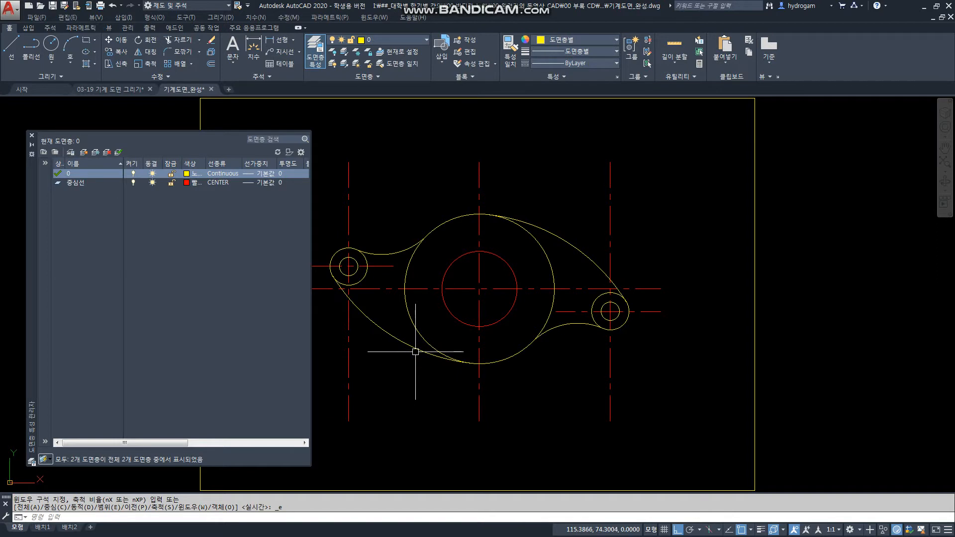
click(192, 211)
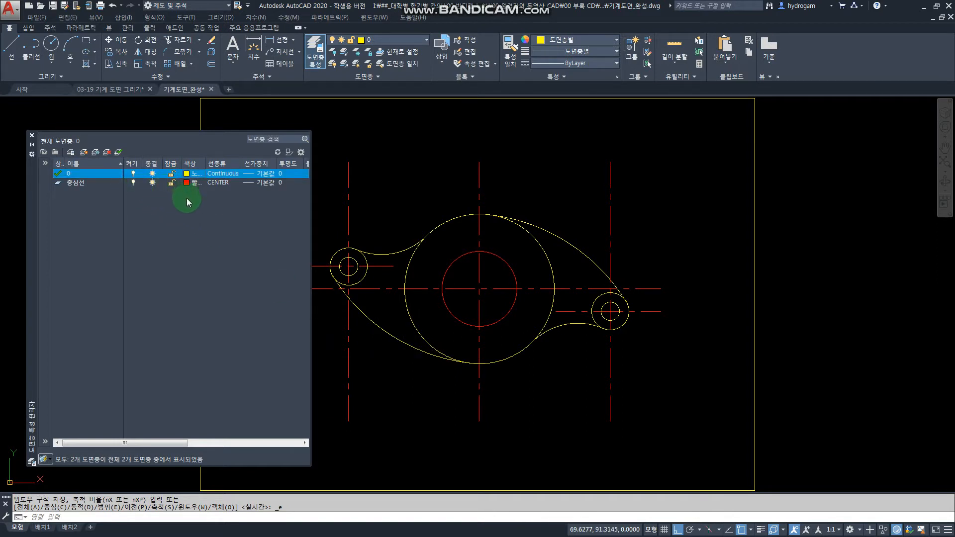
key(Escape)
key(Escape)
click(207, 213)
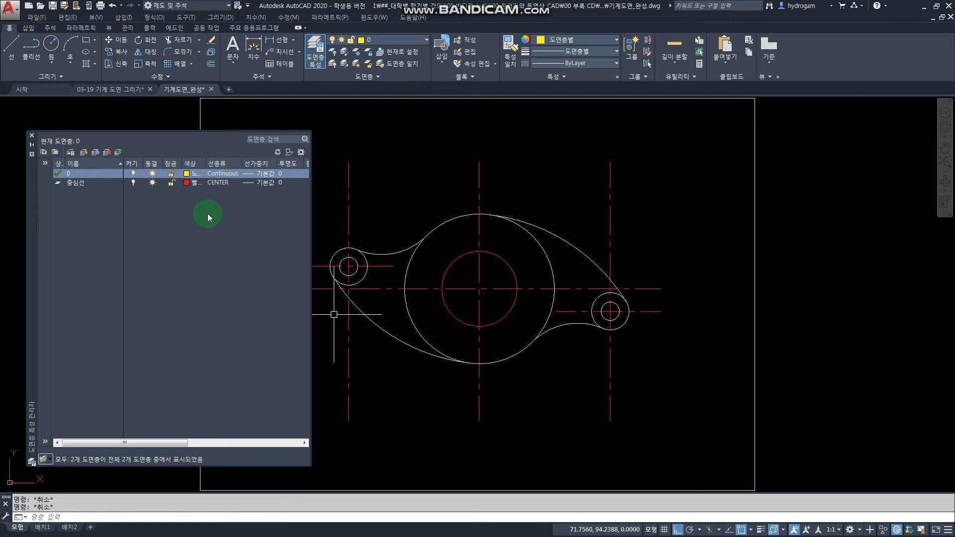
Turn the 중심선 layer off and on twice to demonstrate hiding and showing the centre lines.
click(133, 183)
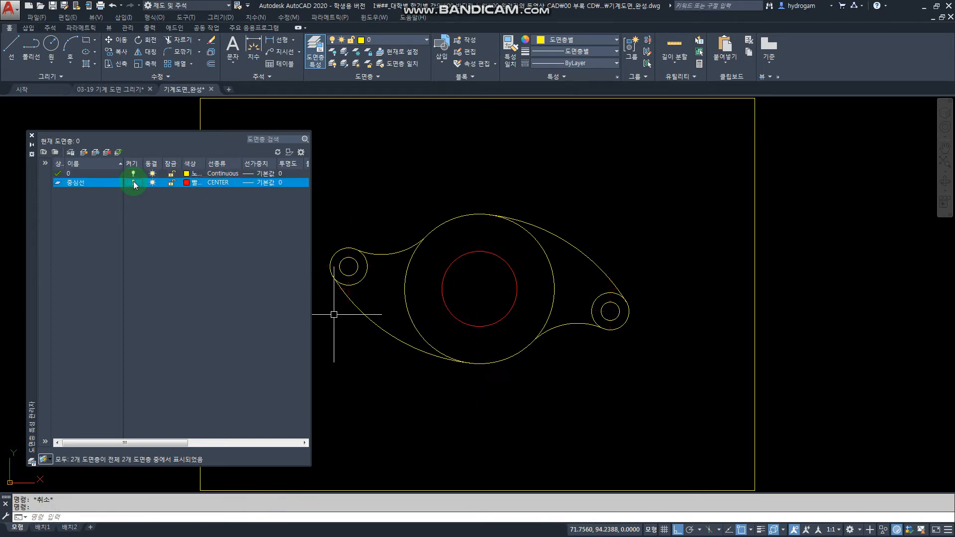
click(133, 182)
click(133, 182)
click(133, 183)
Turn off the current layer 0 to isolate the centre lines, then turn it on again.
click(133, 173)
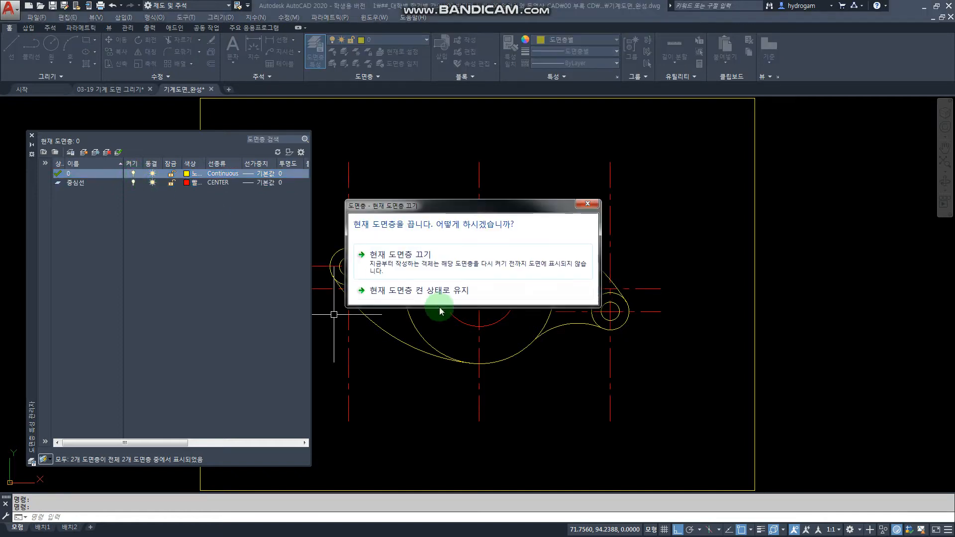
click(386, 264)
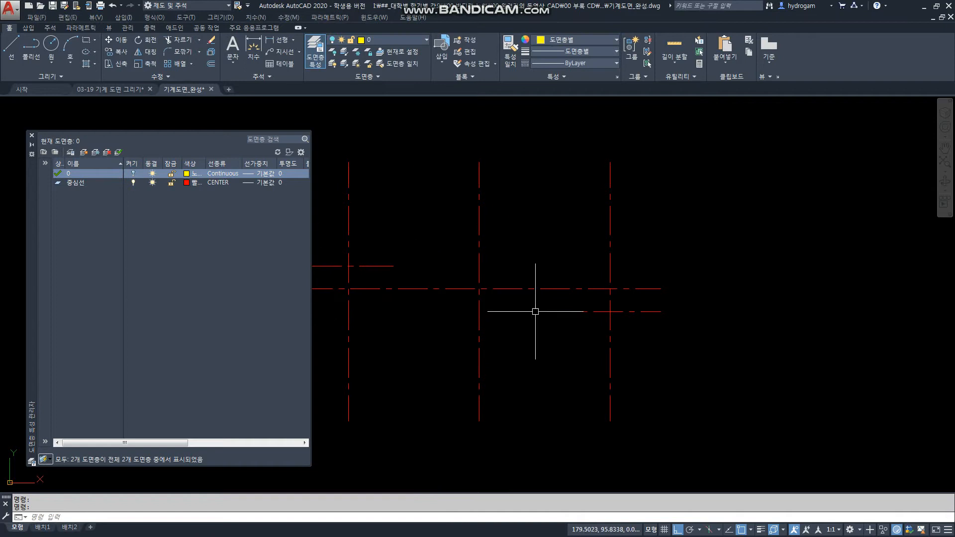
click(132, 174)
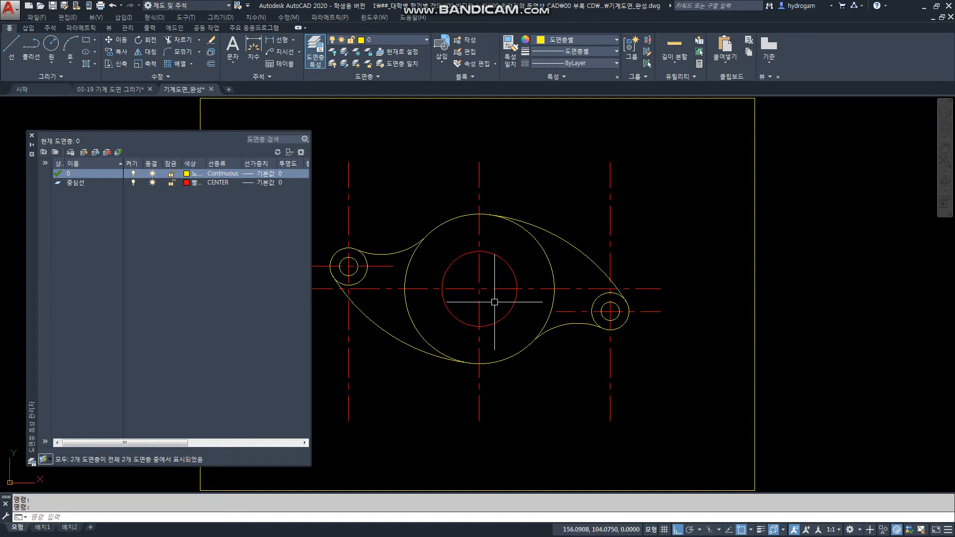
Go to the start page and look through the list of drawing templates without choosing one.
click(131, 311)
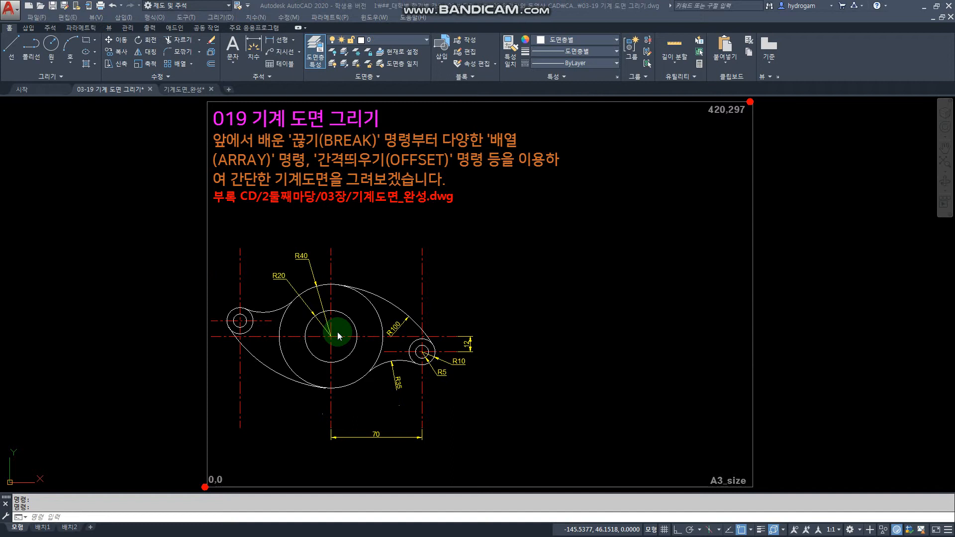
click(37, 90)
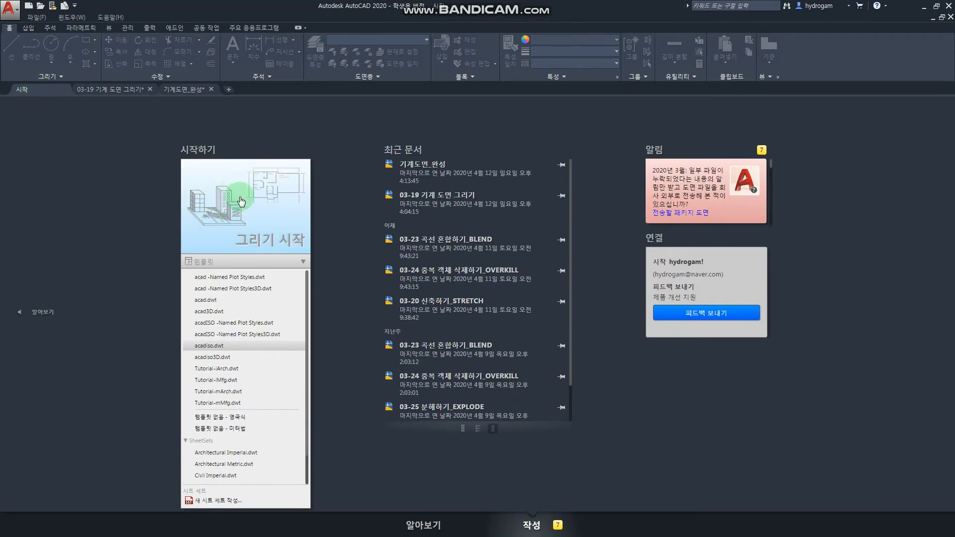
click(246, 264)
click(246, 266)
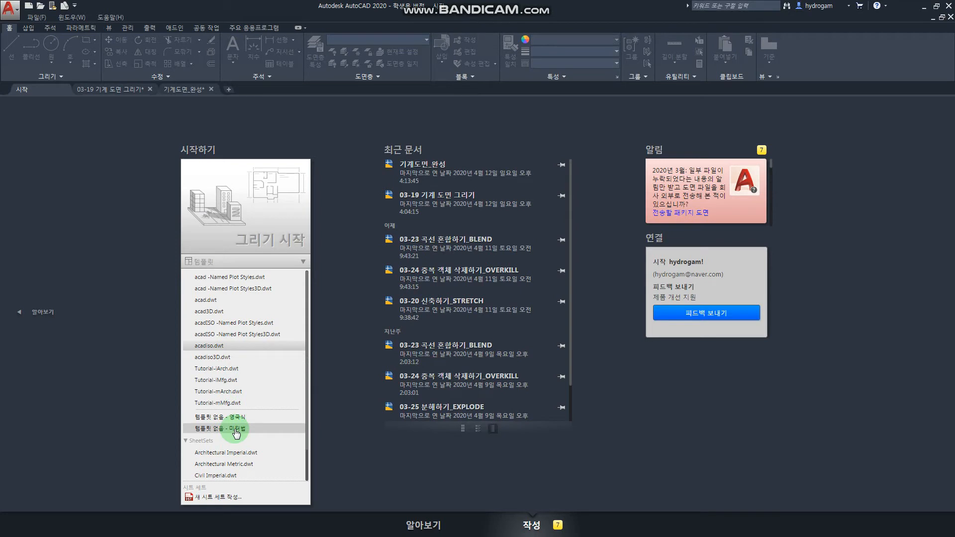
click(107, 390)
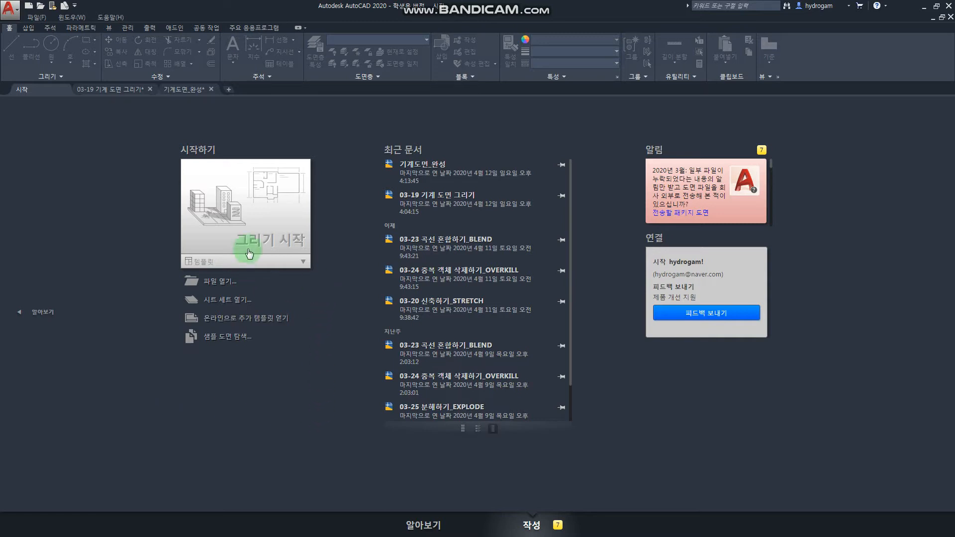
Select acadiso.dwt for a new drawing, look at the options for opening without a template, and cancel the template selection.
click(26, 6)
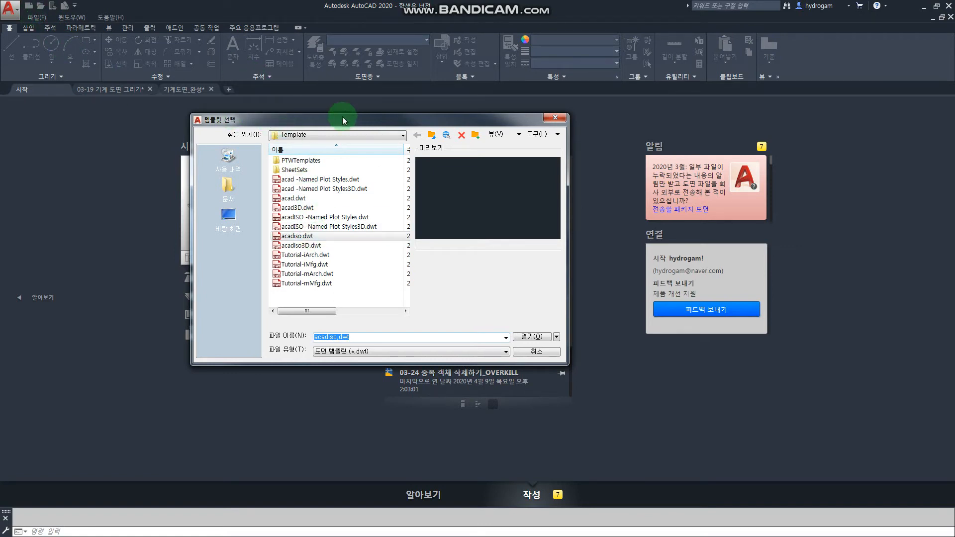
drag(357, 123, 506, 134)
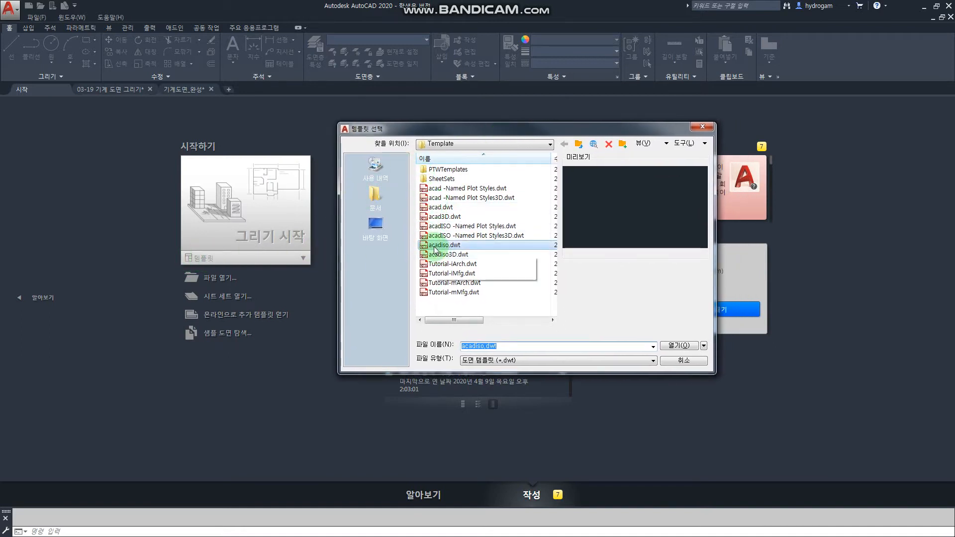
click(452, 245)
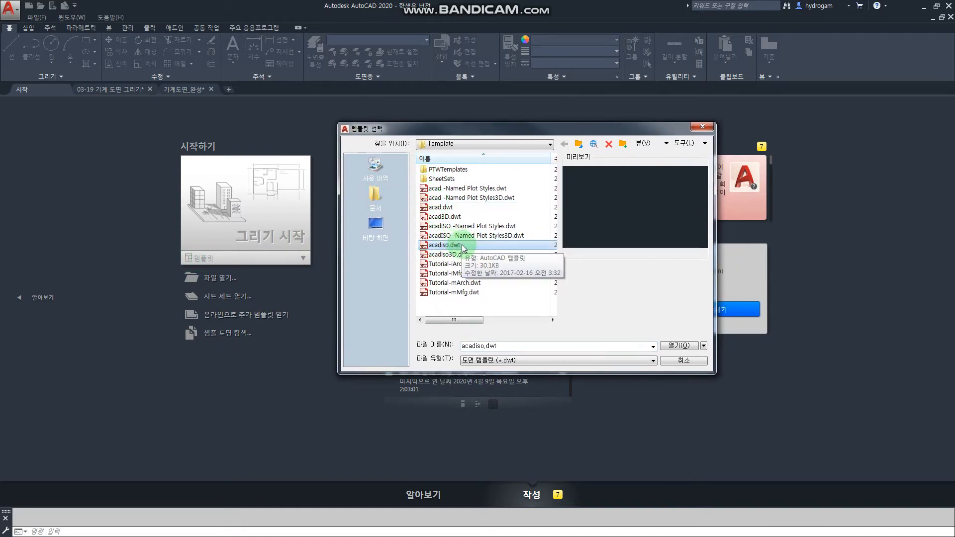
click(630, 277)
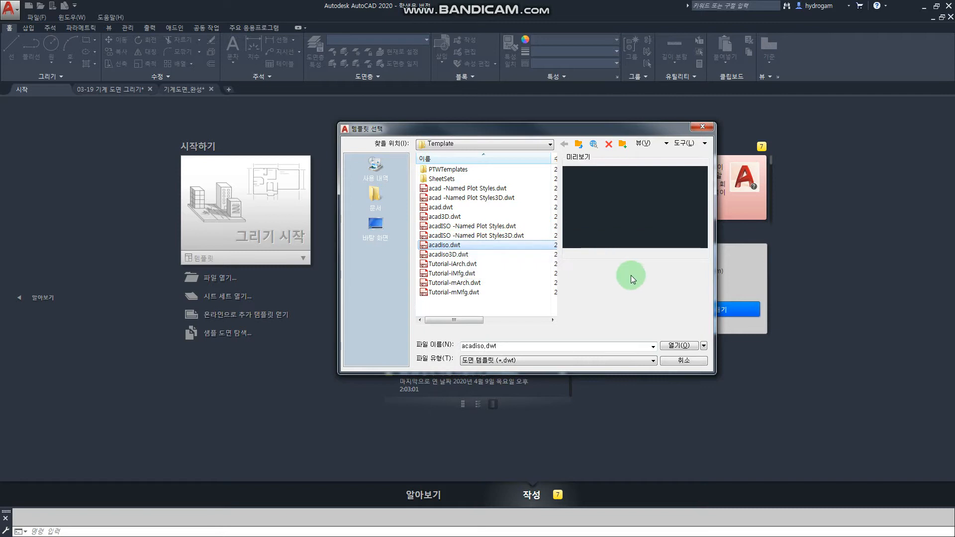
click(703, 346)
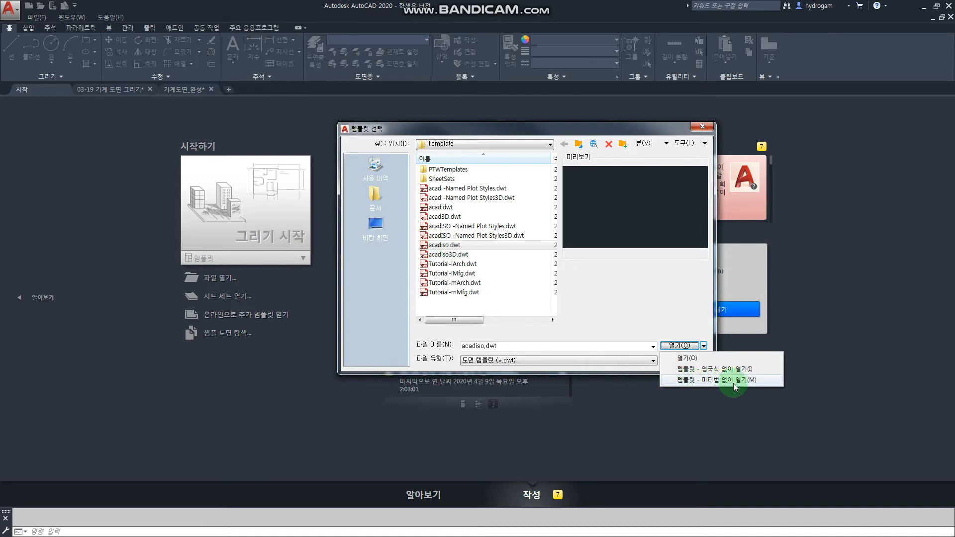
key(Escape)
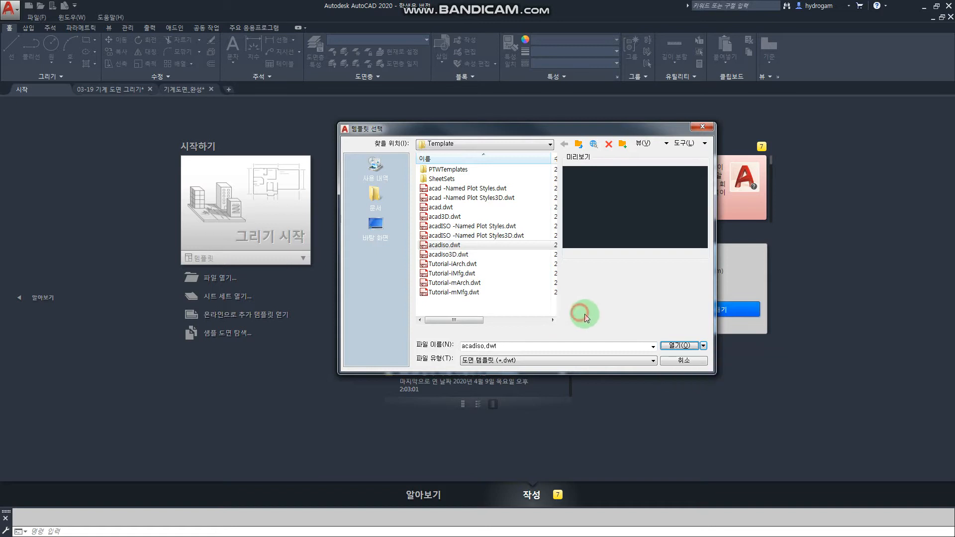
key(Escape)
Review the start page's template list again, then bring up the new-drawing template selection twice, dismissing it each time.
click(222, 261)
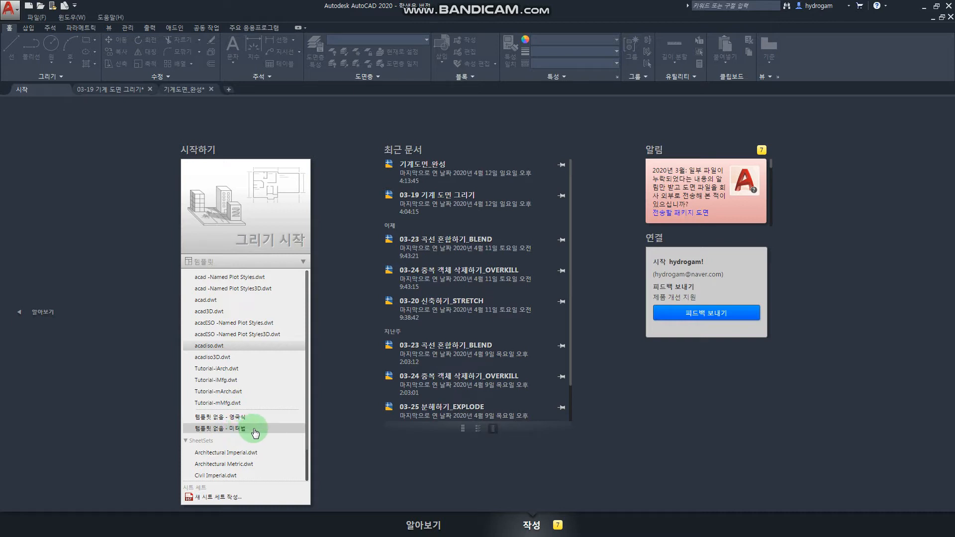
click(345, 281)
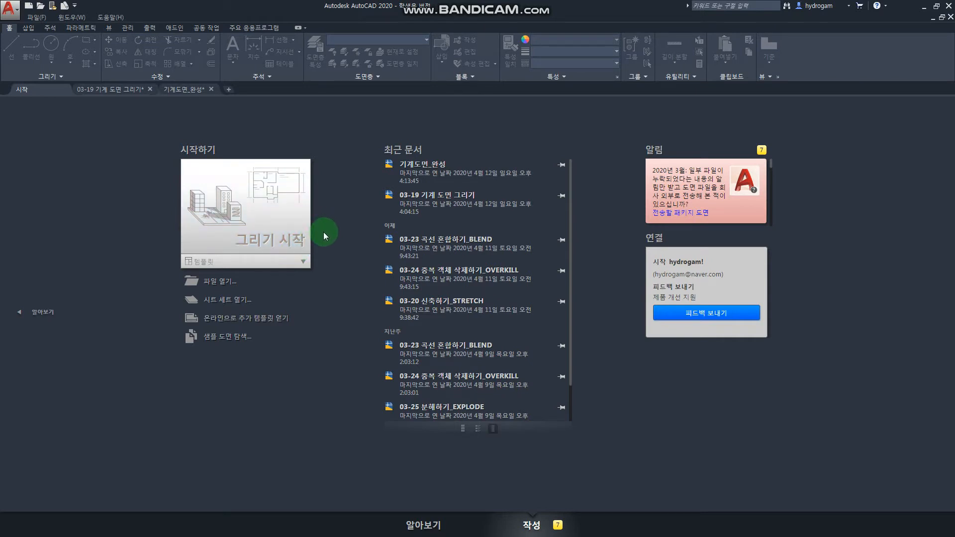
click(8, 11)
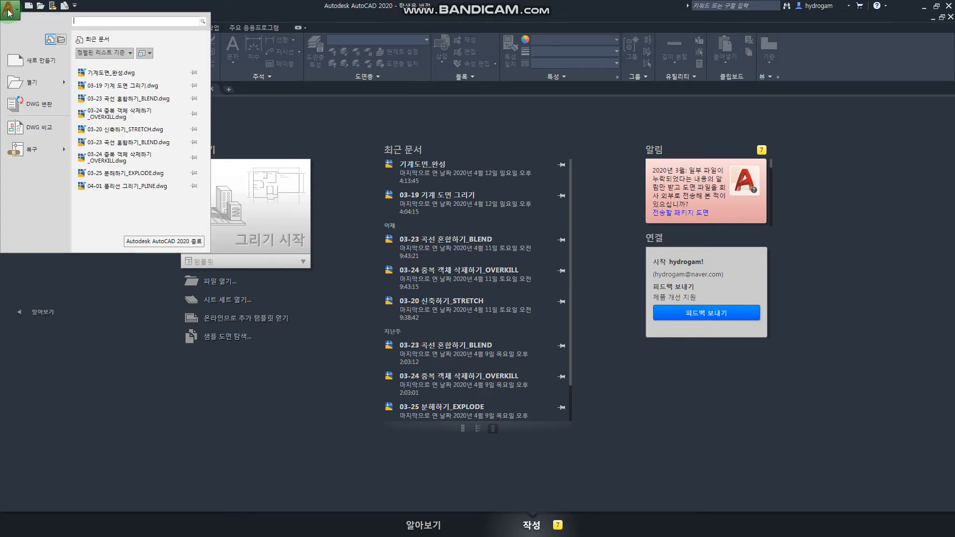
click(41, 61)
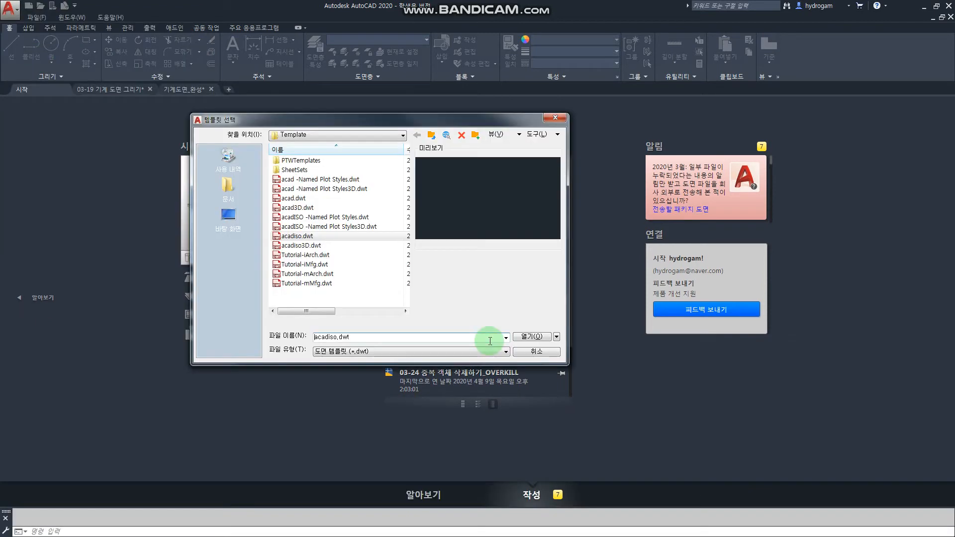
click(559, 118)
key(ctrl+n)
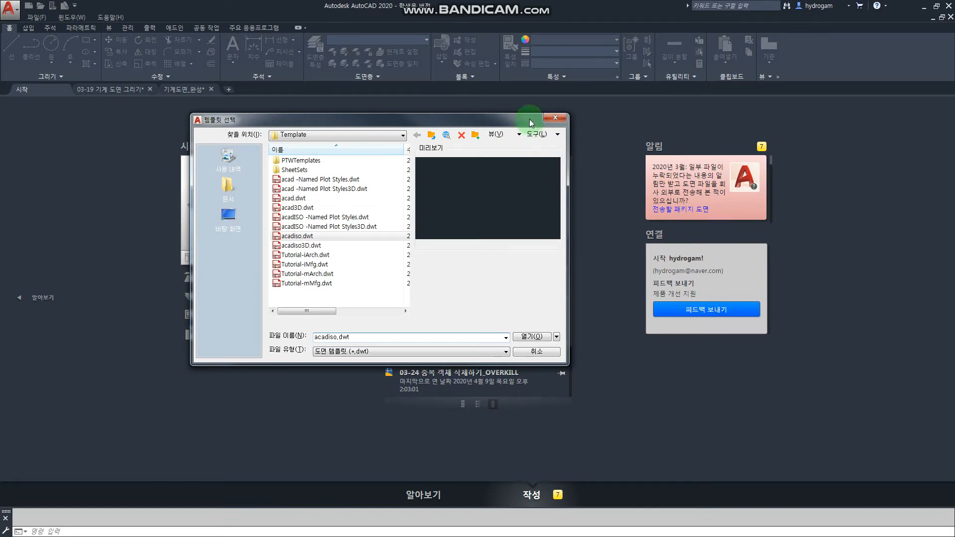
click(555, 119)
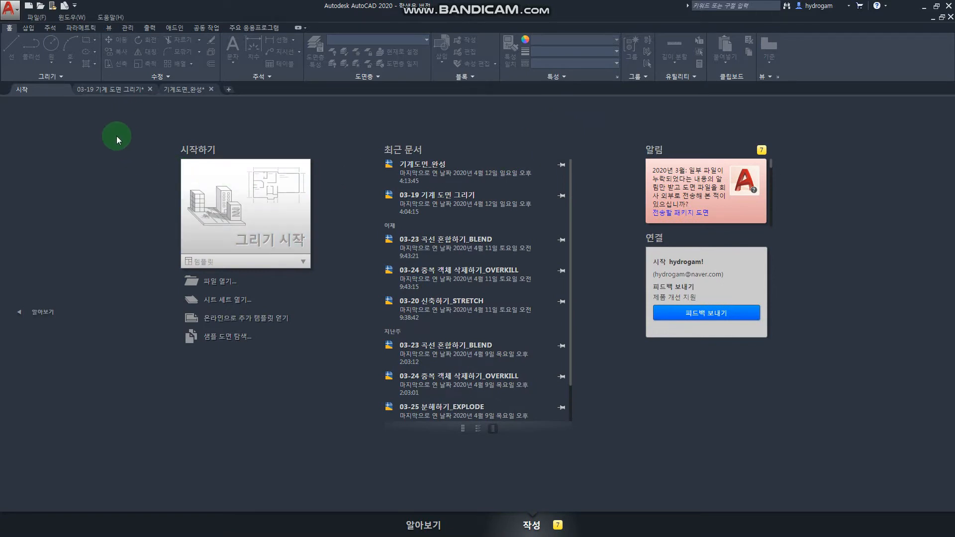
Switch to the 기계도면_완성 drawing and bring its layer properties palette fully into view.
click(121, 91)
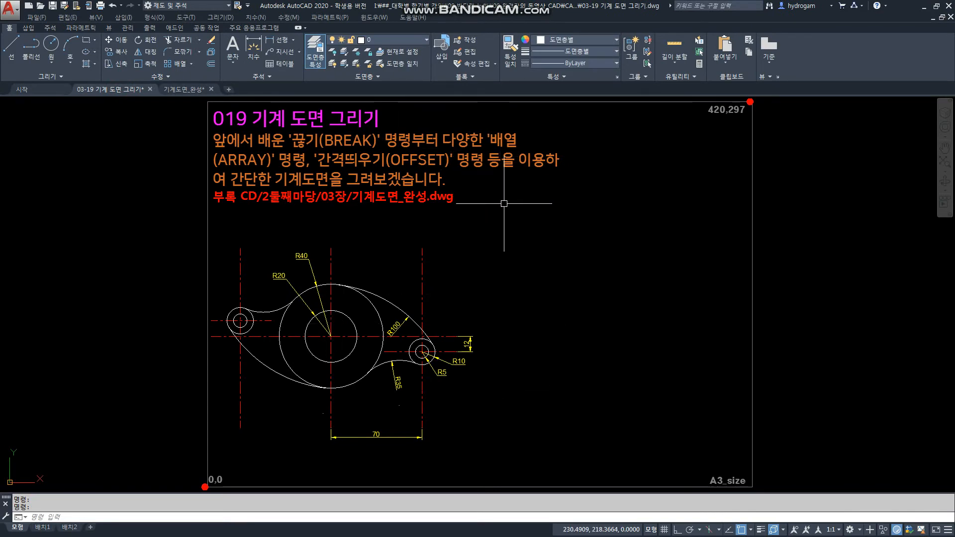
click(190, 93)
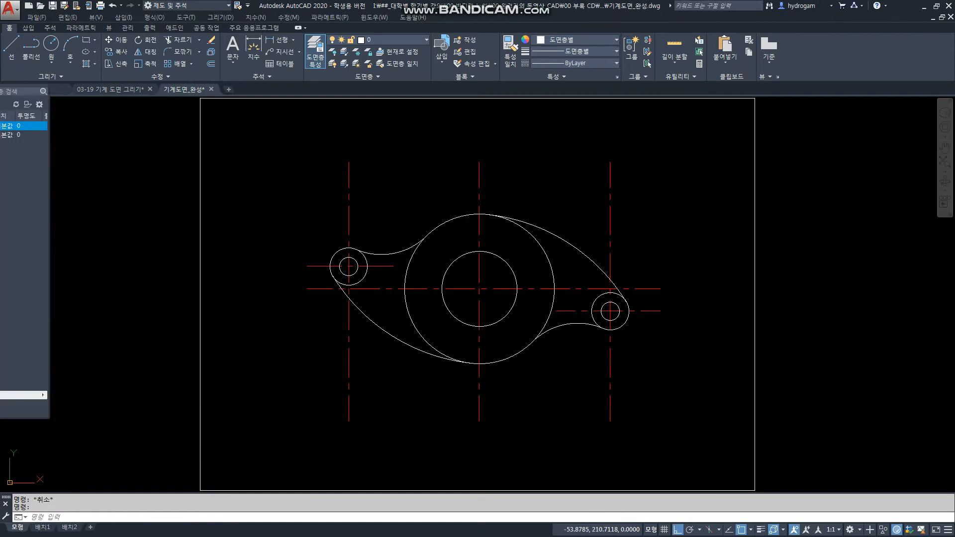
drag(0, 163, 52, 206)
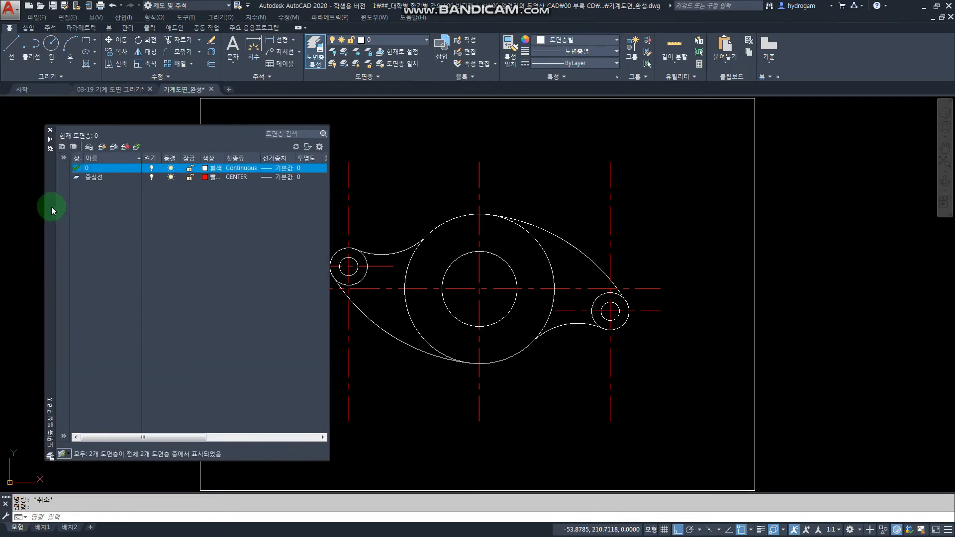
click(320, 56)
click(320, 56)
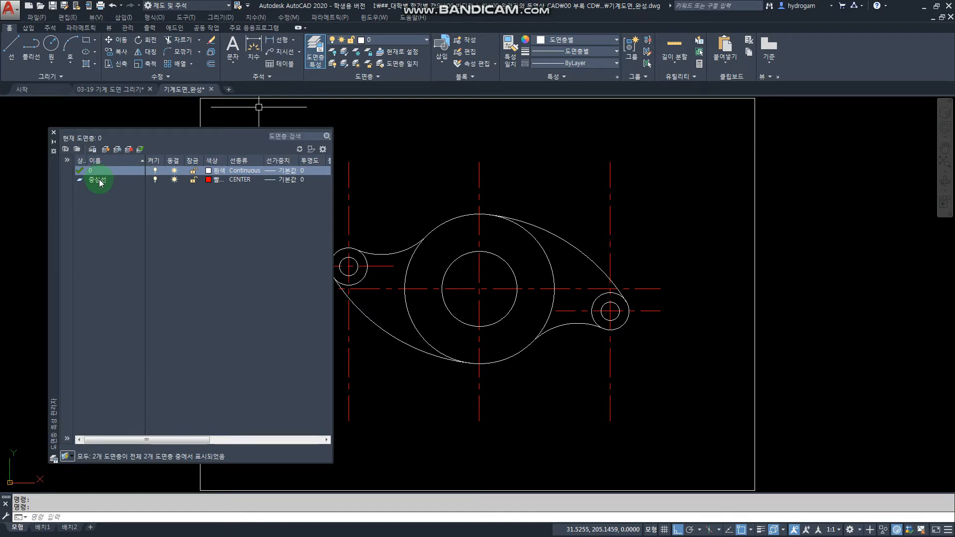
Check the colour and linetype choices of the 중심선 layer, keeping the existing settings.
click(218, 182)
click(218, 182)
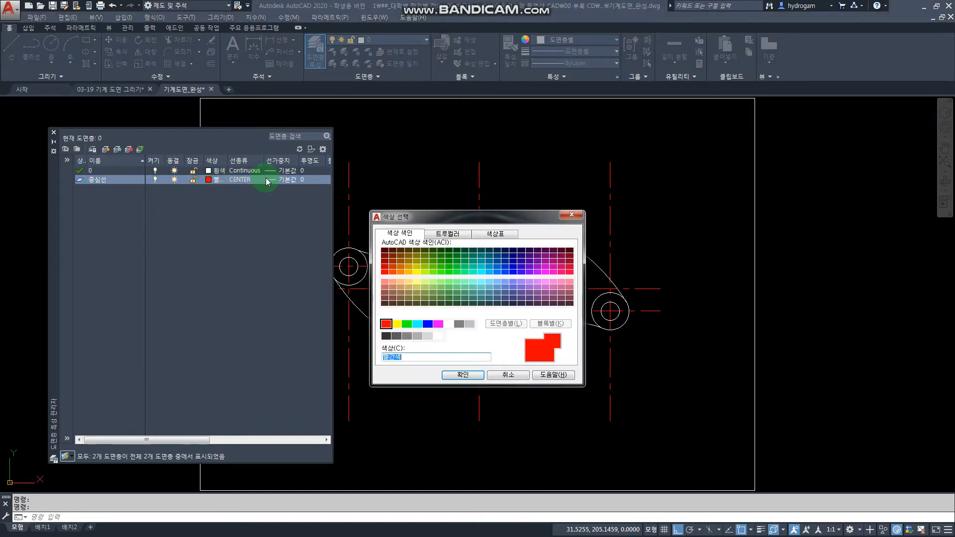
key(Return)
click(238, 179)
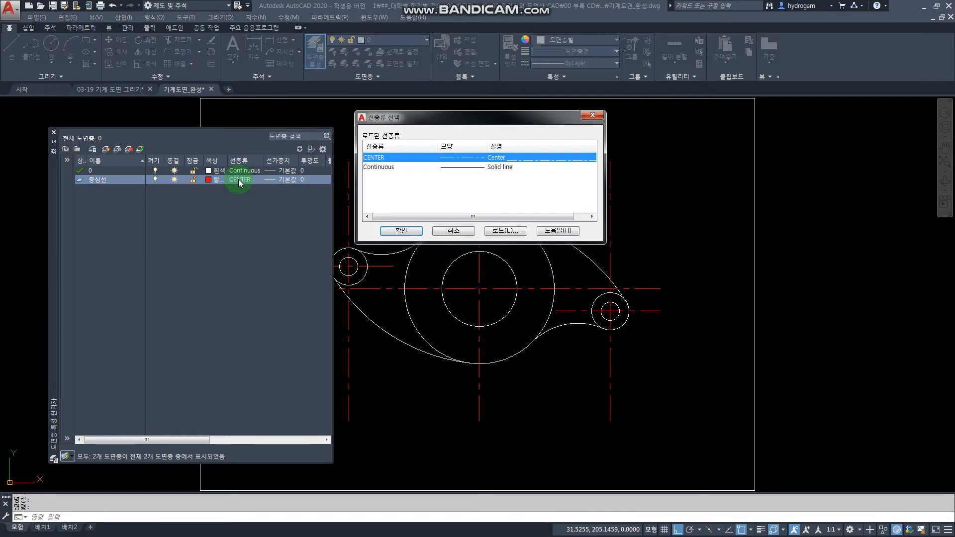
key(Return)
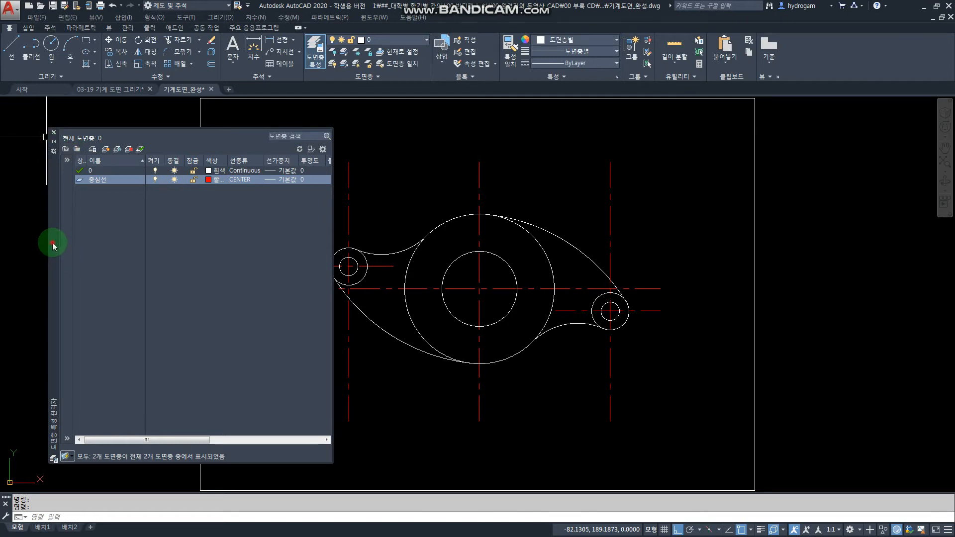
Move the layer properties palette out of the way and switch to the 03-19 기계 도면 그리기 drawing.
drag(53, 244, 0, 235)
click(97, 125)
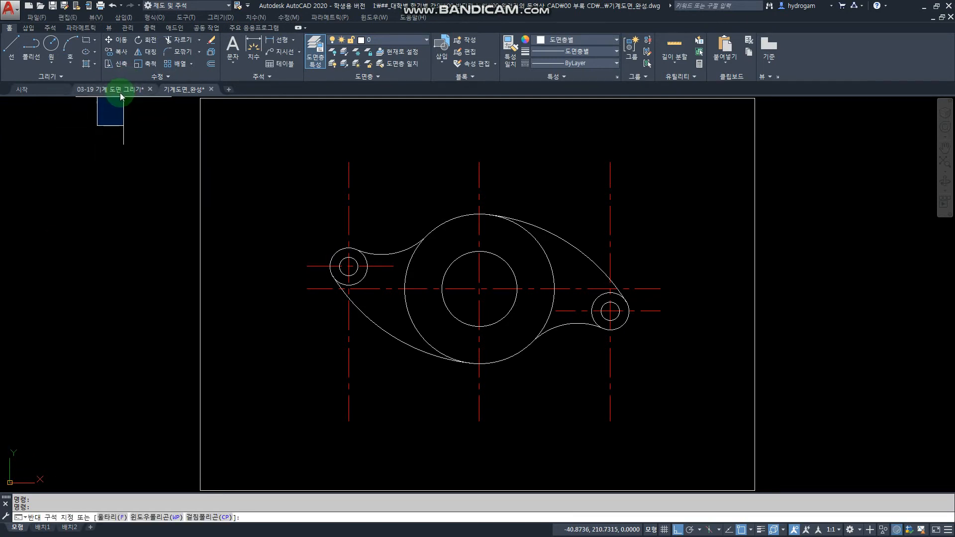
click(120, 90)
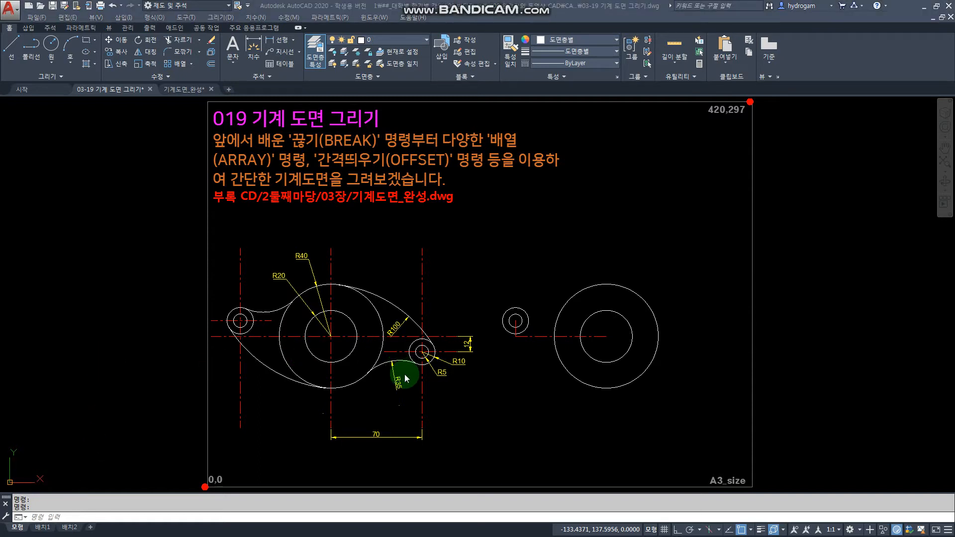
Undo the large tangent circle and redraw it with radius 100, tangent to the small outer circle's lower left and the large outer circle's bottom.
click(404, 323)
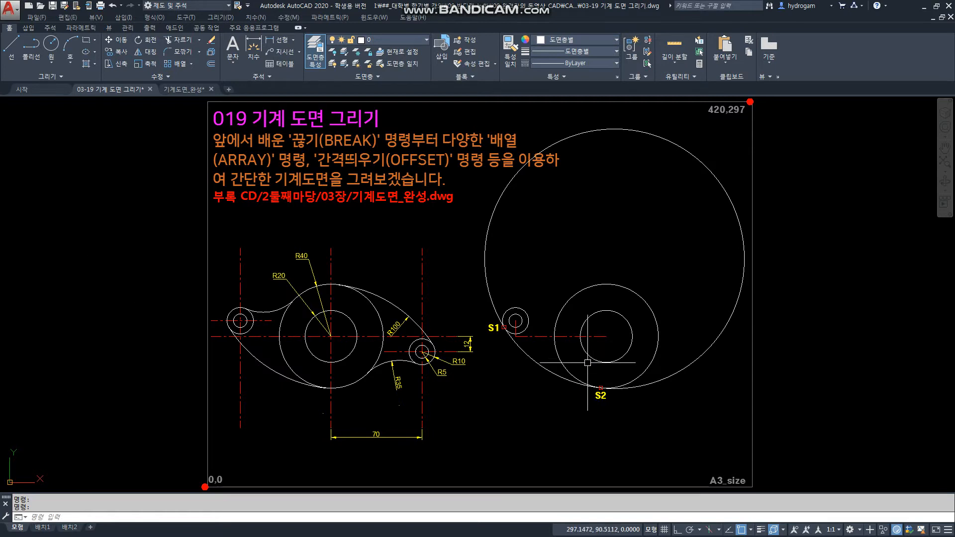
key(ctrl+z)
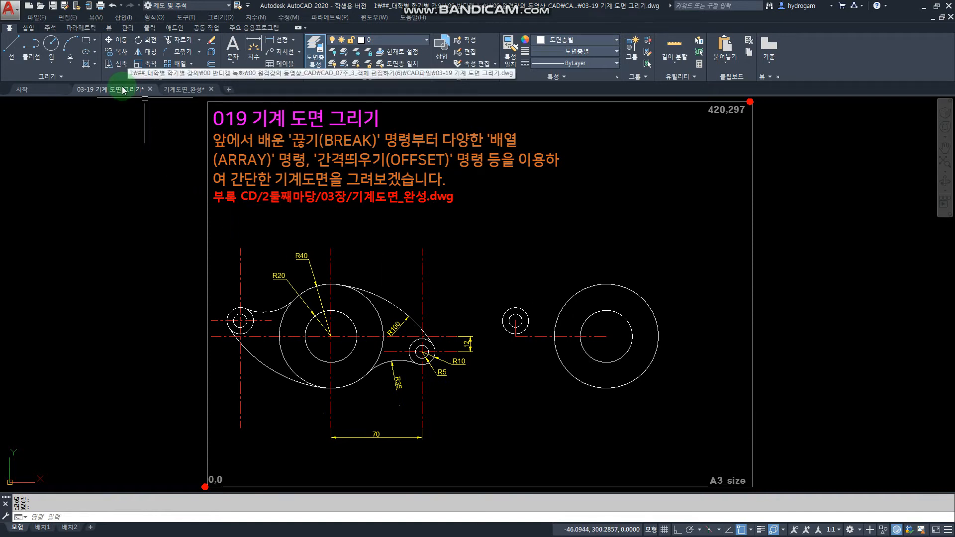
click(52, 61)
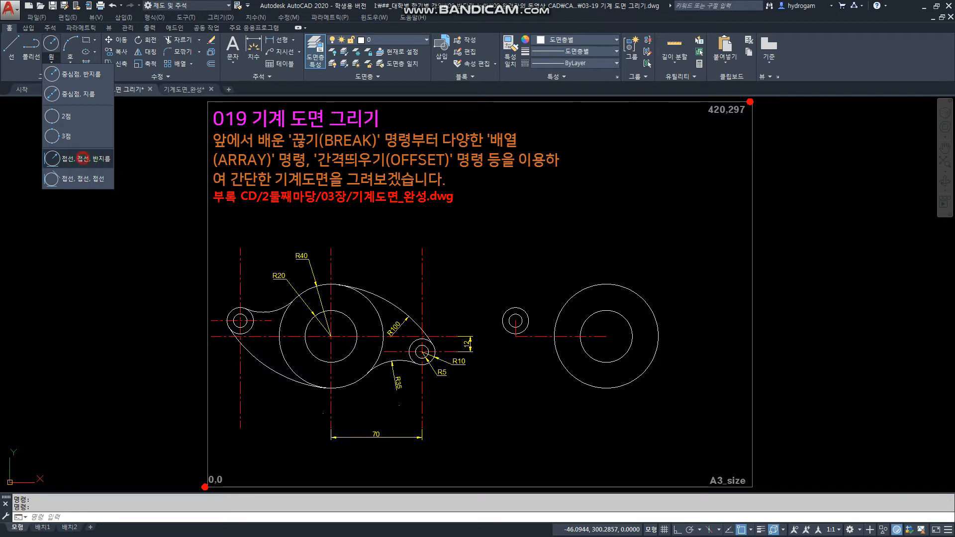
click(83, 160)
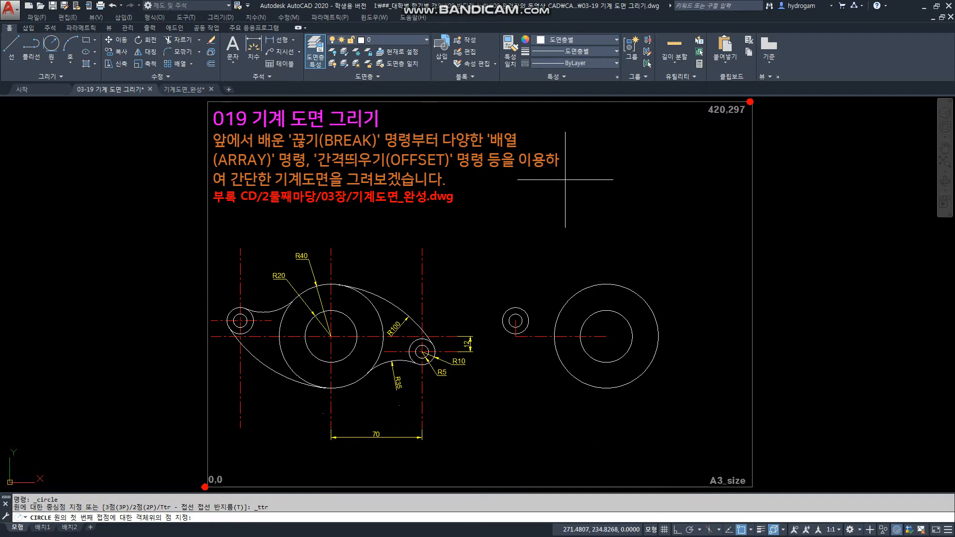
click(505, 328)
click(601, 387)
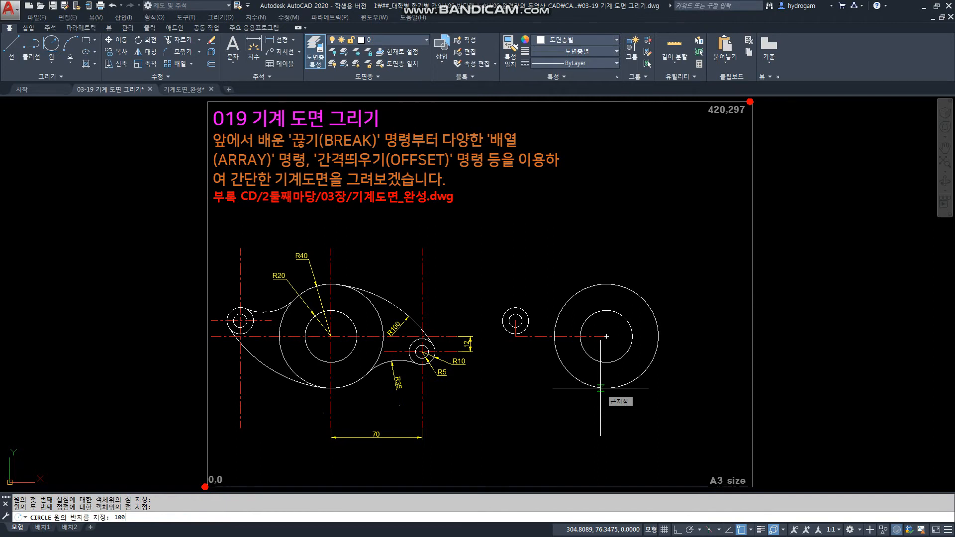
key(Return)
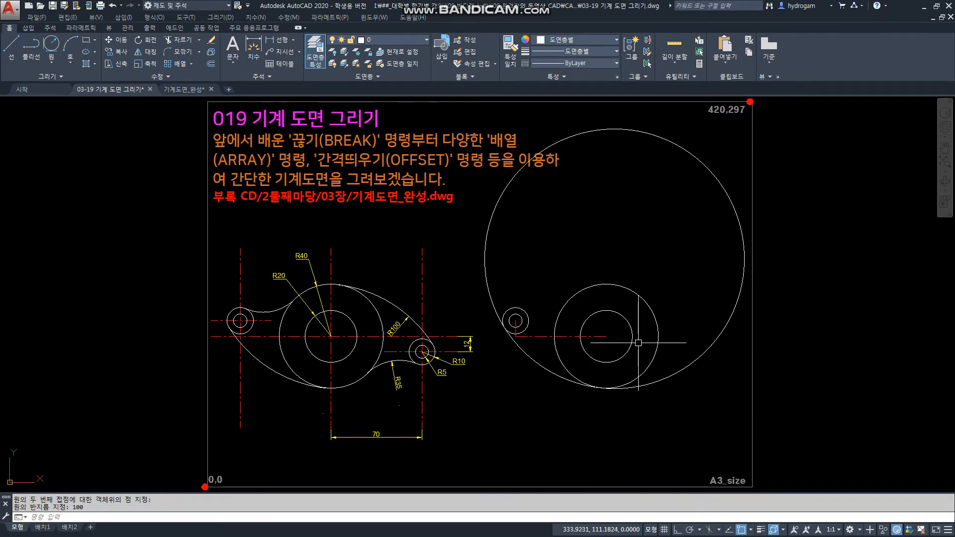
Trim the large radius 100 circle using the small outer circle and the large outer circle as cutting edges, keeping the lower tangent arc.
text(tr)
key(Return)
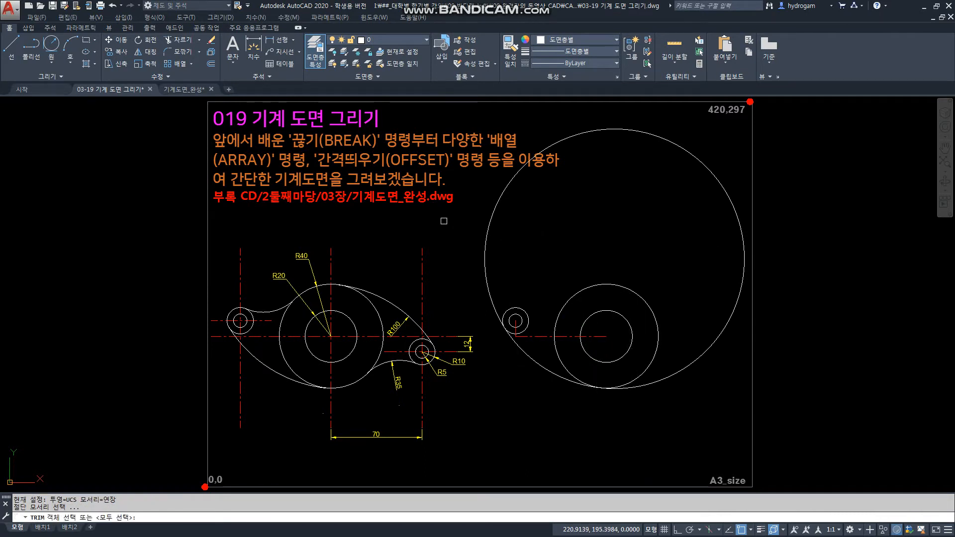
click(177, 43)
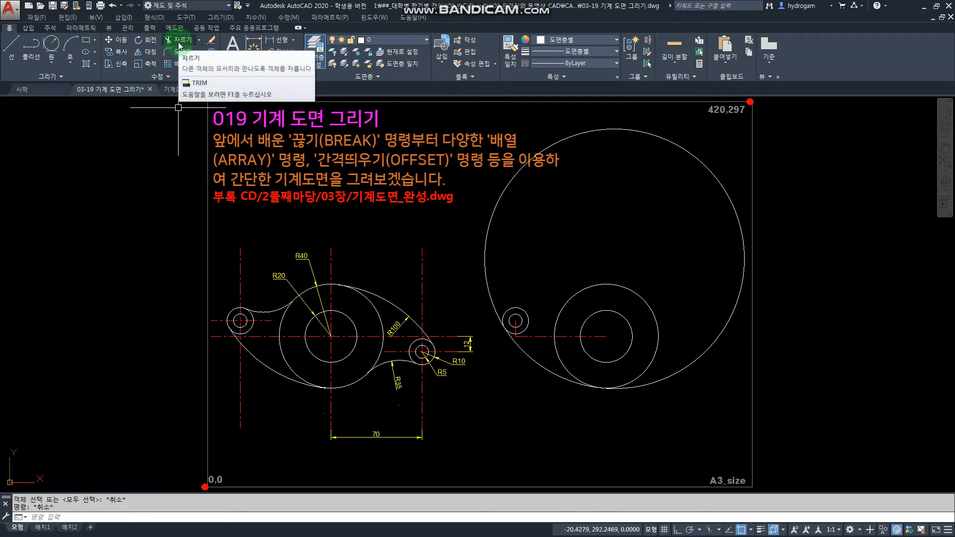
click(179, 46)
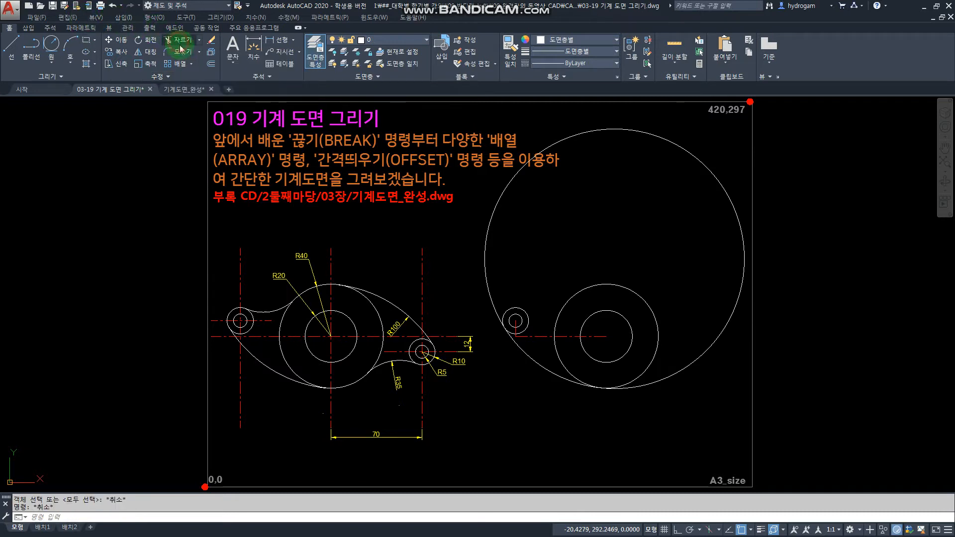
click(508, 309)
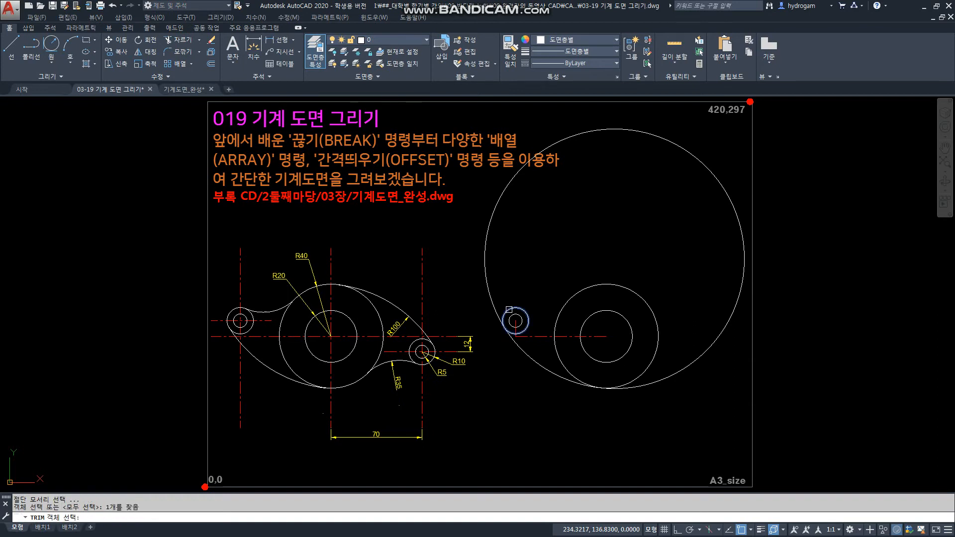
click(649, 366)
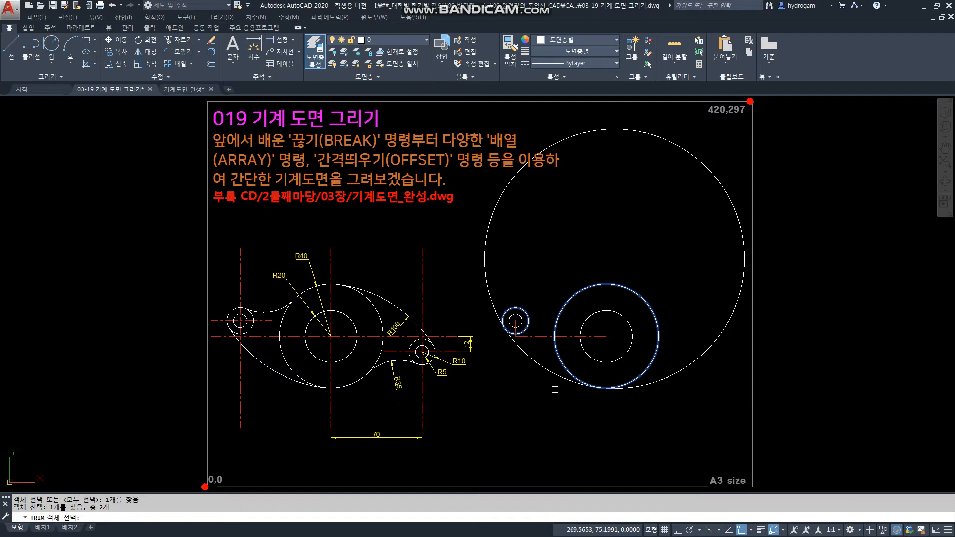
key(Return)
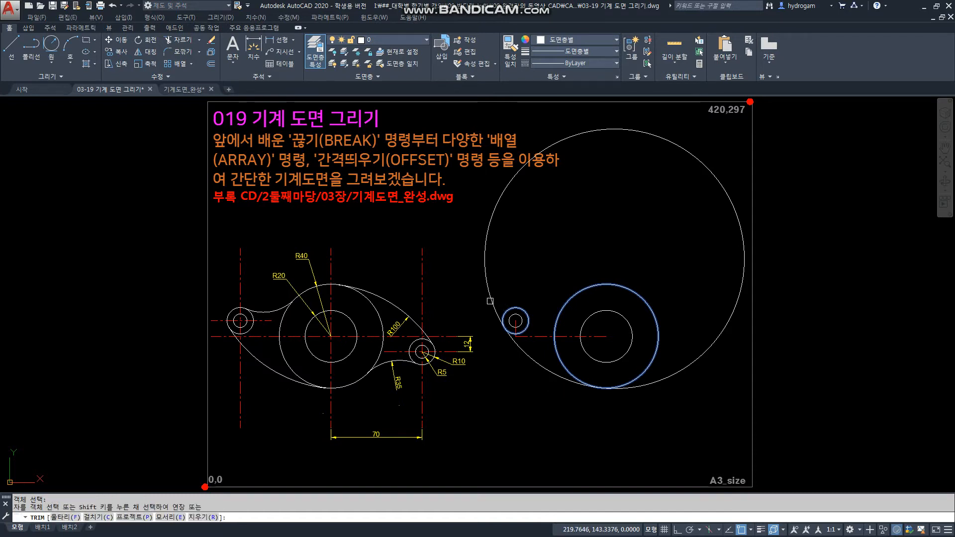
click(490, 301)
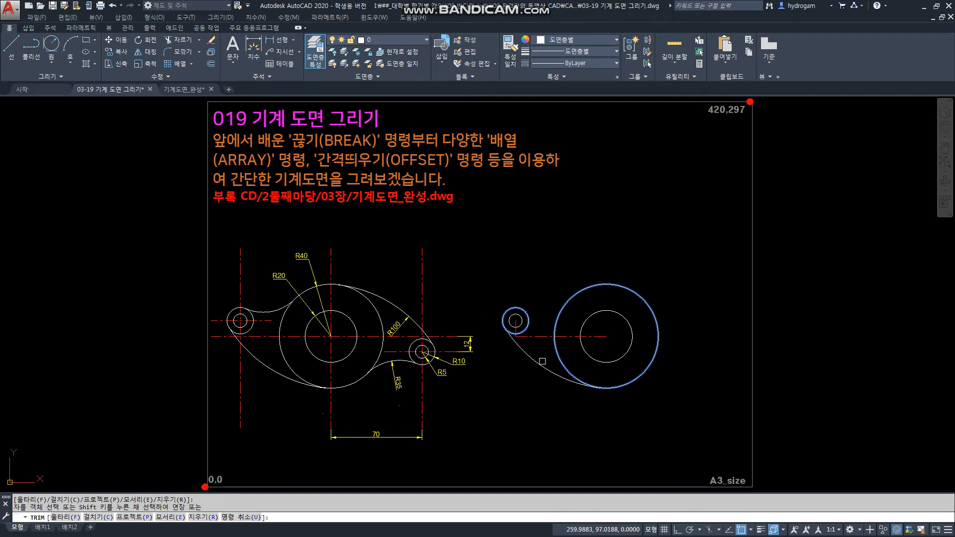
Delete the trimmed tangent arc between the small outer circle and the large outer circle.
key(Escape)
key(Escape)
click(541, 357)
click(506, 367)
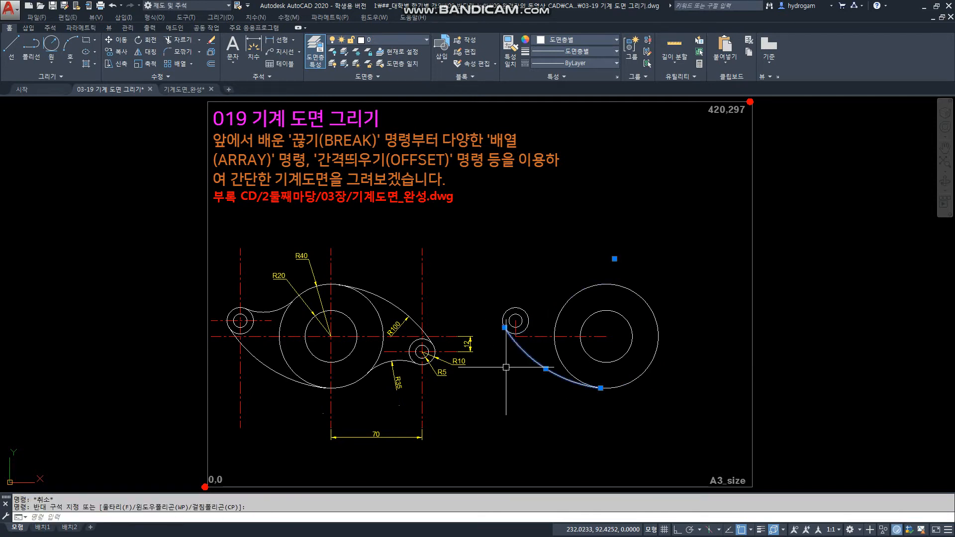
key(Delete)
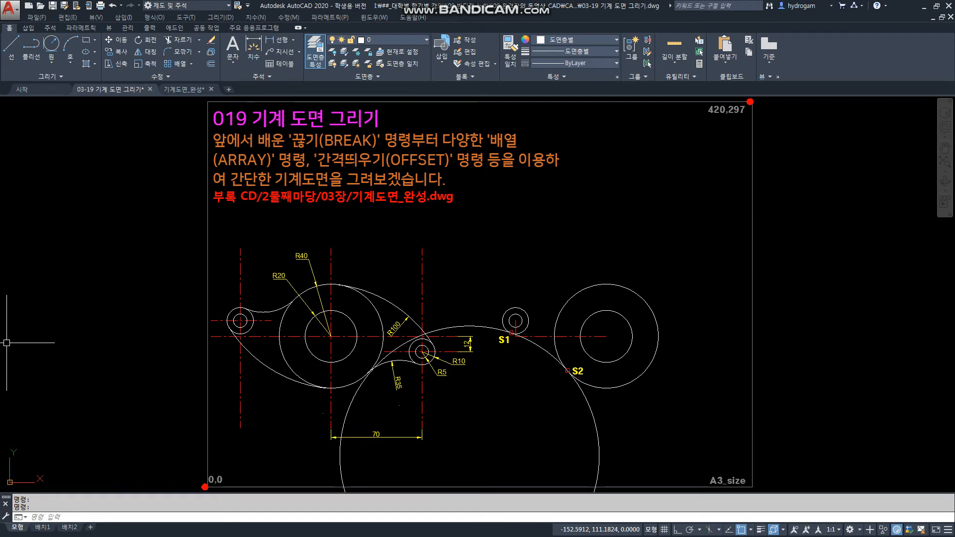
Undo the tangent circle touching the small circle's underside at S1 and the large outer circle's lower left at S2.
scroll(549, 387, up, 4)
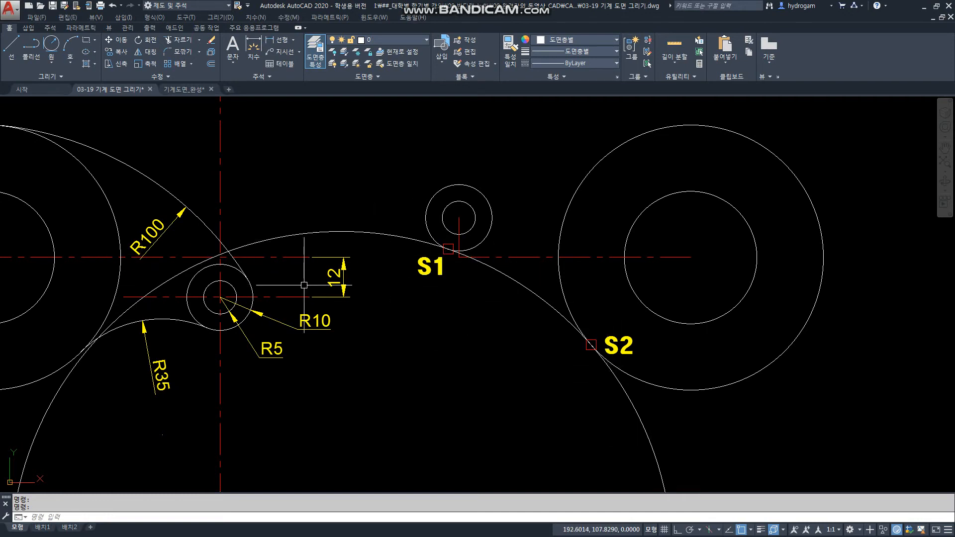
scroll(304, 285, down, 4)
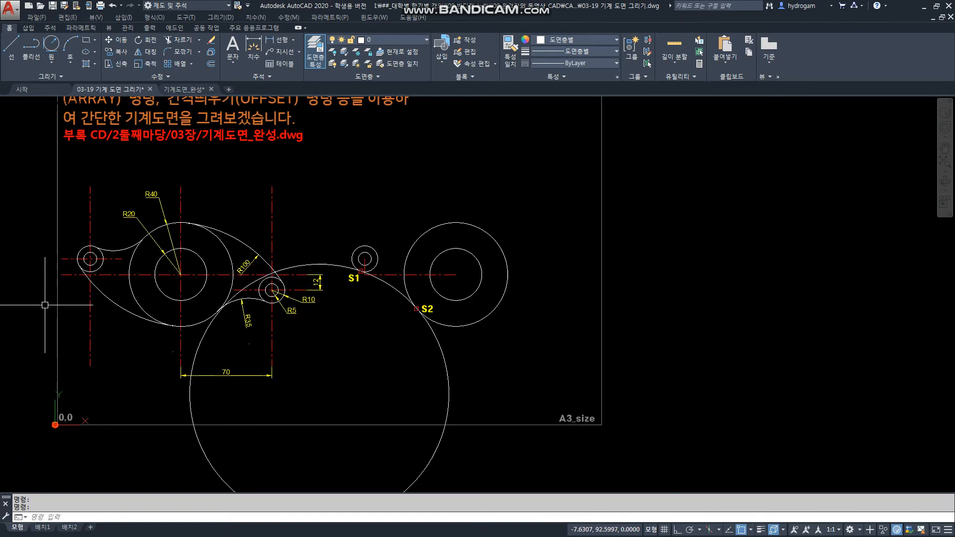
key(ctrl+z)
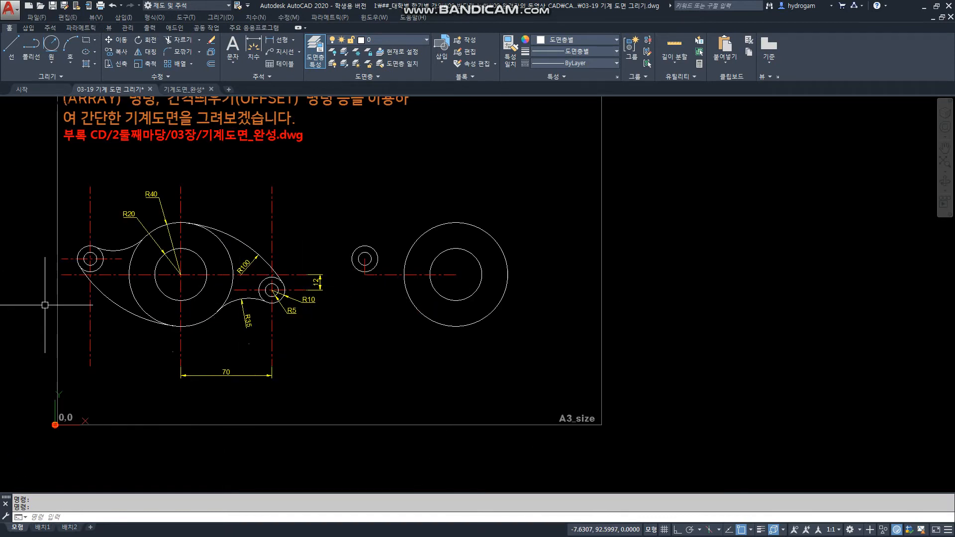
key(ctrl+y)
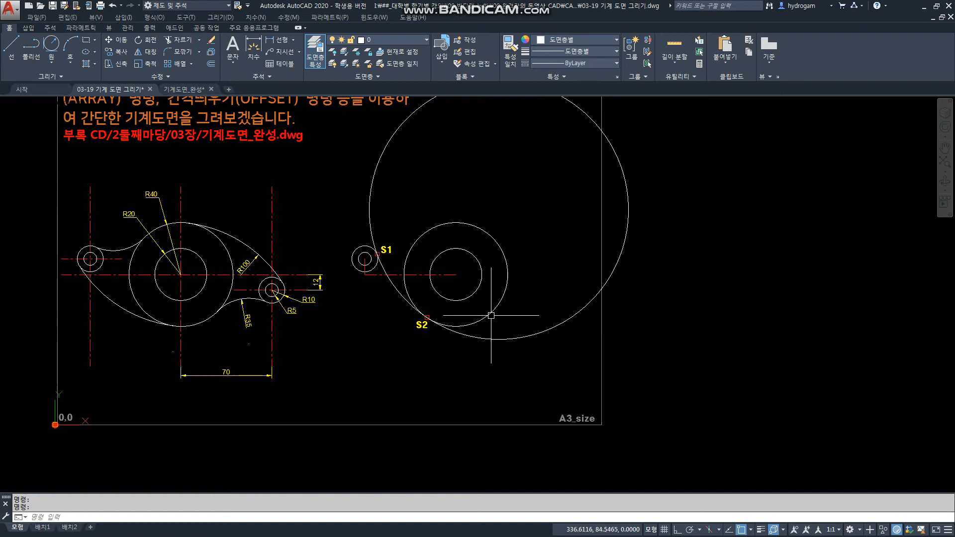
middle_drag(491, 315, 535, 394)
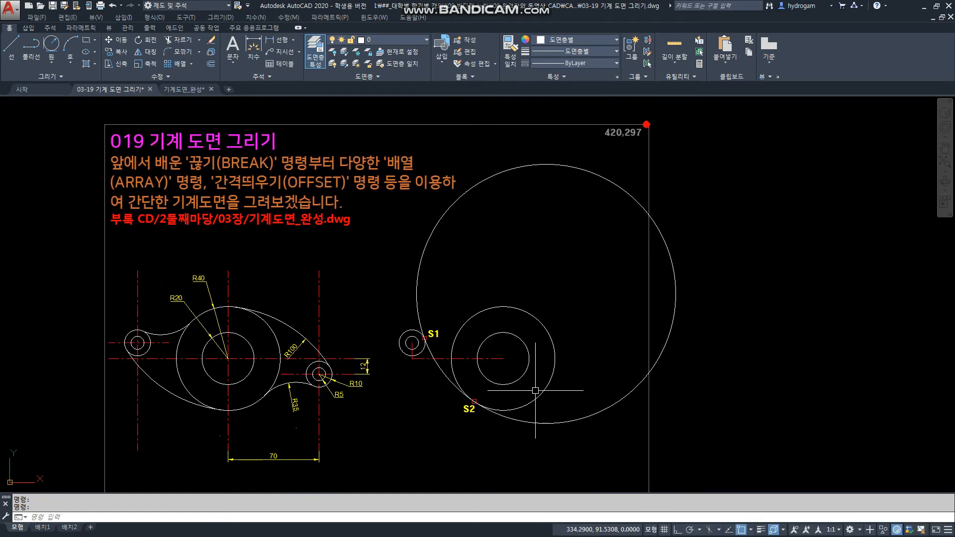
middle_click(535, 390)
middle_click(535, 390)
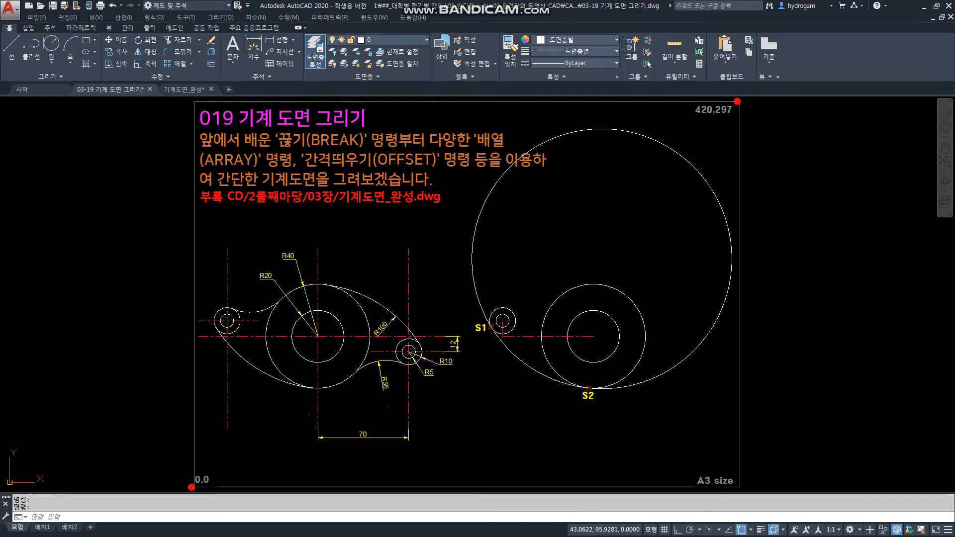
Undo the large tangent circle that encloses the small and large outer circles through S1 and S2.
click(244, 366)
key(Escape)
key(Escape)
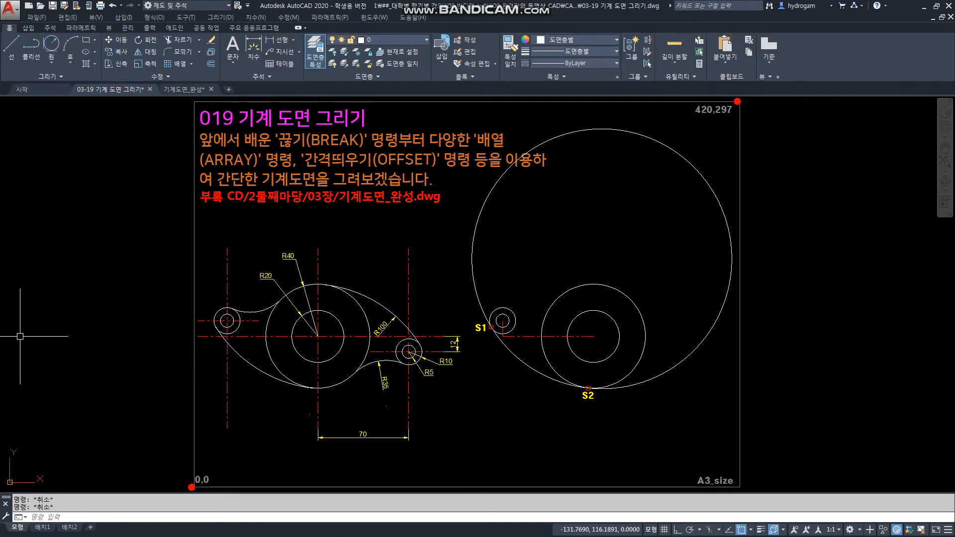
key(ctrl+z)
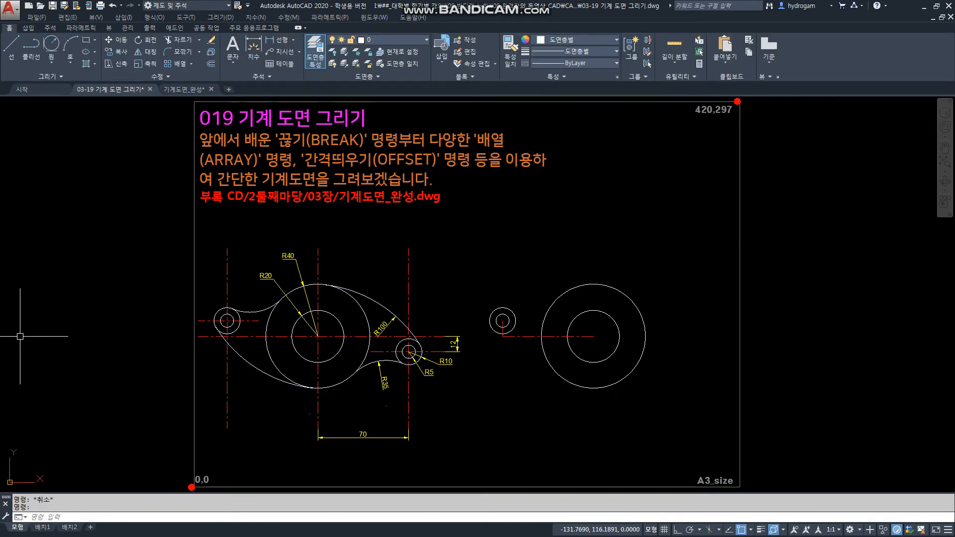
key(ctrl+z)
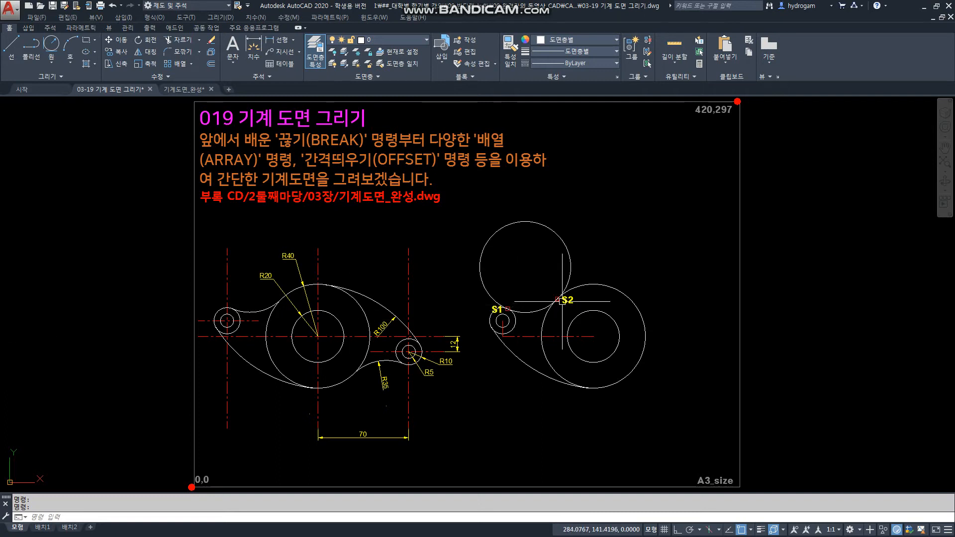
Check the R35 radius dimension on the lower arc of the dimensioned example.
click(399, 381)
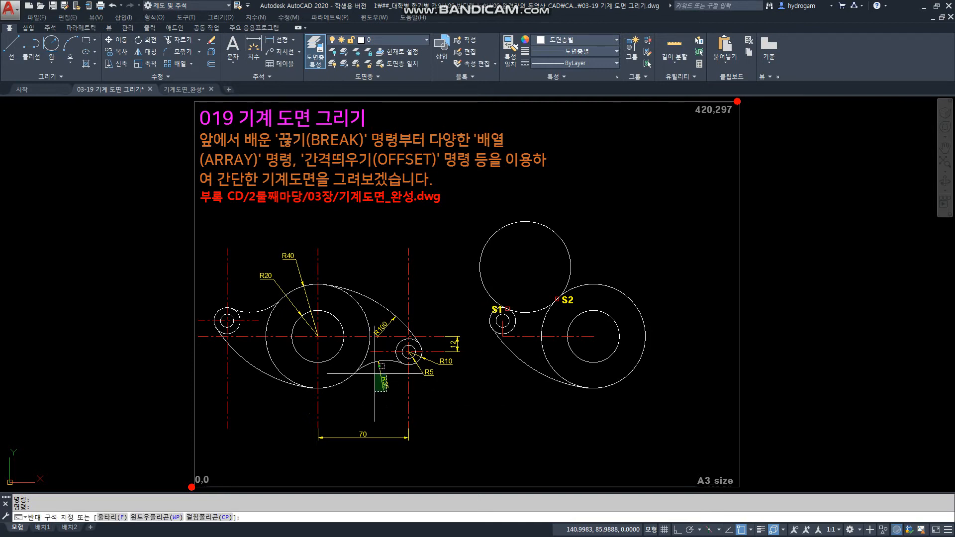
click(382, 394)
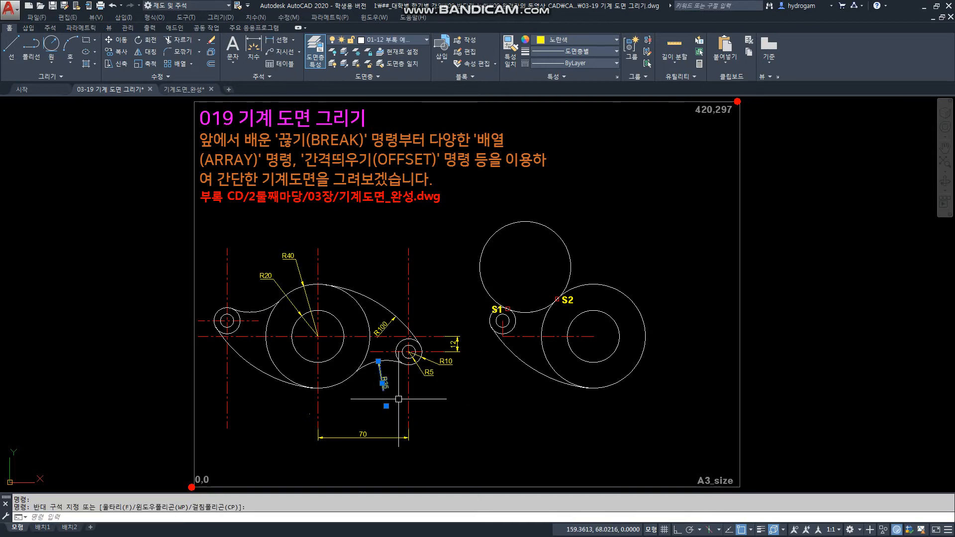
key(Escape)
key(Escape)
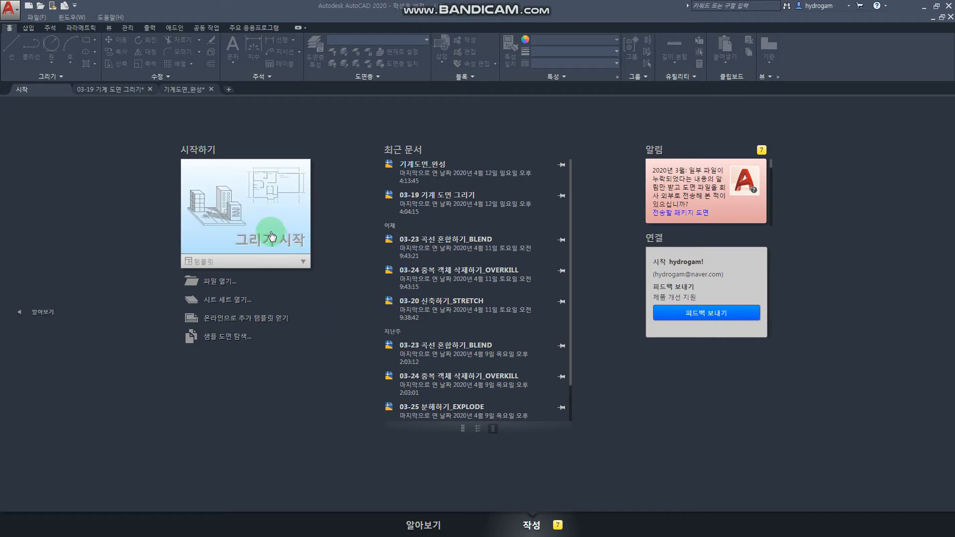
Start a new drawing with the 템플릿 없음 - 미터법 option.
click(219, 261)
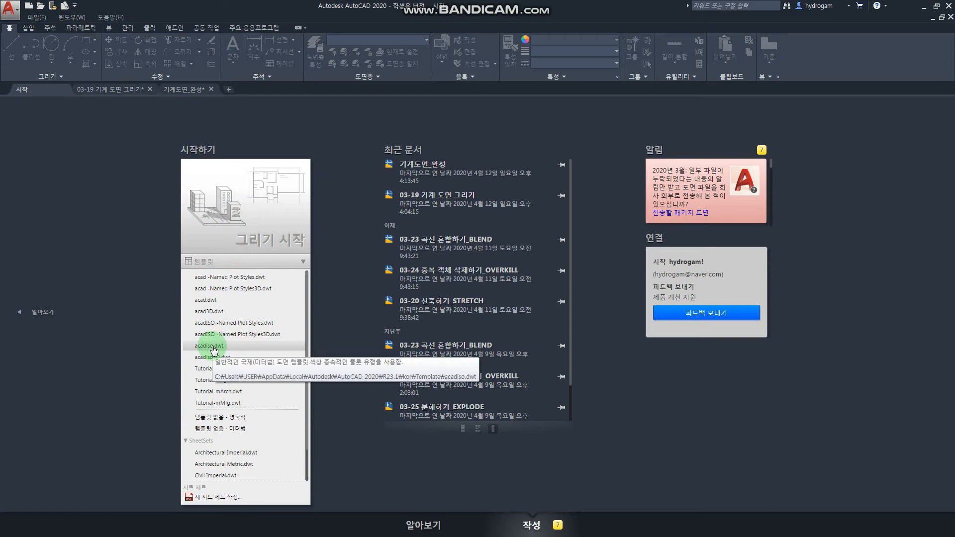
click(217, 429)
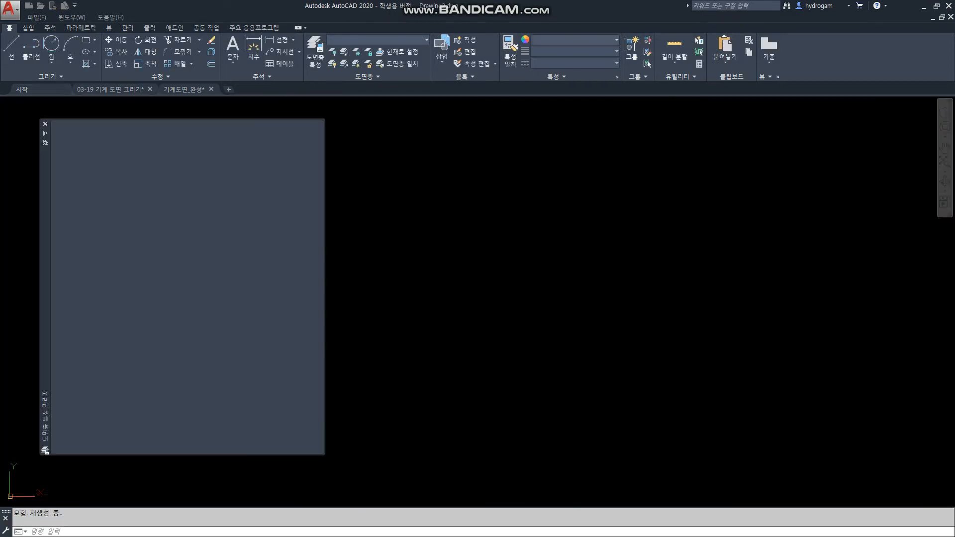
click(222, 275)
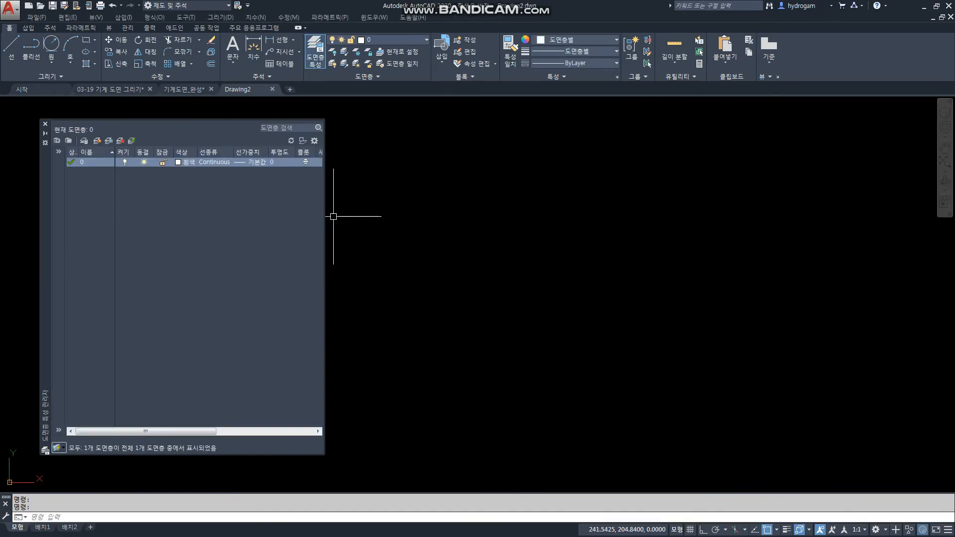
click(189, 186)
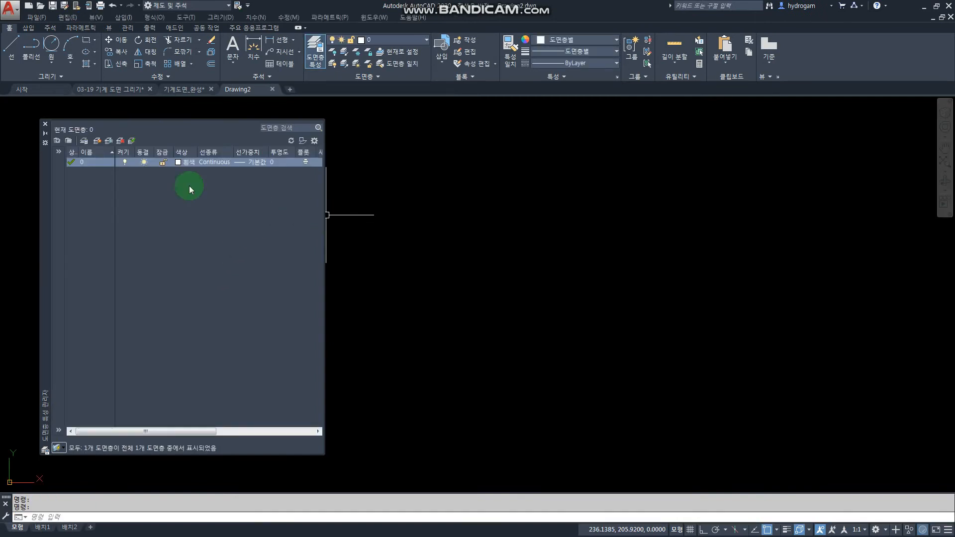
Create a layer named 중심선 and set its color to red.
click(98, 142)
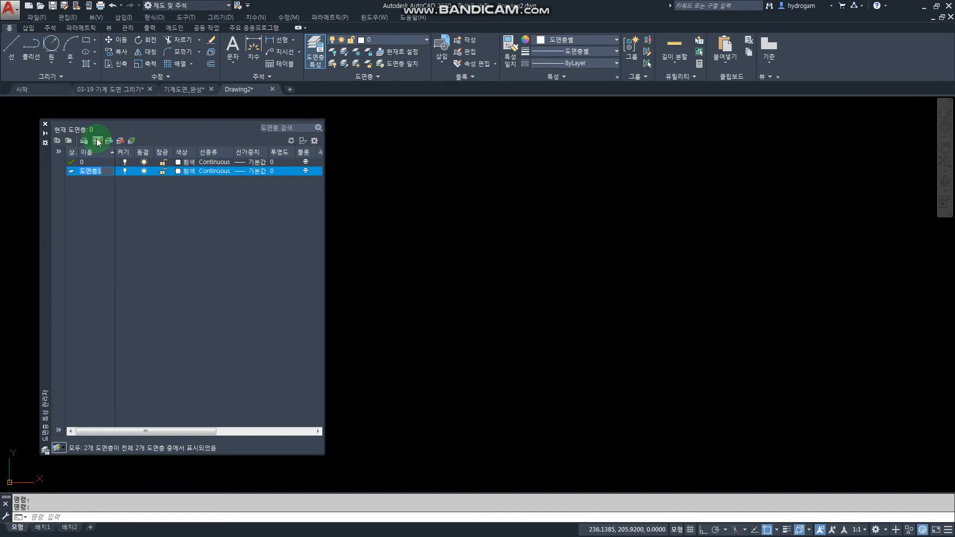
text(중심선)
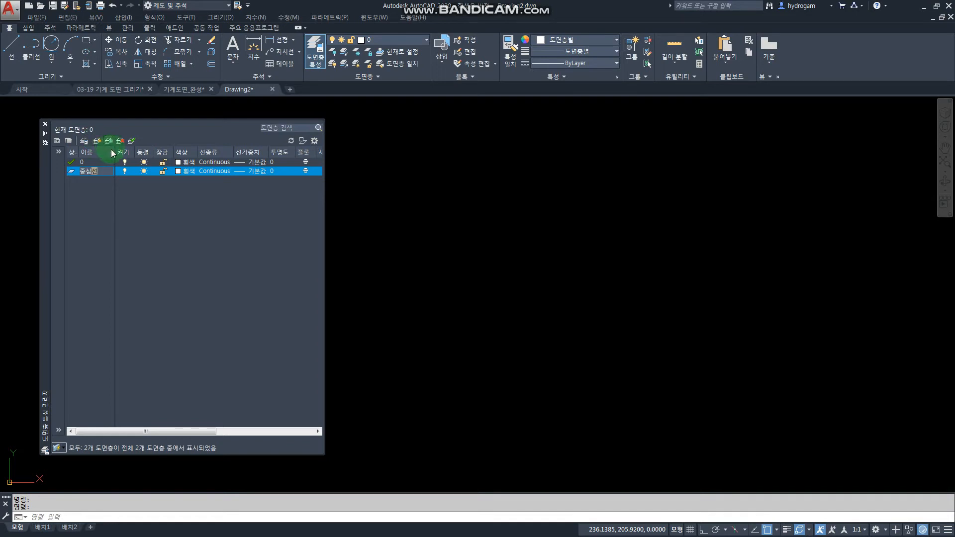
click(178, 191)
click(179, 173)
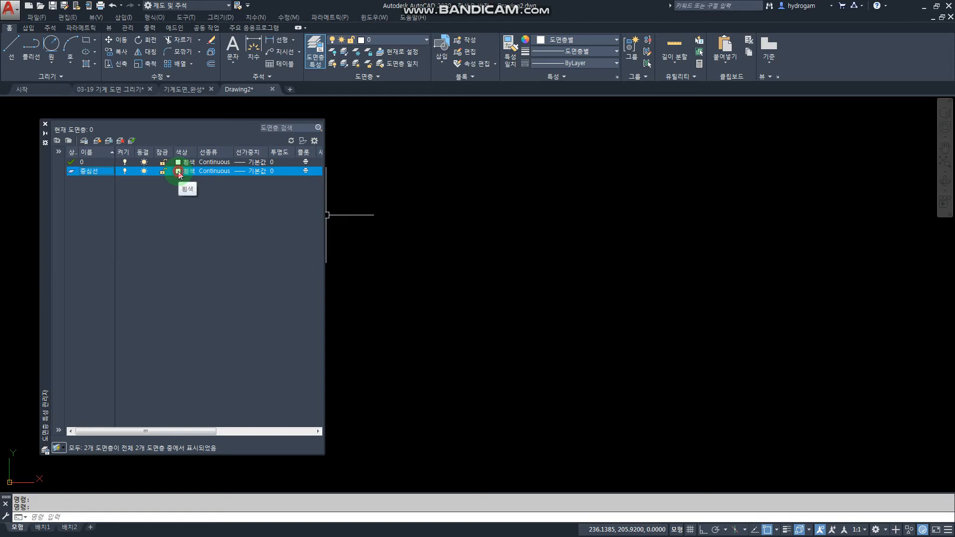
click(386, 324)
click(468, 375)
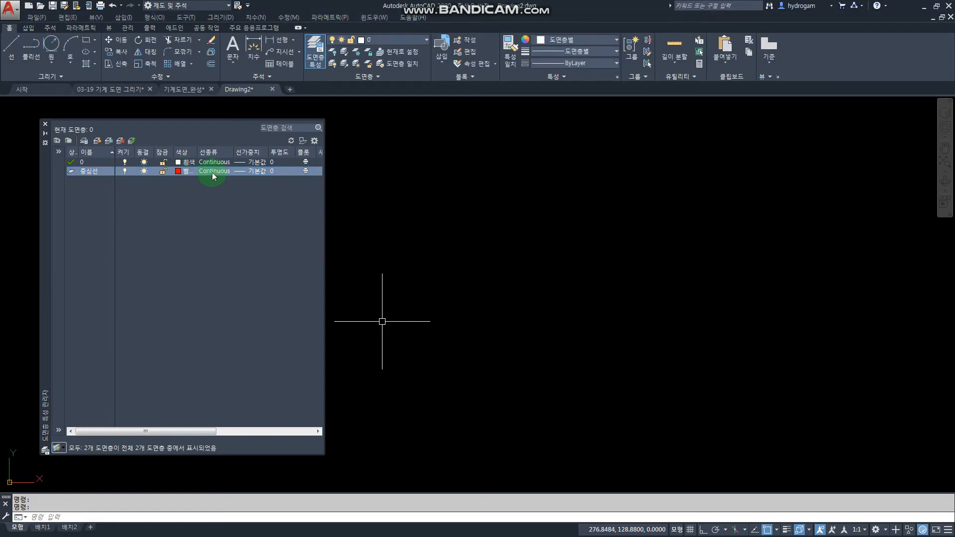
Load the CENTER linetype and assign it to the 중심선 layer.
click(212, 171)
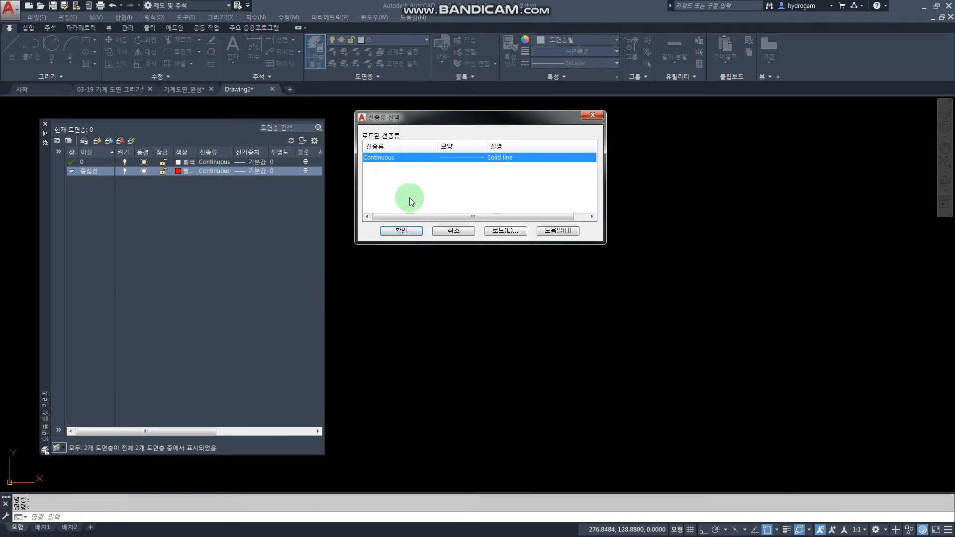
click(515, 230)
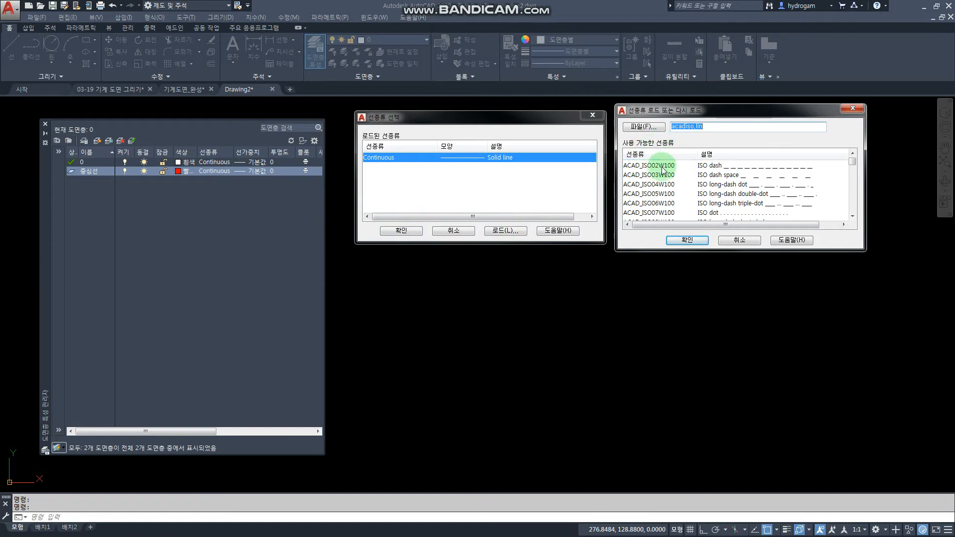
click(657, 165)
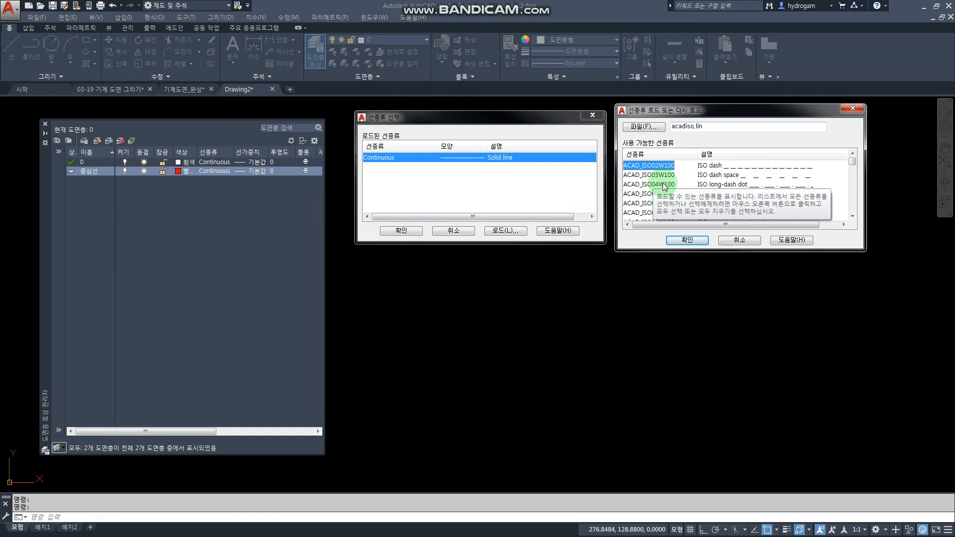
scroll(664, 187, down, 6)
click(629, 167)
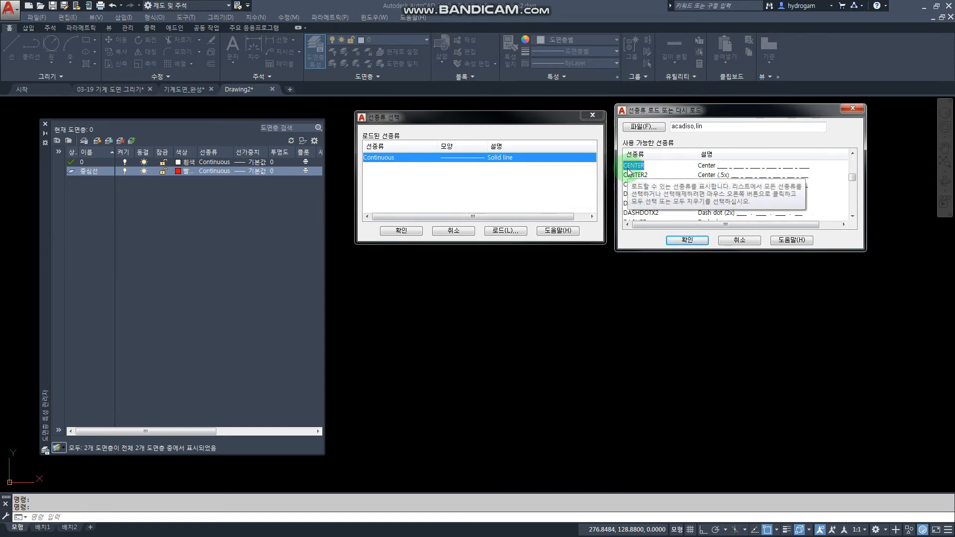
click(680, 240)
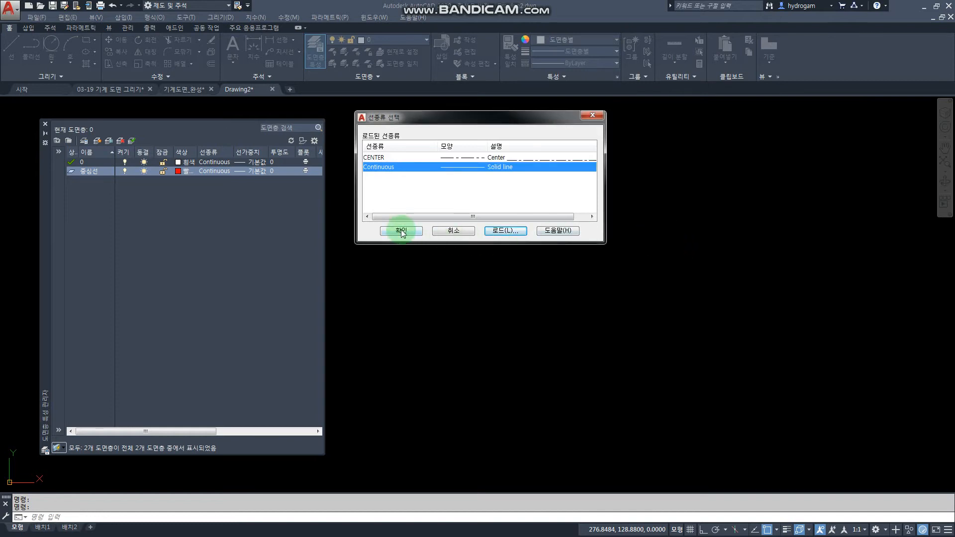
click(381, 159)
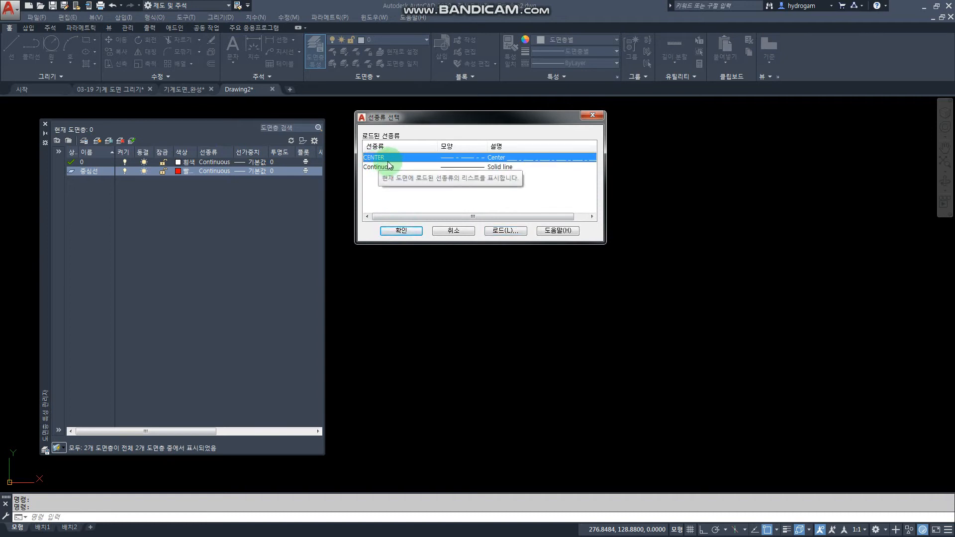
click(403, 230)
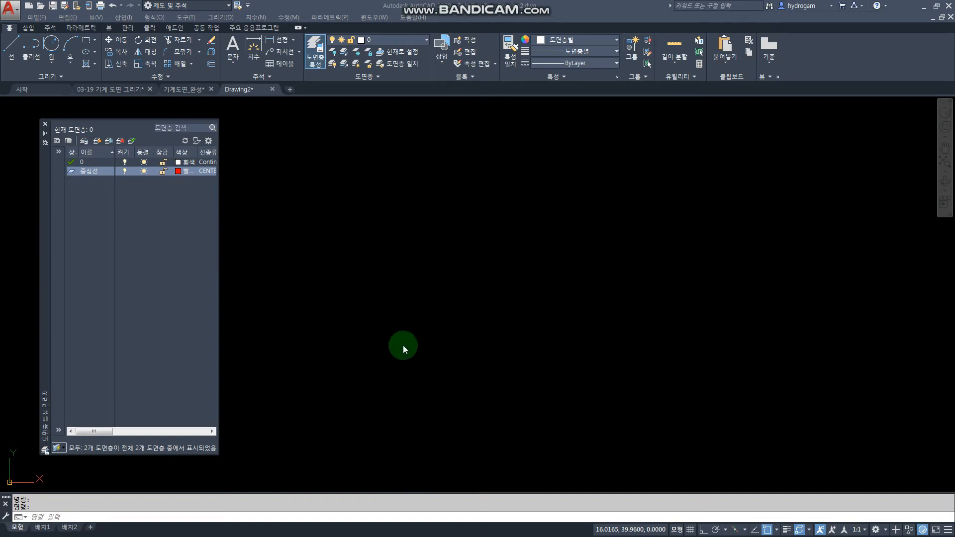
Draw a rectangular sheet border from corner 0,0 to opposite corner 297,210.
middle_click(436, 344)
middle_click(435, 343)
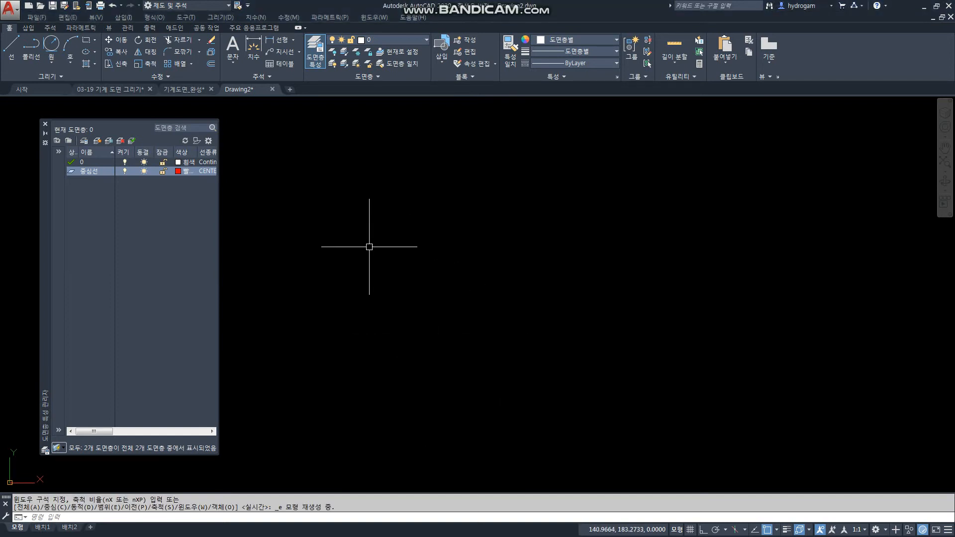
click(85, 42)
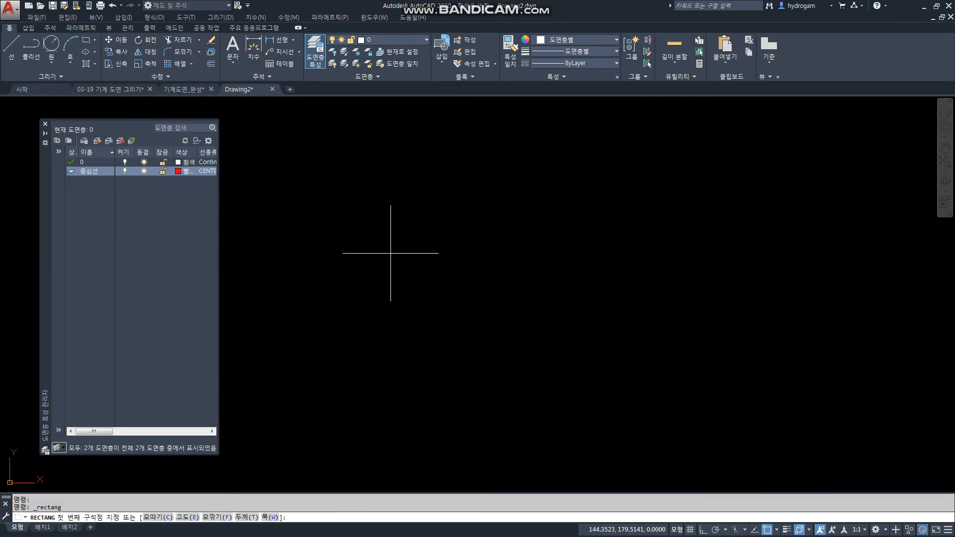
text(0,0)
key(Return)
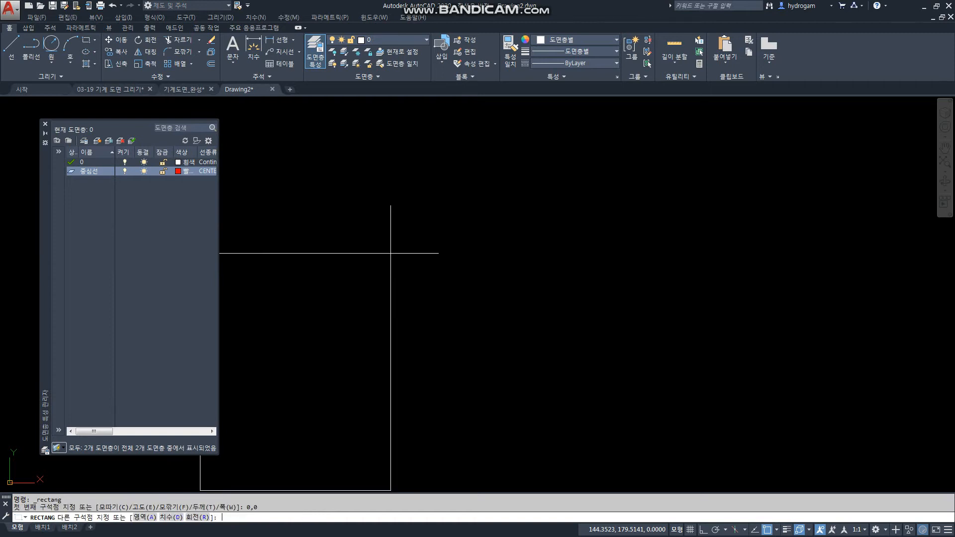
text(297,210)
key(Return)
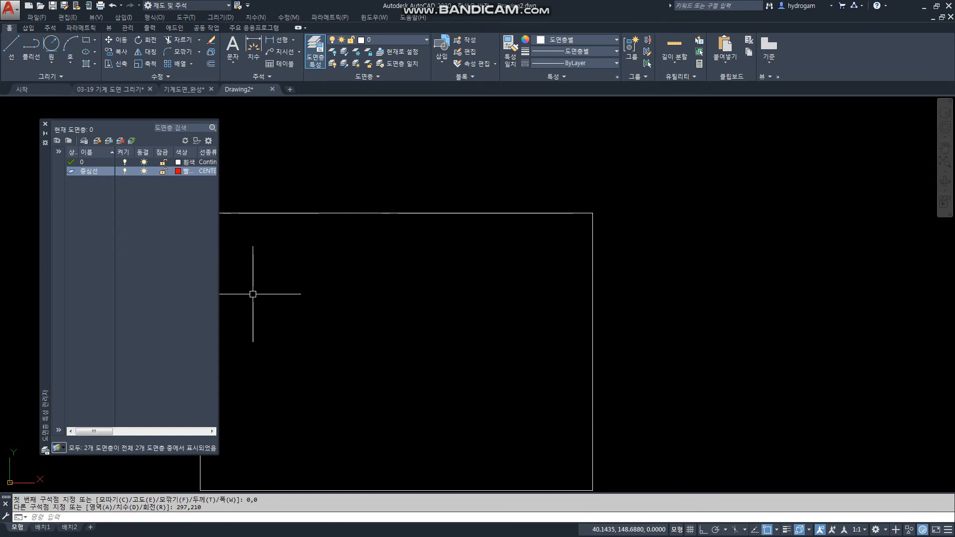
Narrow the layer properties palette, move it clear of the sheet border, and fit the border in the view.
drag(219, 186, 174, 187)
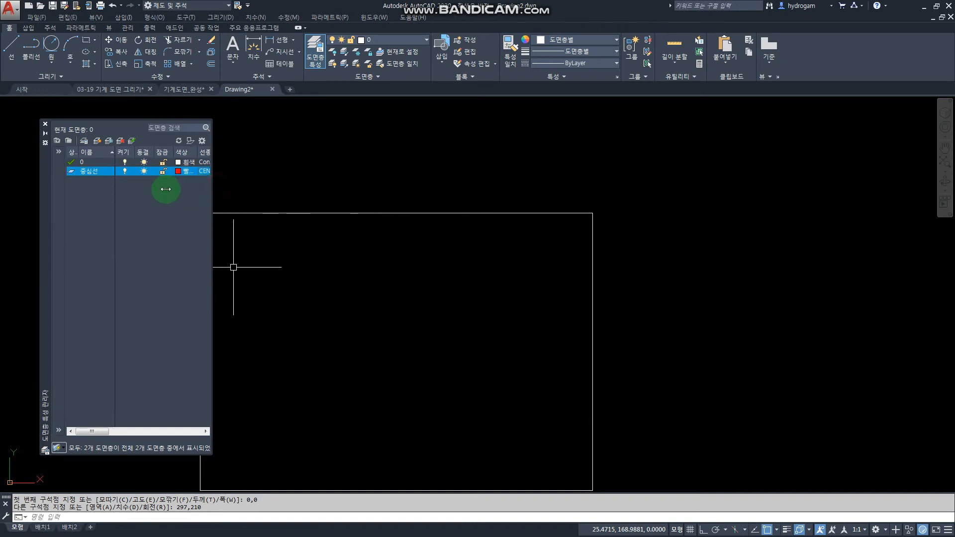
click(214, 190)
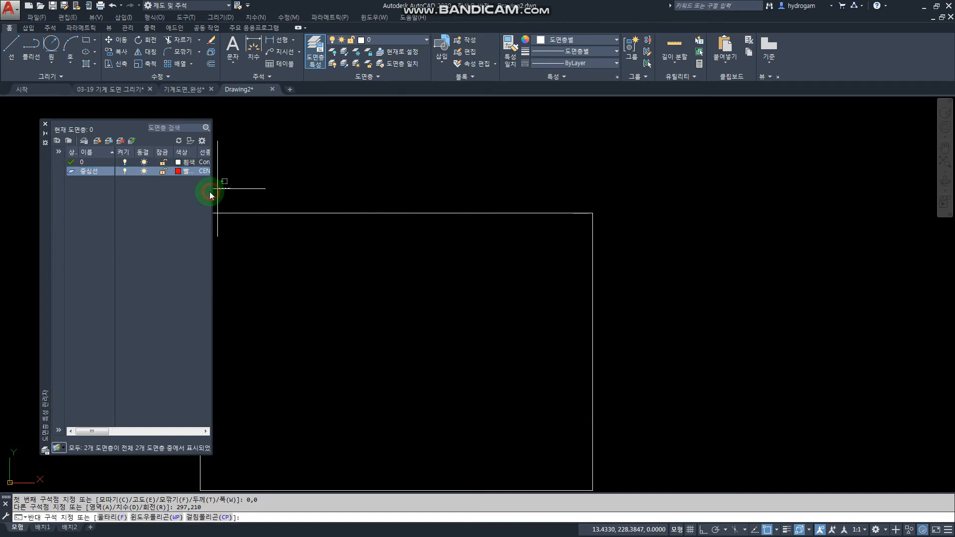
click(235, 179)
drag(211, 188, 168, 194)
drag(44, 173, 22, 150)
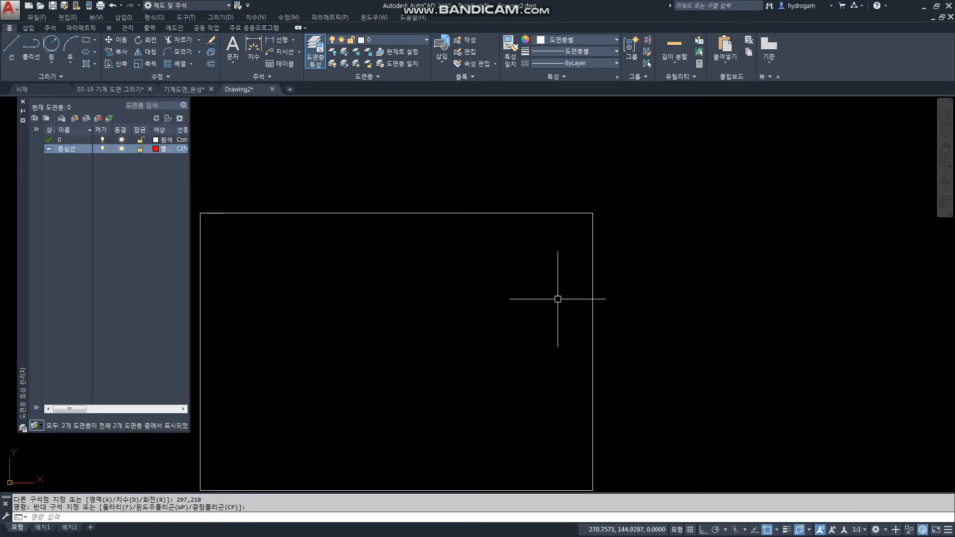
middle_click(510, 323)
middle_click(509, 322)
middle_click(510, 322)
middle_click(509, 323)
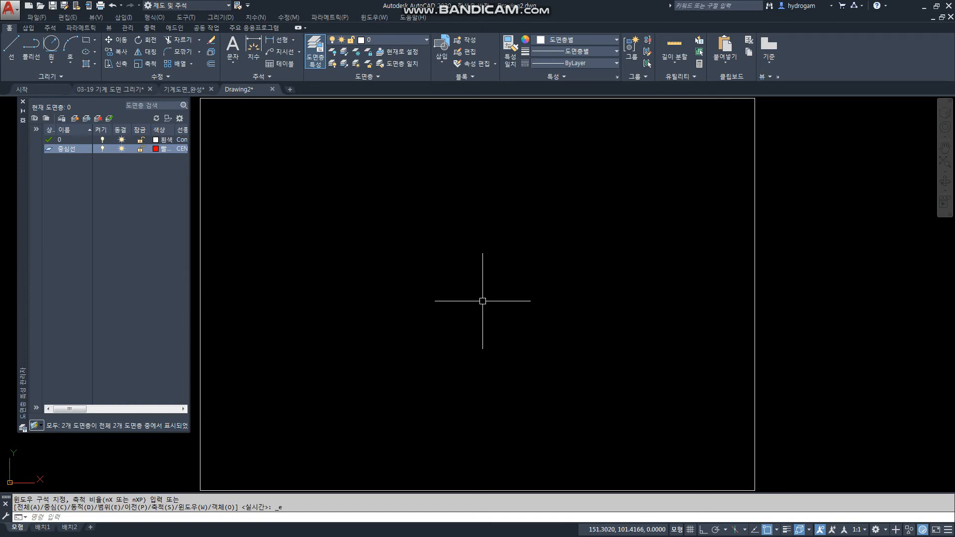
Make 중심선 the current layer.
click(38, 118)
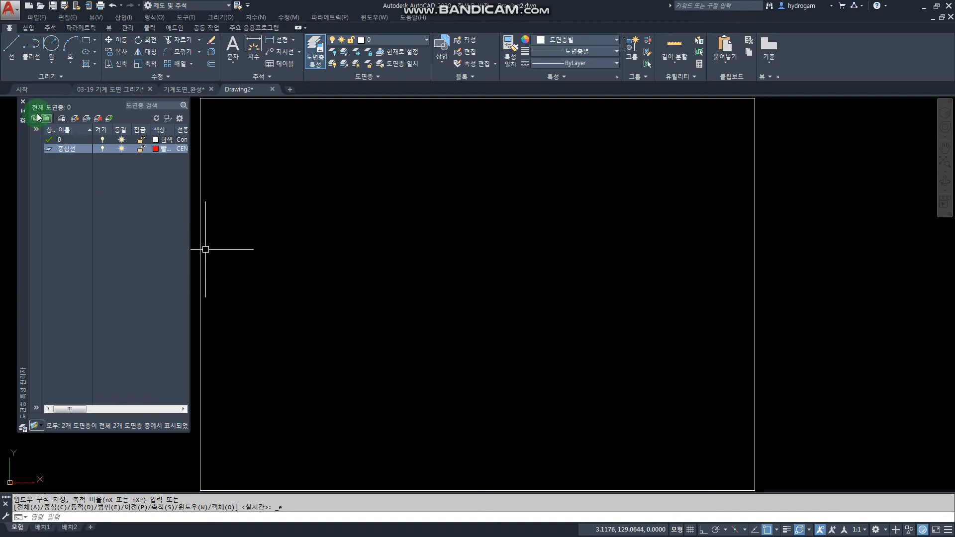
click(155, 170)
click(44, 152)
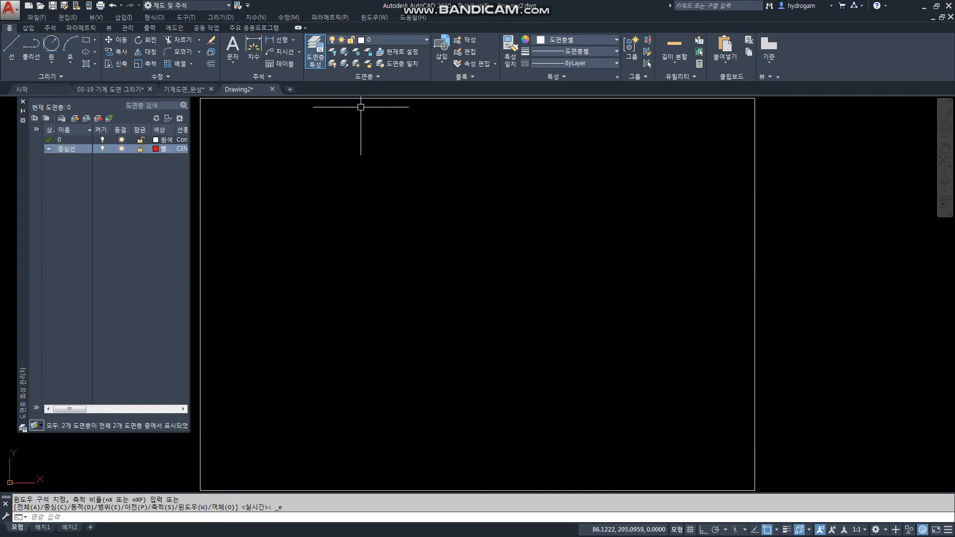
click(380, 43)
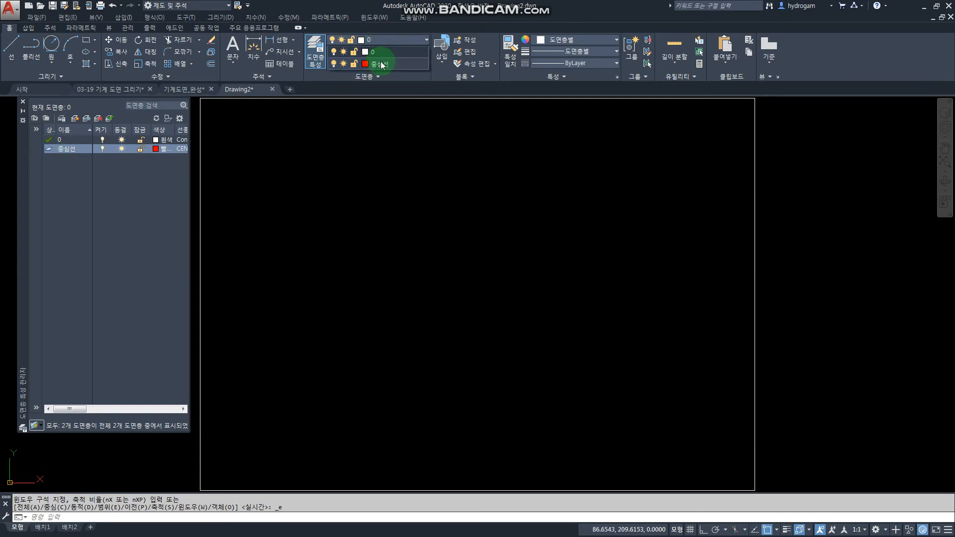
click(382, 65)
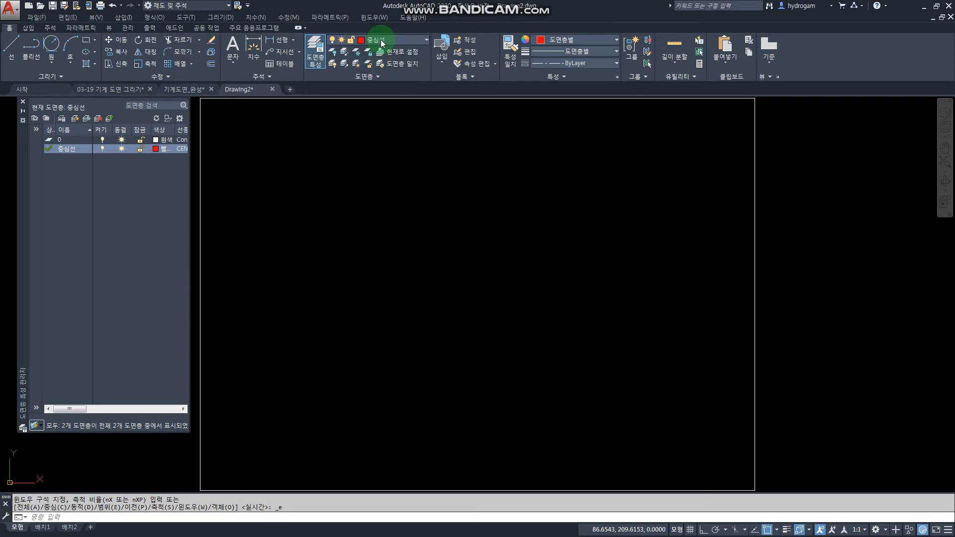
click(380, 40)
click(385, 51)
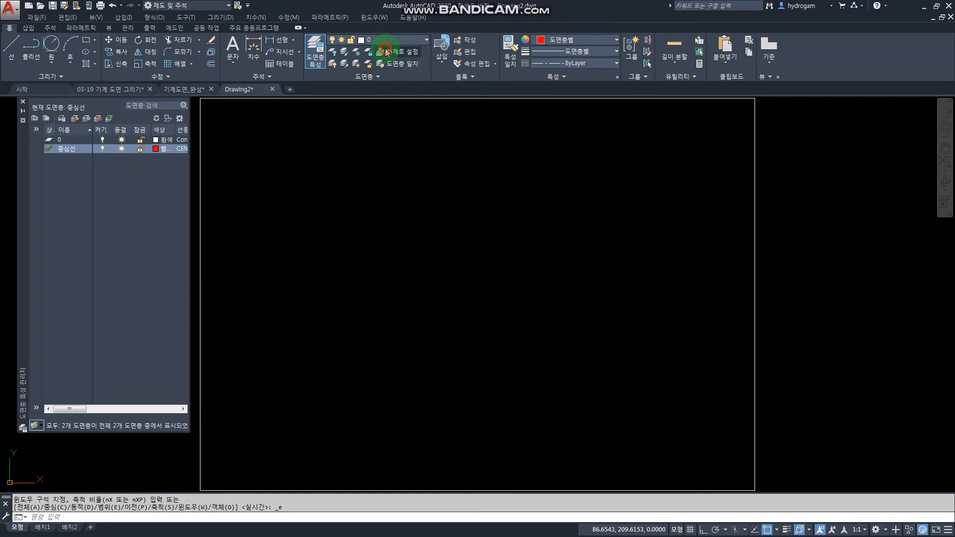
click(64, 175)
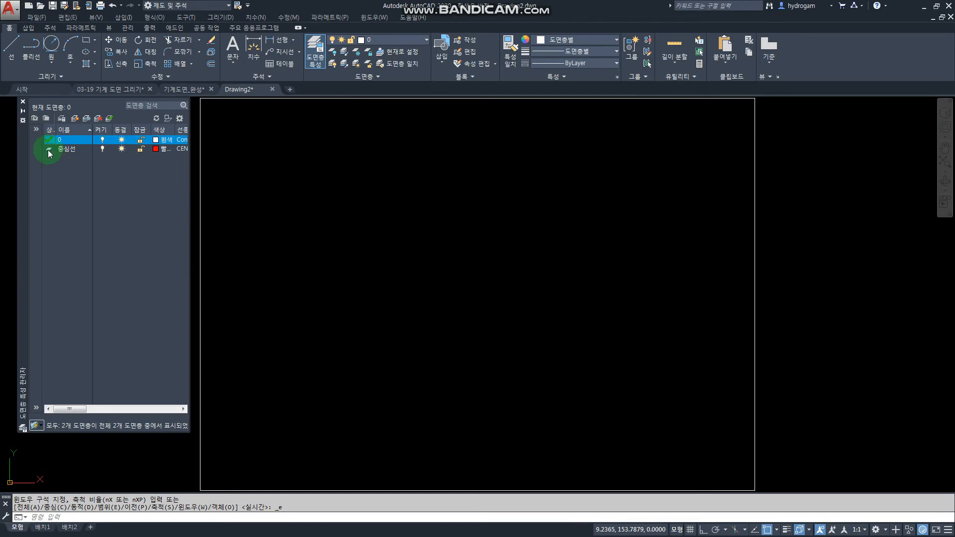
click(49, 150)
click(50, 152)
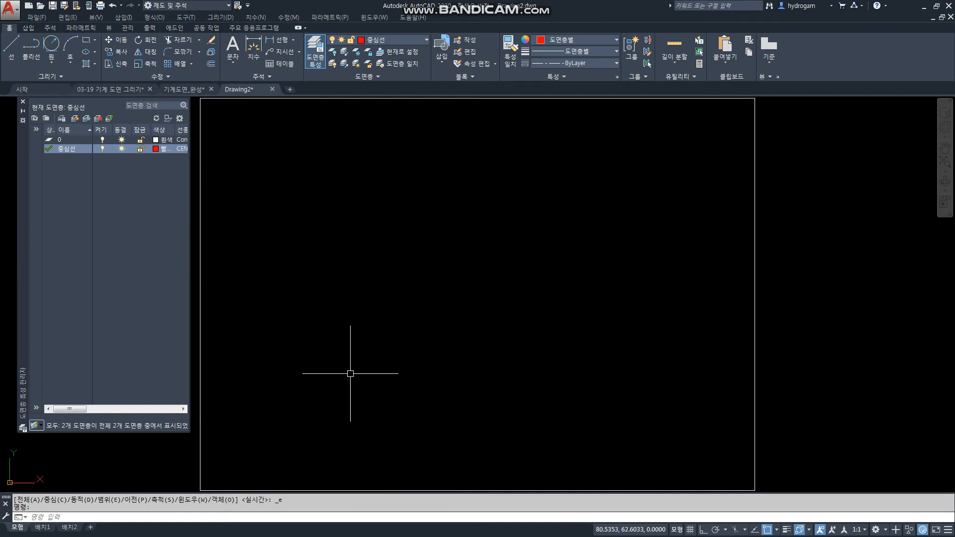
Turn Ortho on and draw a horizontal centerline across the middle of the sheet border.
click(10, 49)
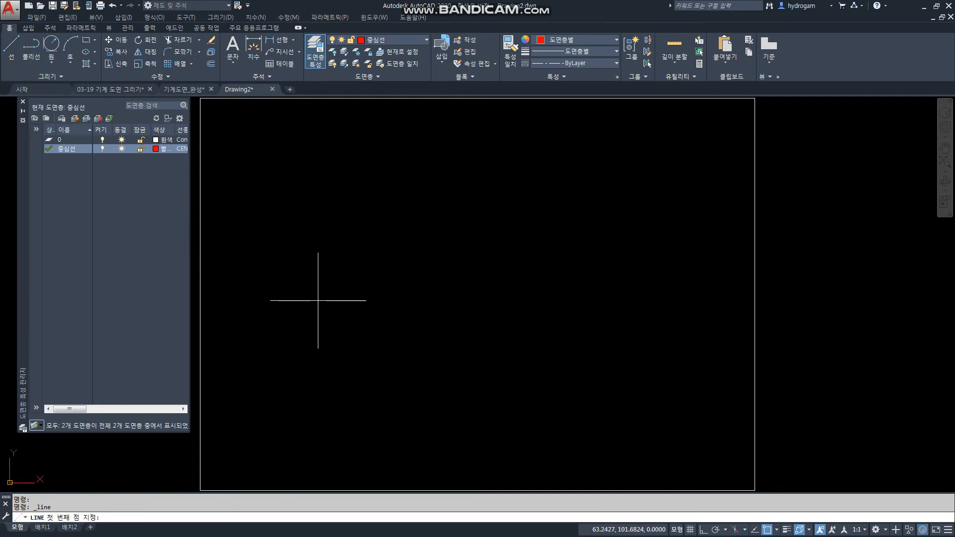
click(318, 298)
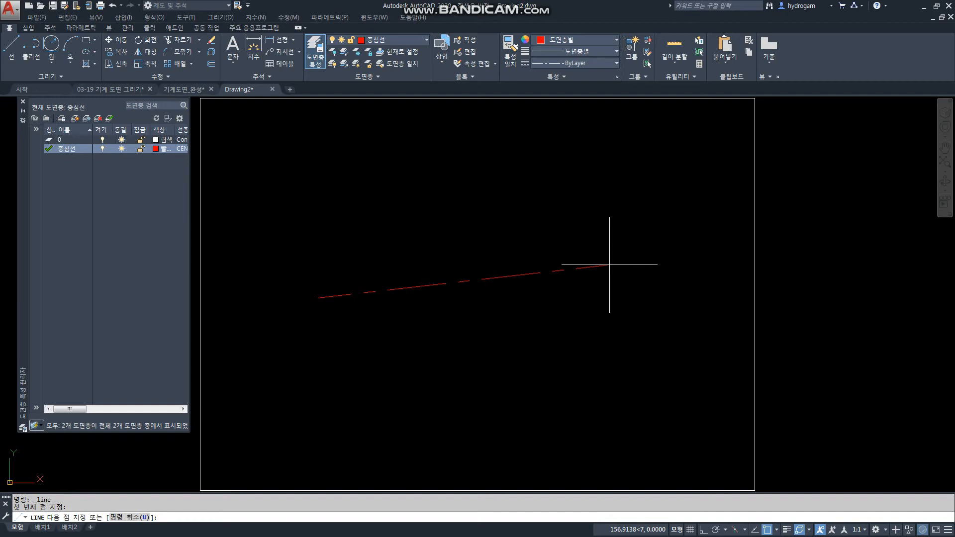
key(F8)
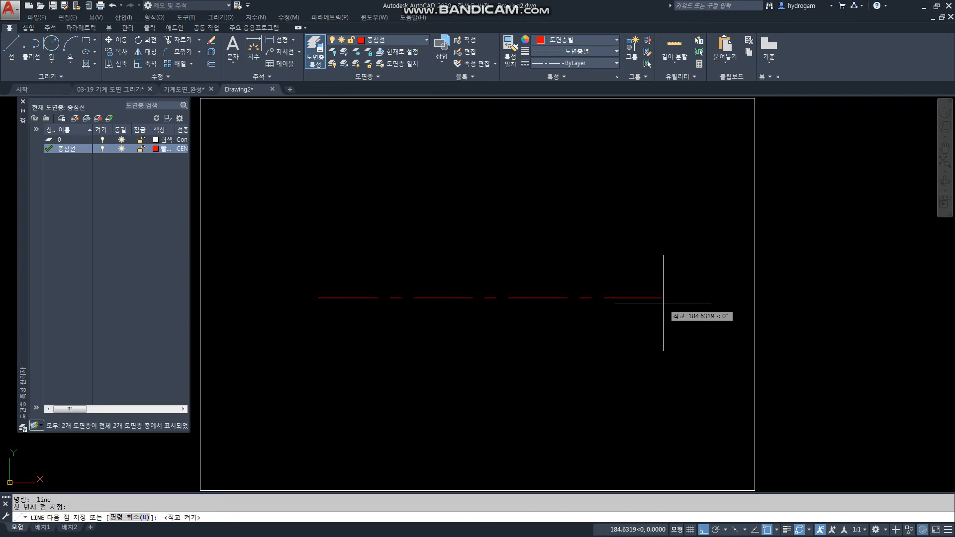
click(628, 301)
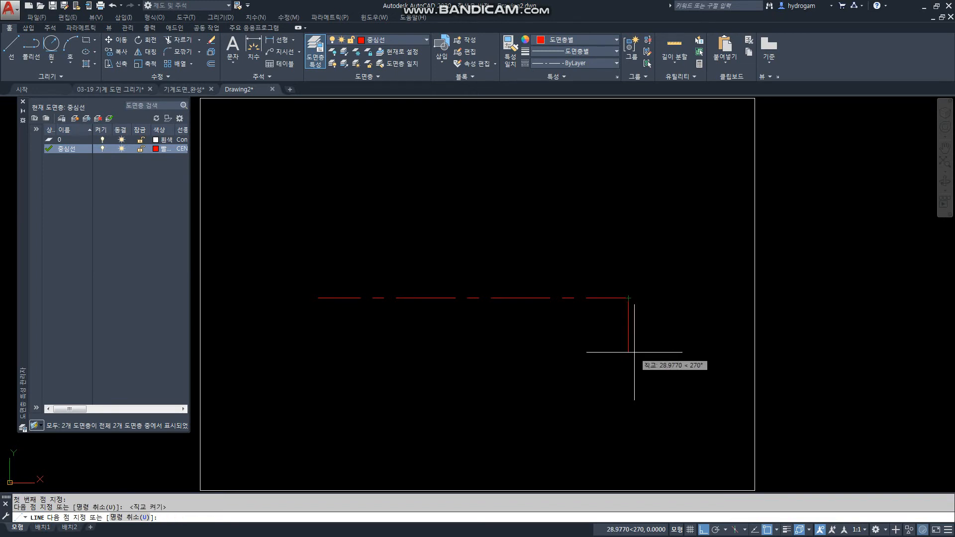
key(Return)
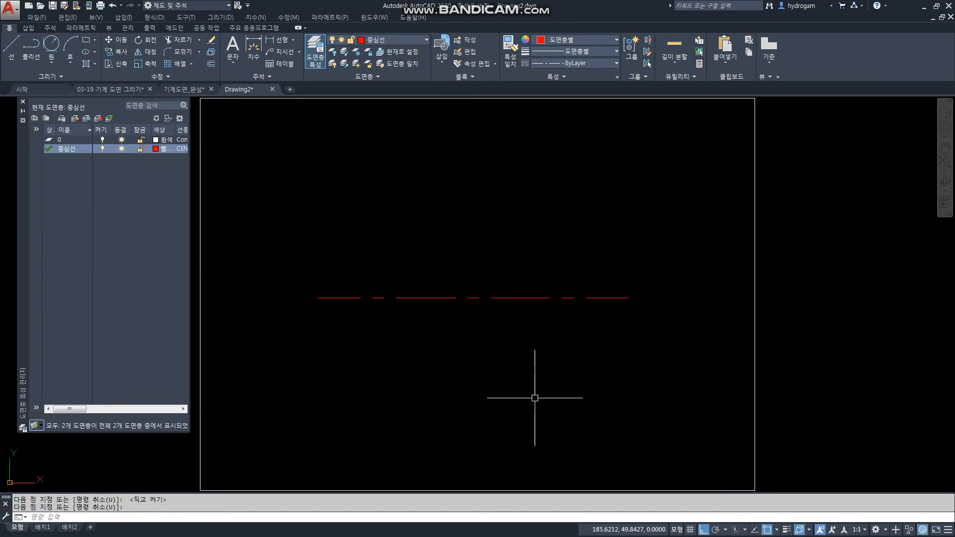
Draw a vertical centerline that crosses the horizontal centerline near its midpoint.
key(Return)
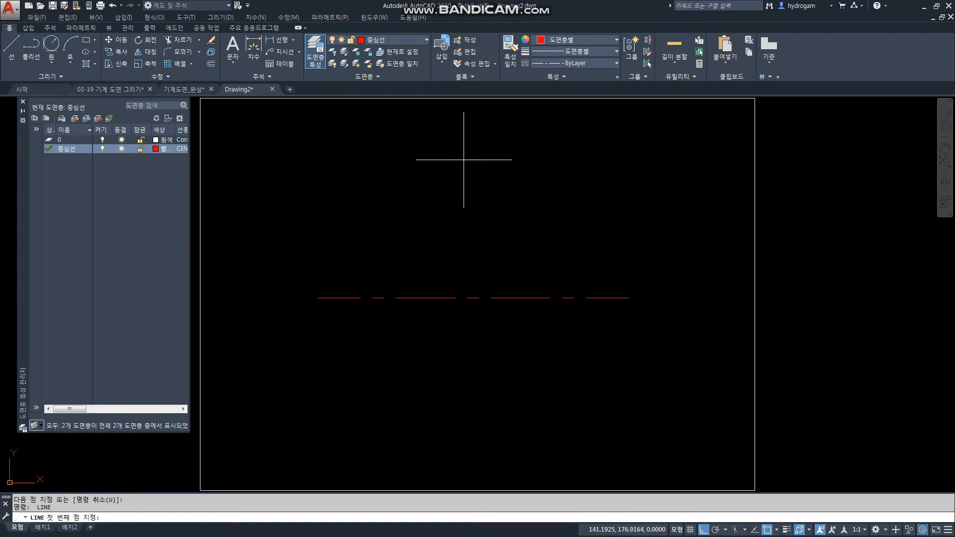
click(463, 160)
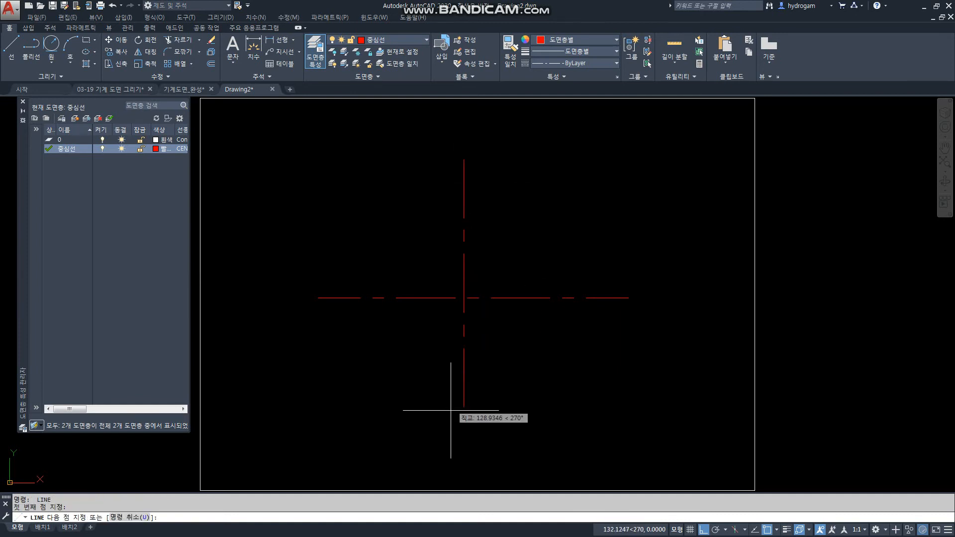
click(455, 430)
key(Return)
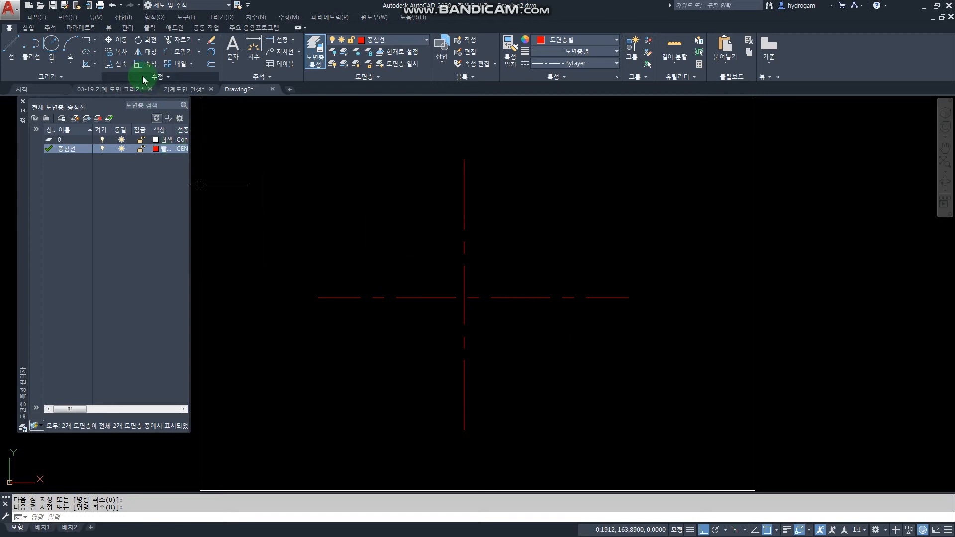
Offset the vertical centerline by 70 to both its left and right sides.
click(211, 65)
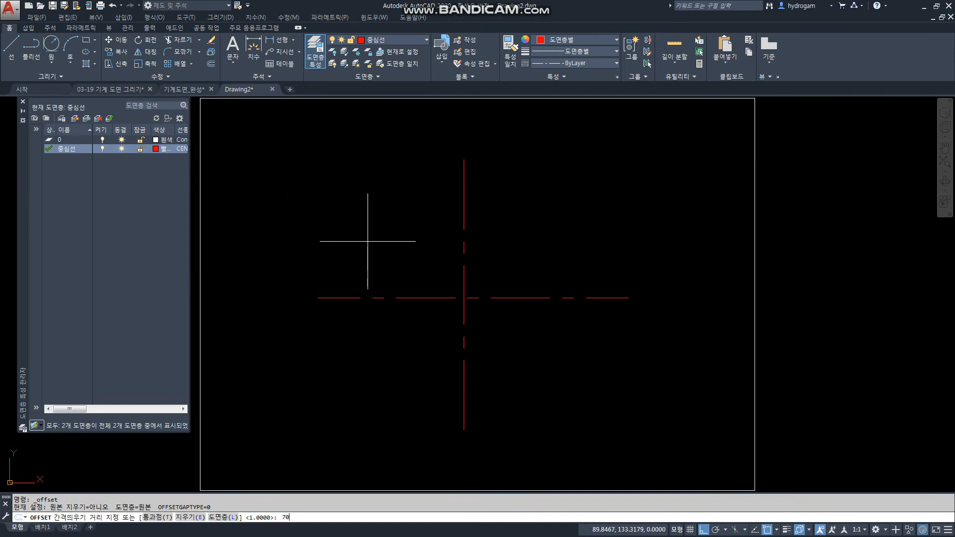
key(Return)
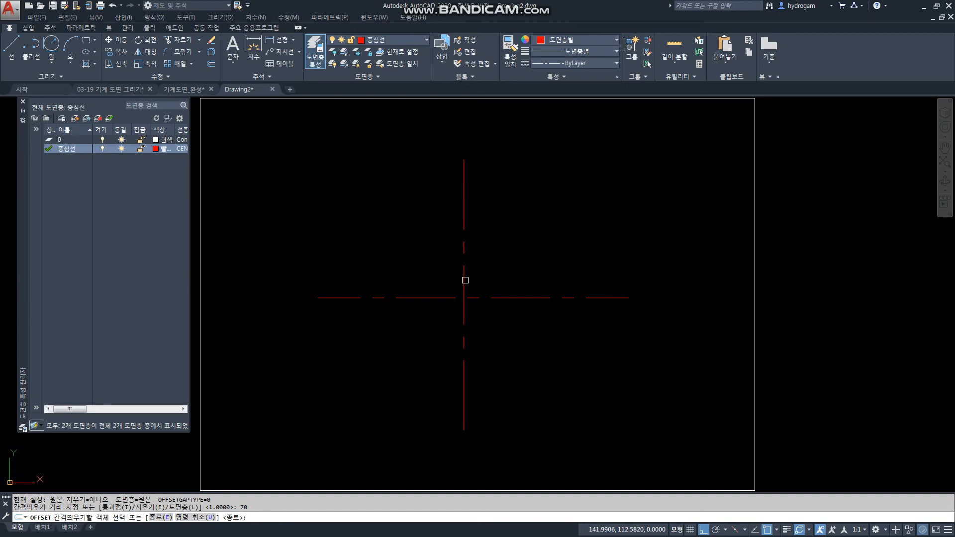
click(464, 279)
click(364, 272)
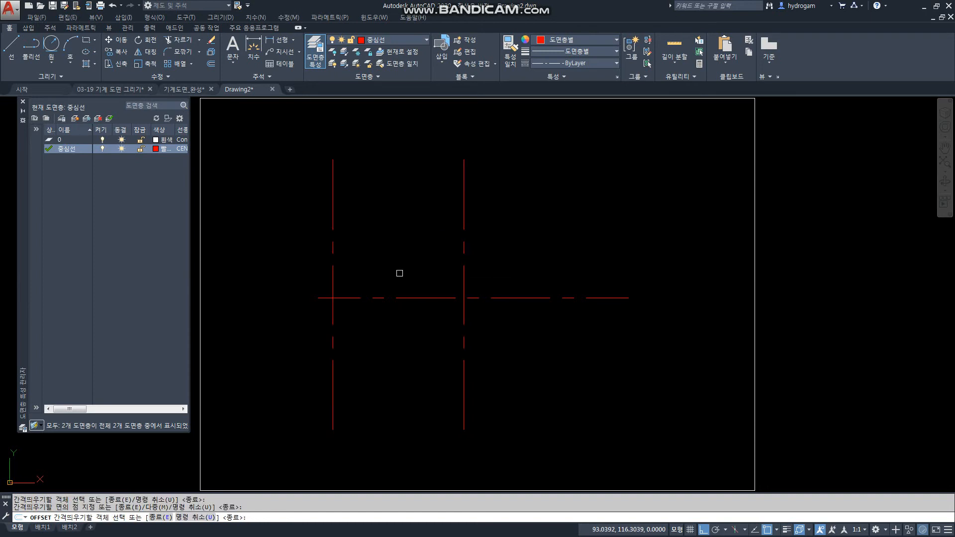
click(463, 280)
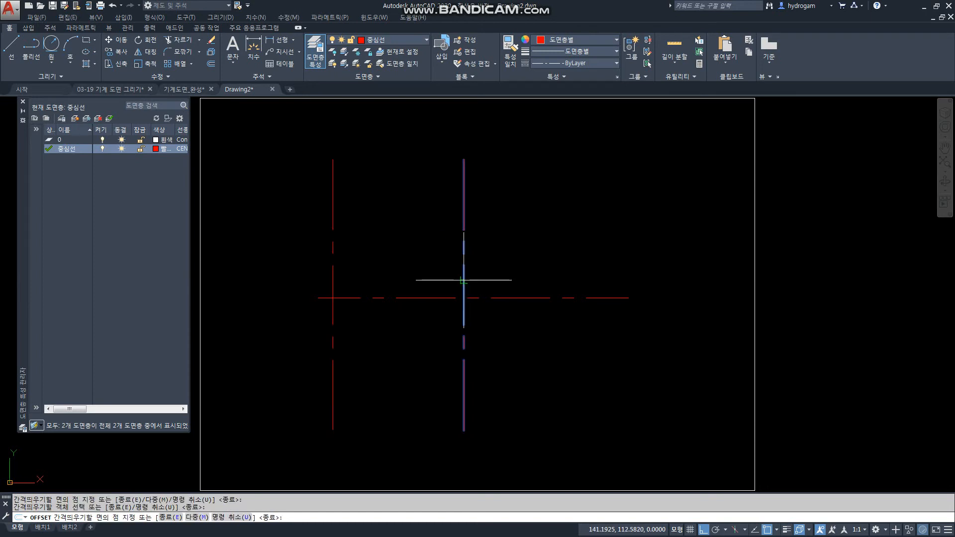
click(557, 277)
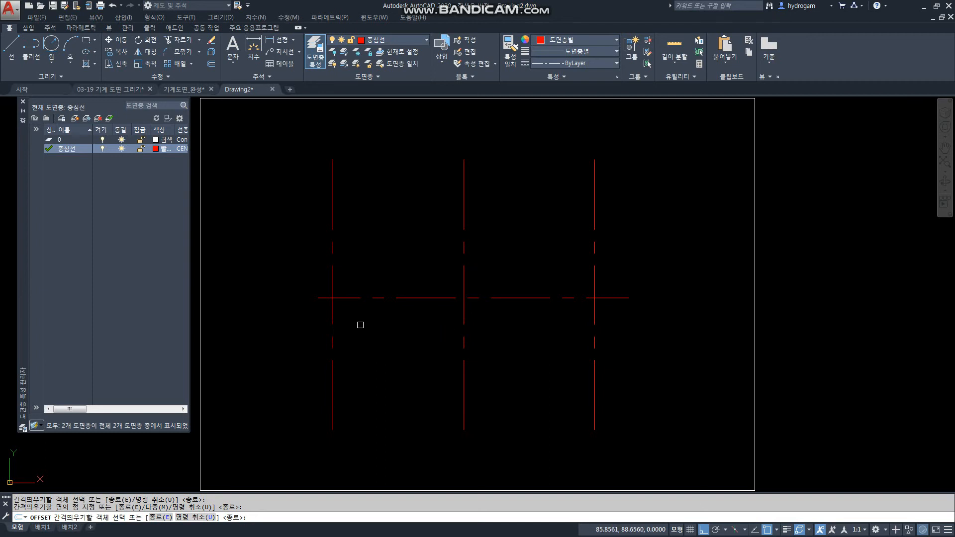
key(Return)
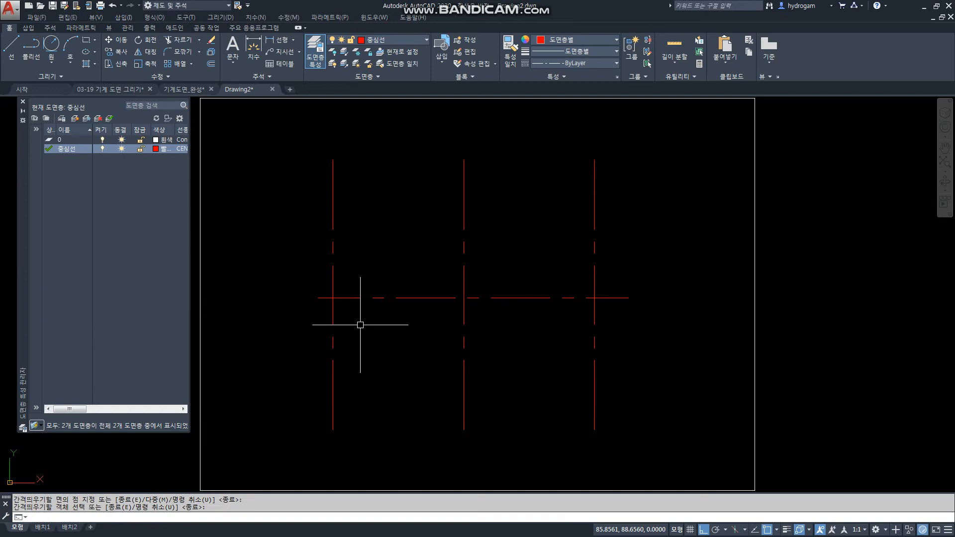
key(Return)
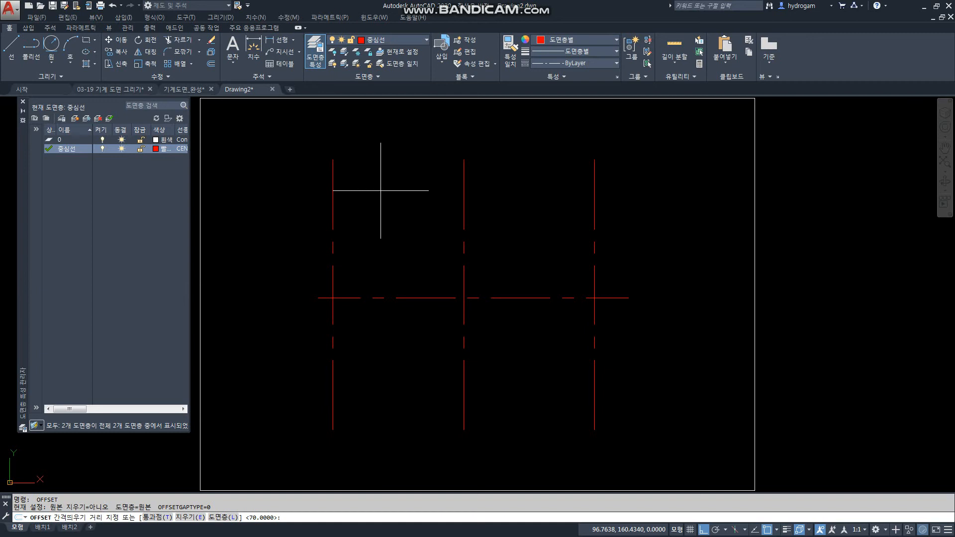
key(Return)
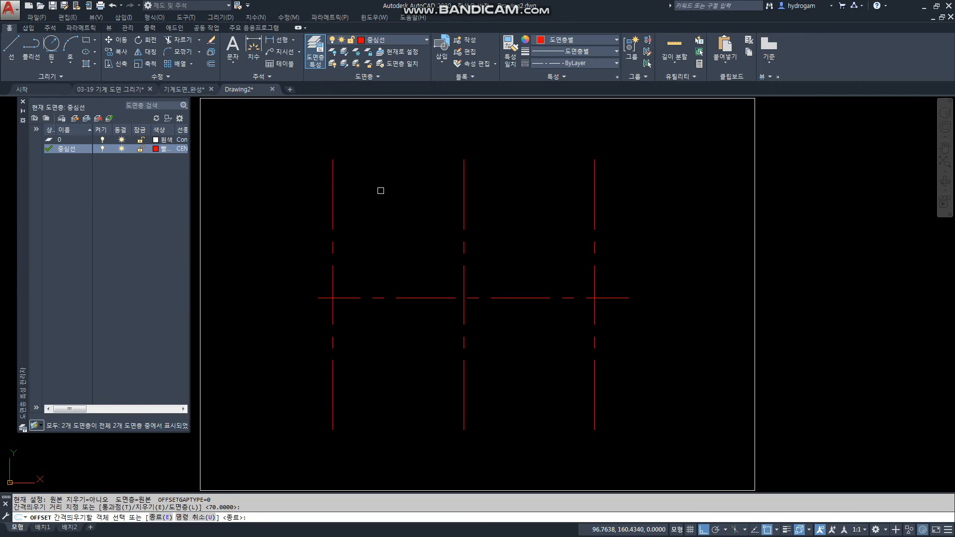
key(Return)
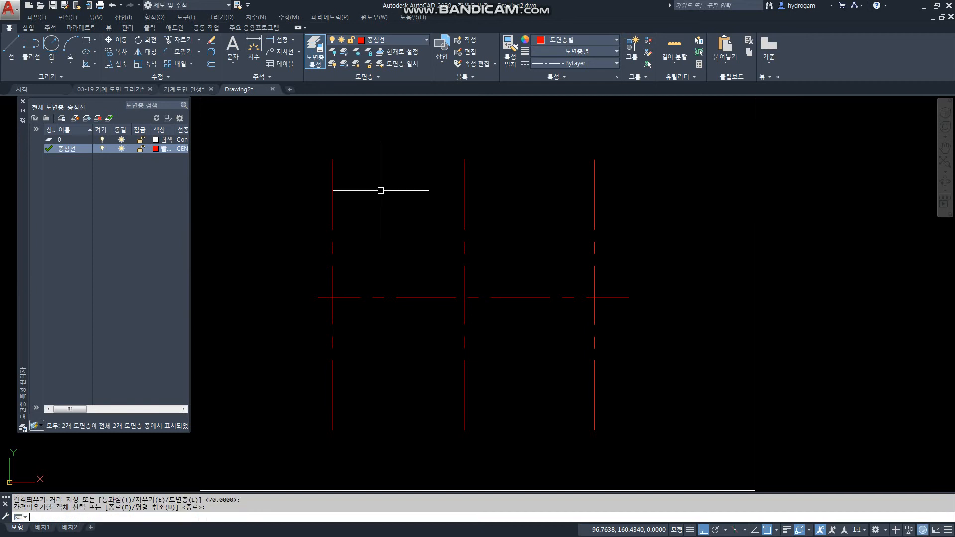
Offset the horizontal centerline by 12 both above and below it.
key(Return)
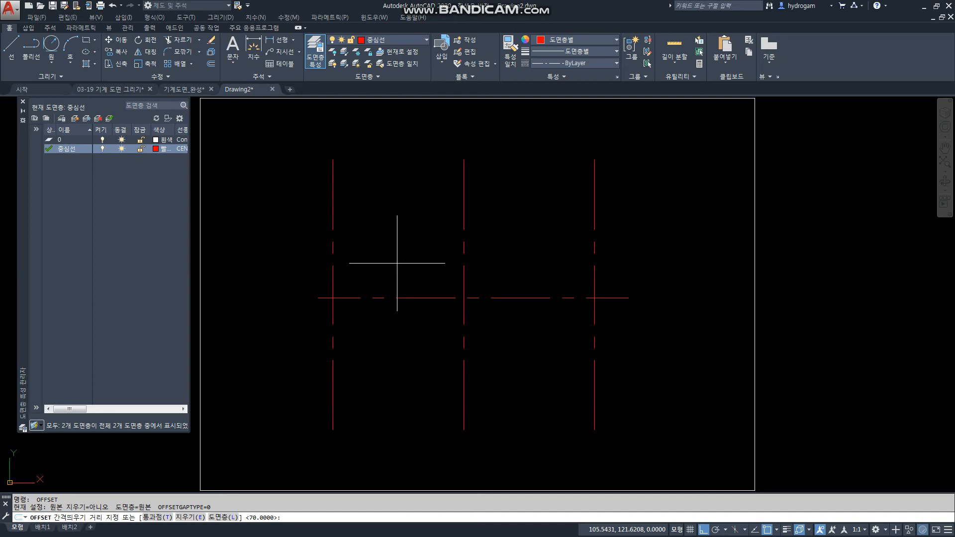
text(2)
key(Return)
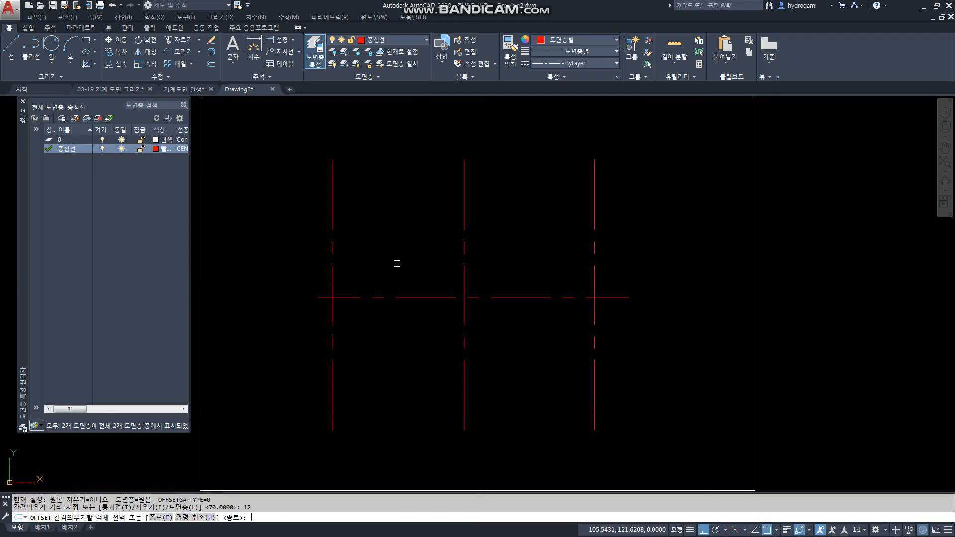
click(431, 297)
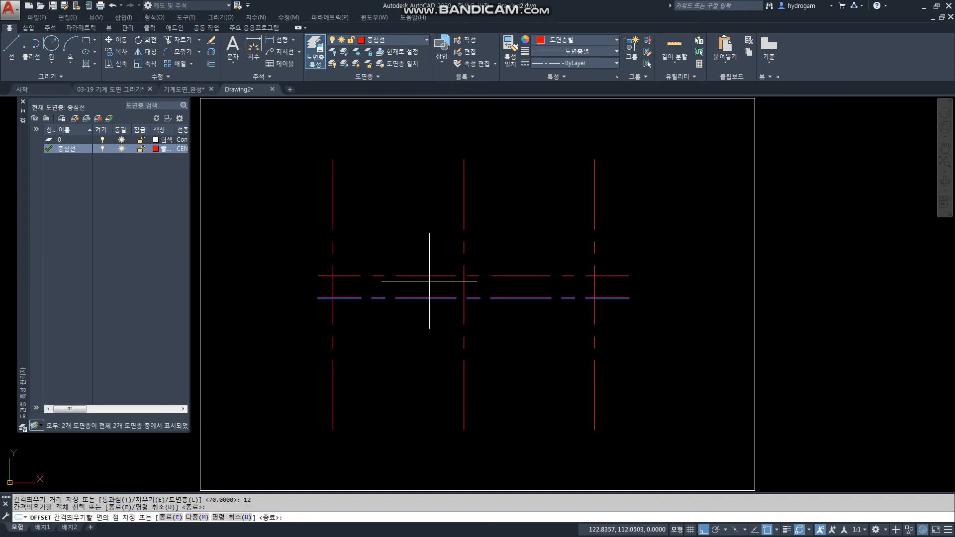
click(431, 272)
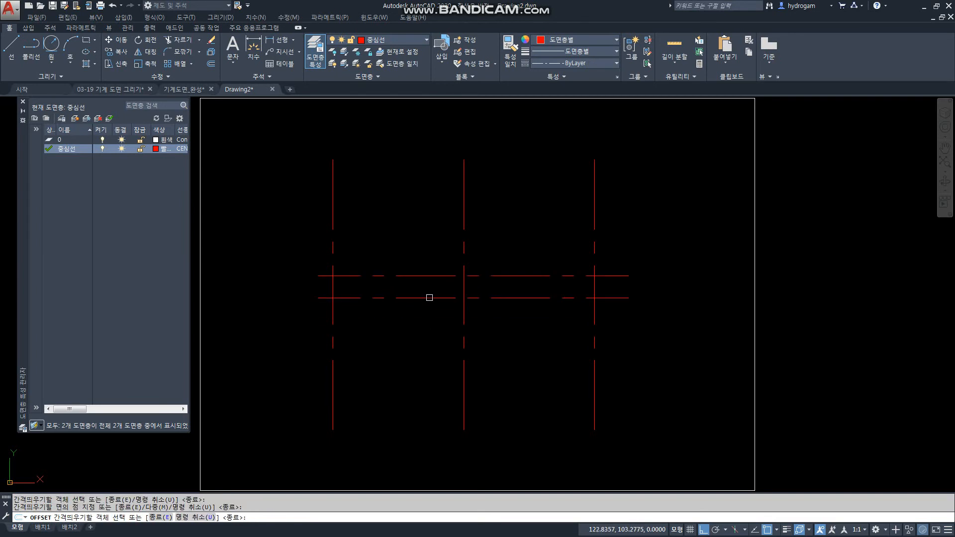
click(429, 297)
click(427, 321)
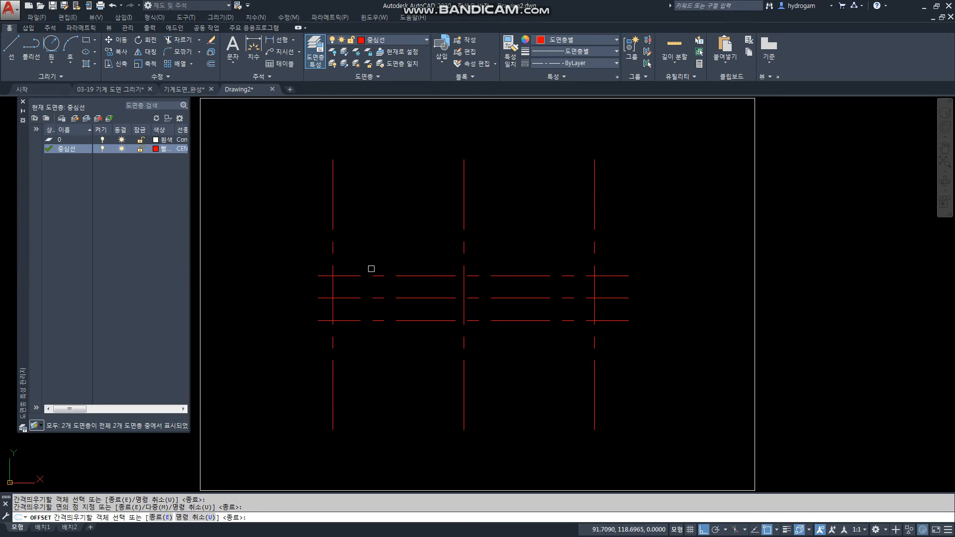
key(Escape)
key(Escape)
key(Escape)
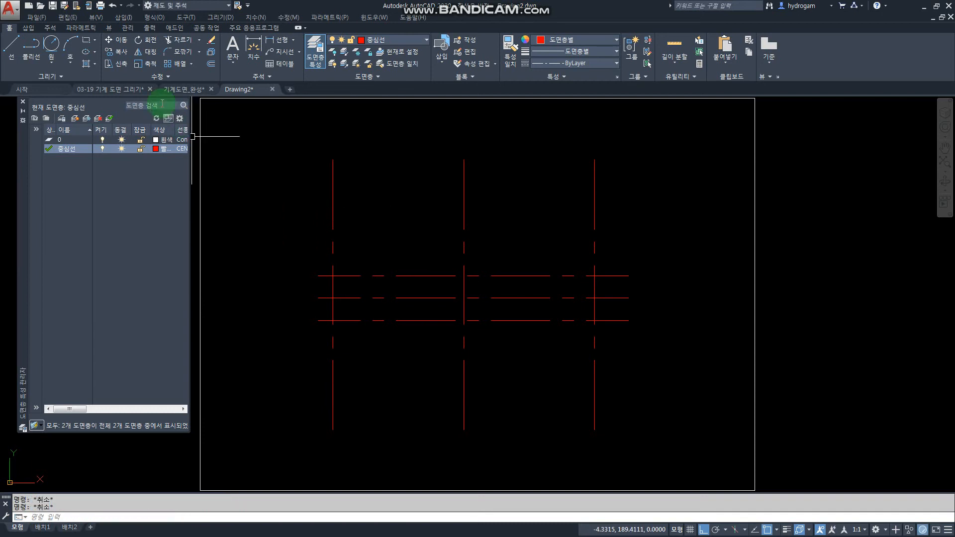
Try to break off the right-hand part of the upper horizontal centerline between the left and middle vertical centerlines, and undo the break.
click(156, 77)
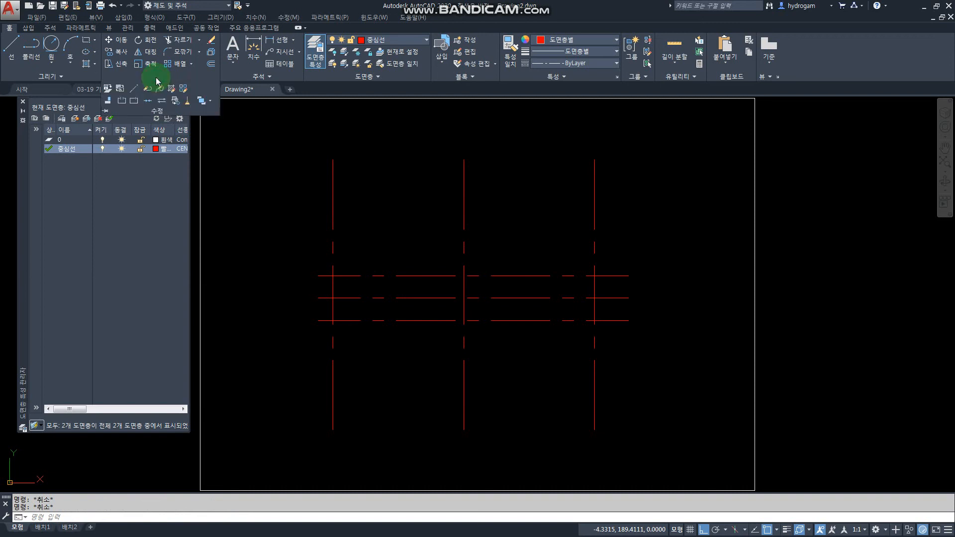
click(123, 101)
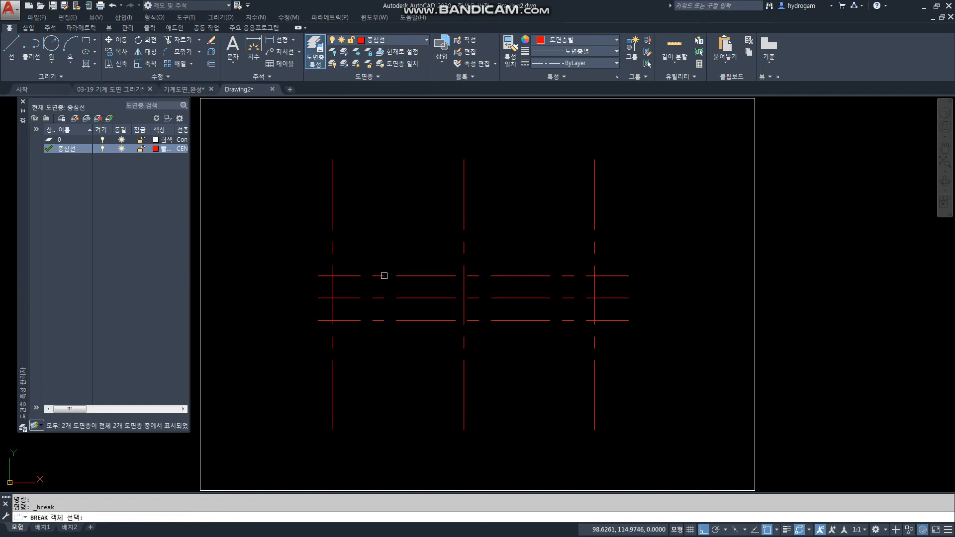
click(384, 276)
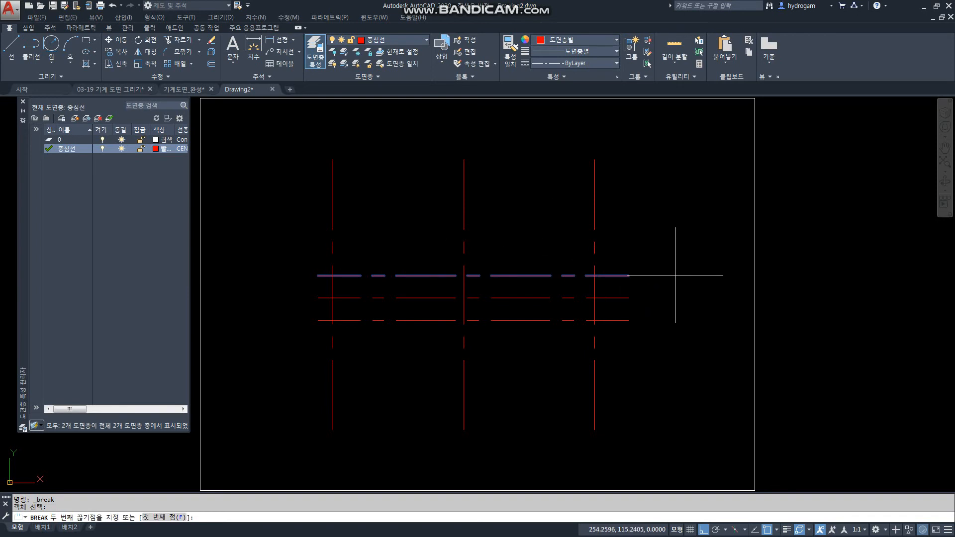
click(695, 273)
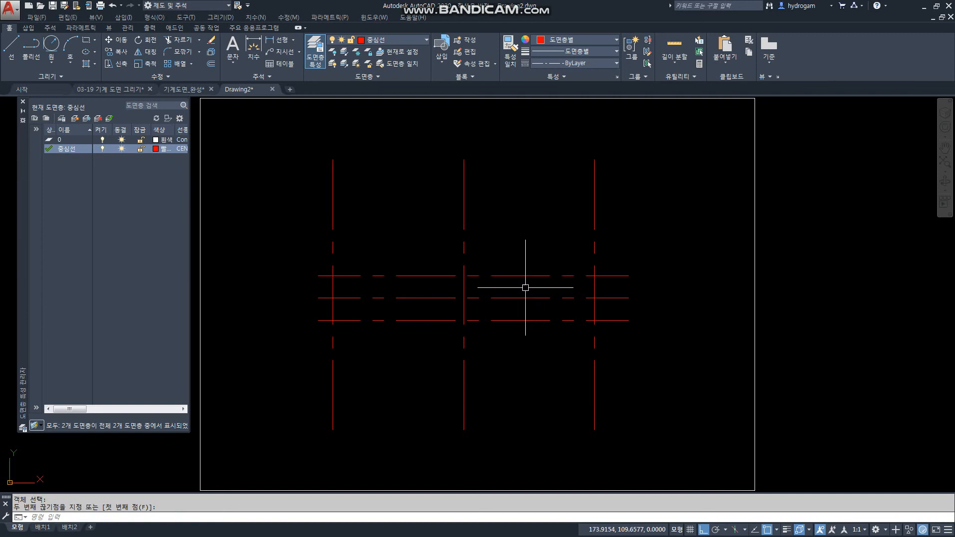
key(ctrl+z)
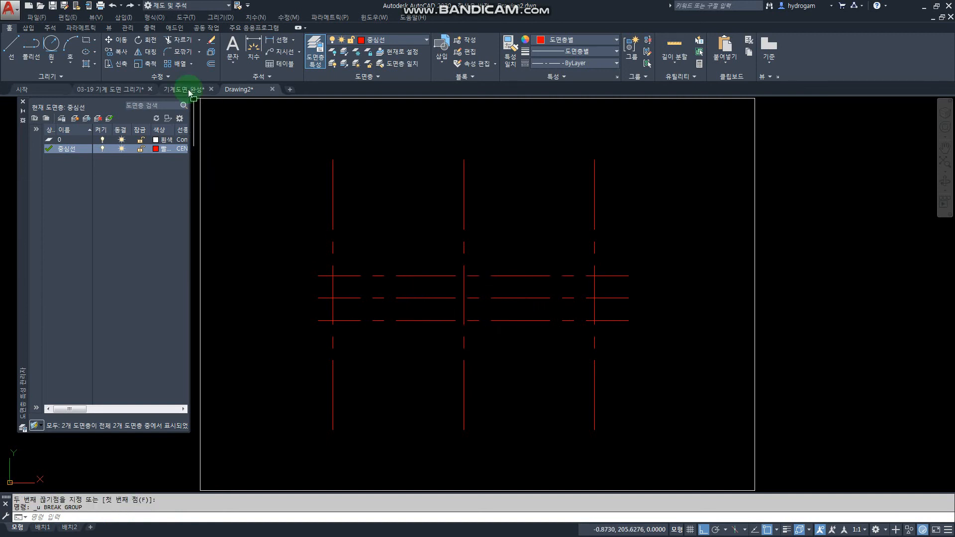
Break the upper horizontal centerline just right of the left vertical centerline, removing everything to the right so a short stub remains.
click(166, 77)
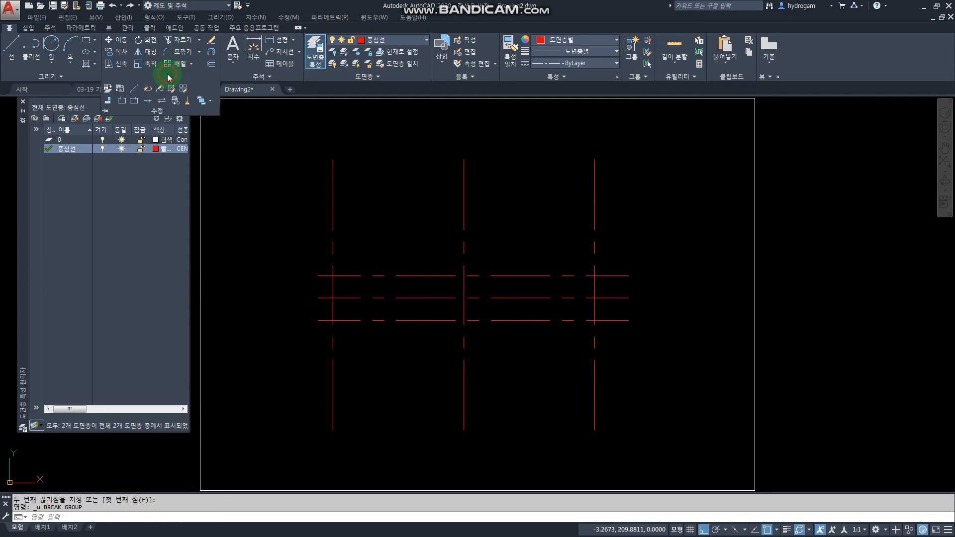
click(124, 101)
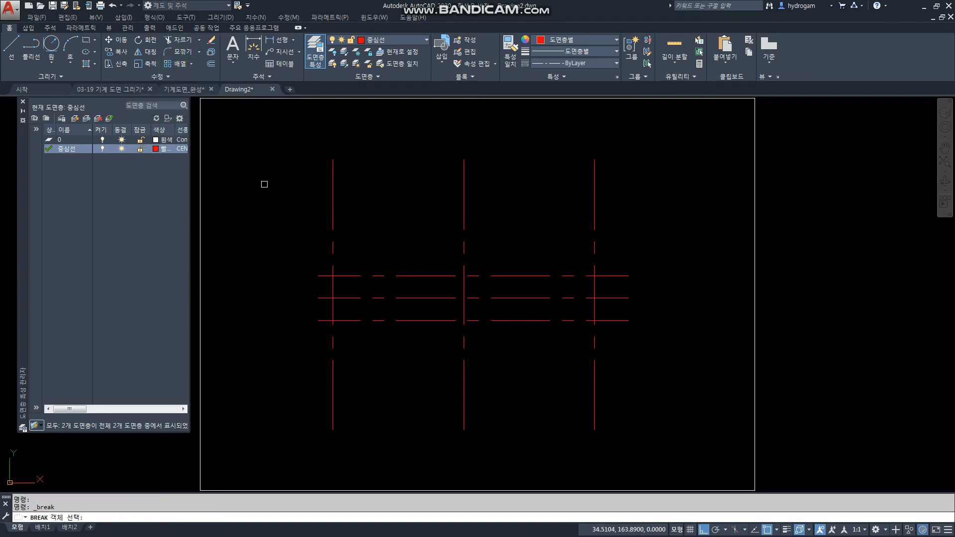
click(352, 276)
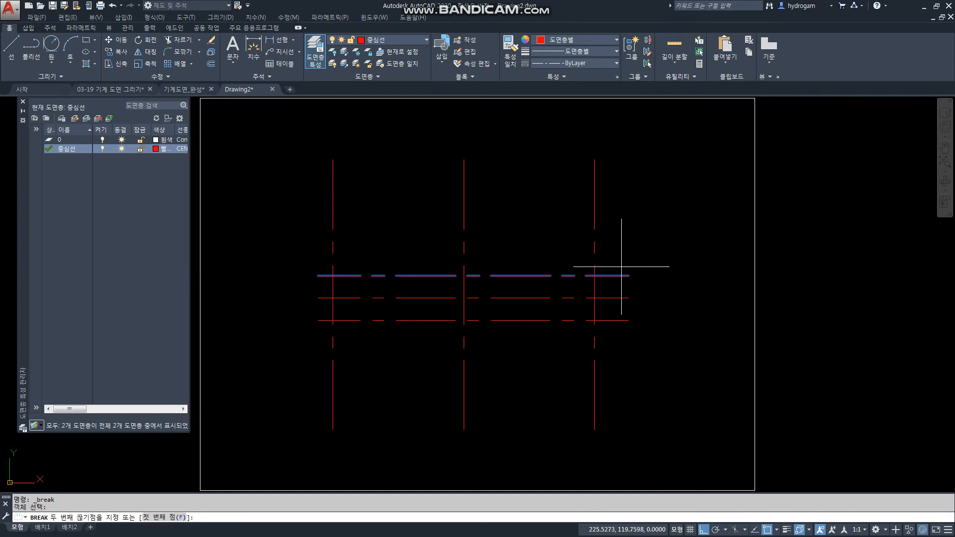
click(705, 276)
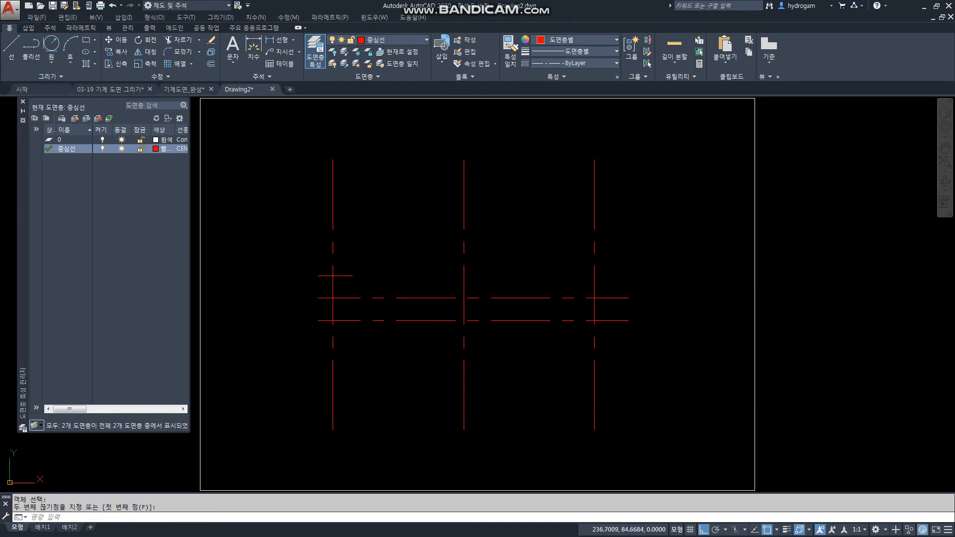
Break the lower horizontal centerline left of the right vertical centerline, removing everything to the left so a short stub remains.
key(space)
click(549, 320)
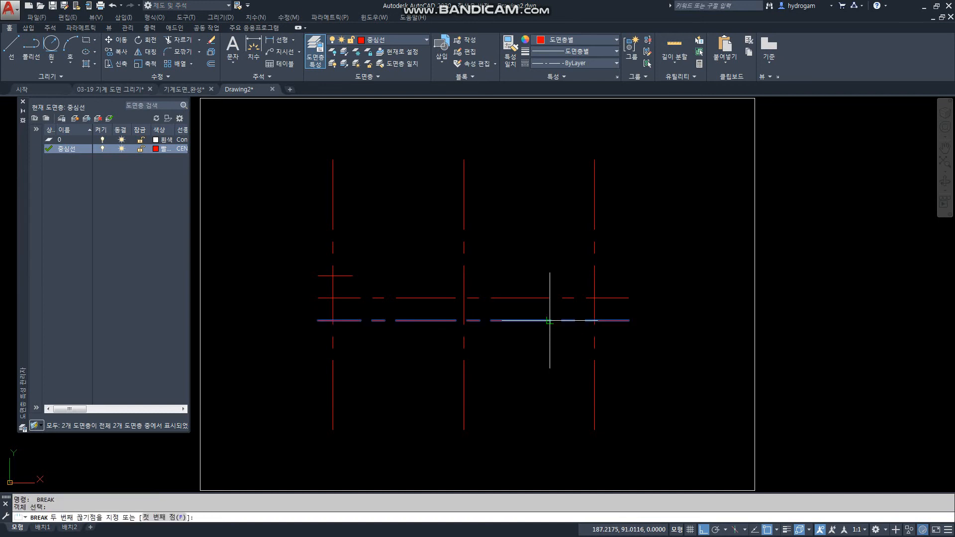
click(260, 319)
key(Escape)
key(Escape)
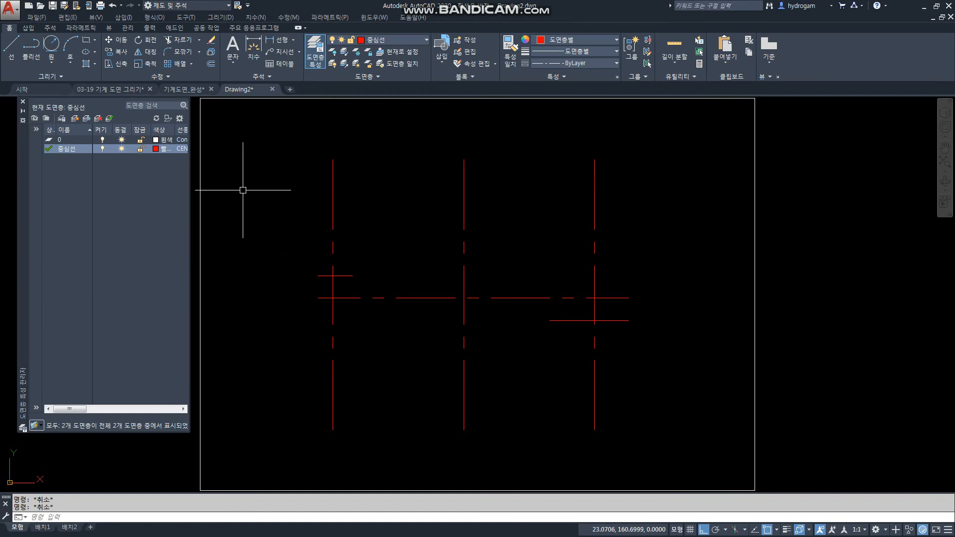
Make layer 0 the current layer.
click(410, 37)
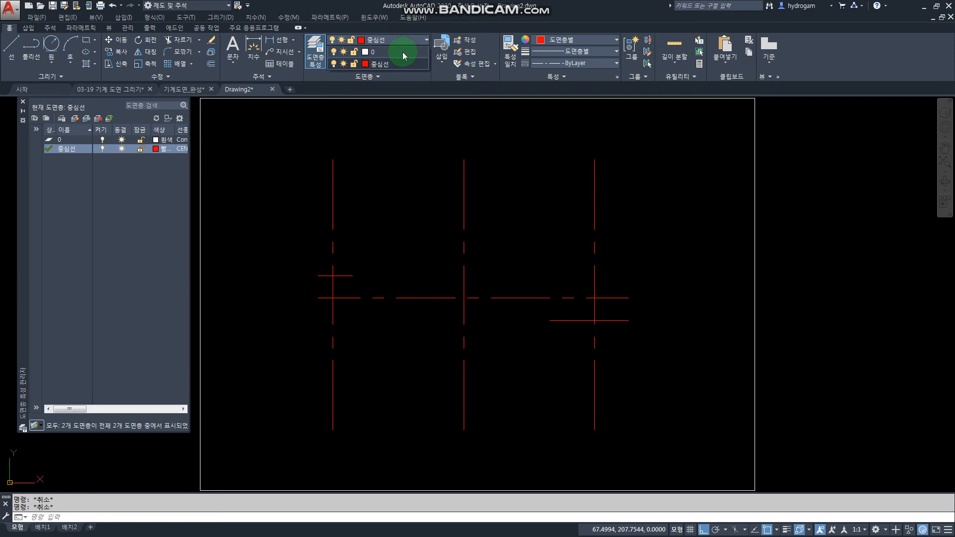
click(402, 52)
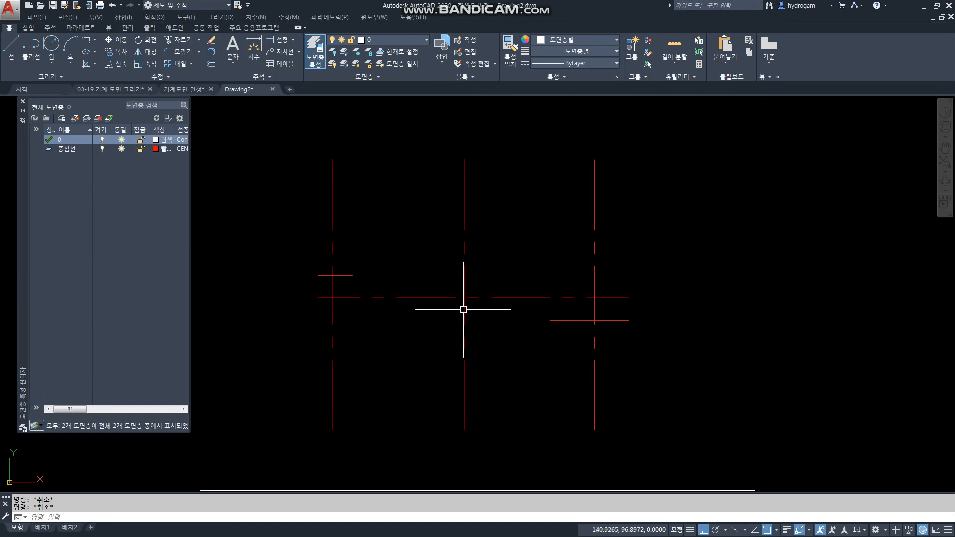
key(Return)
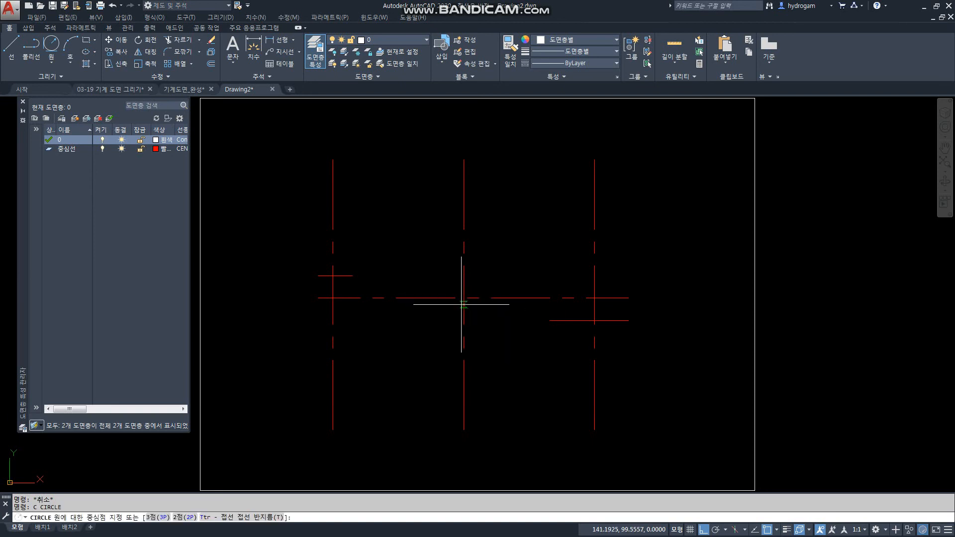
click(125, 104)
click(52, 44)
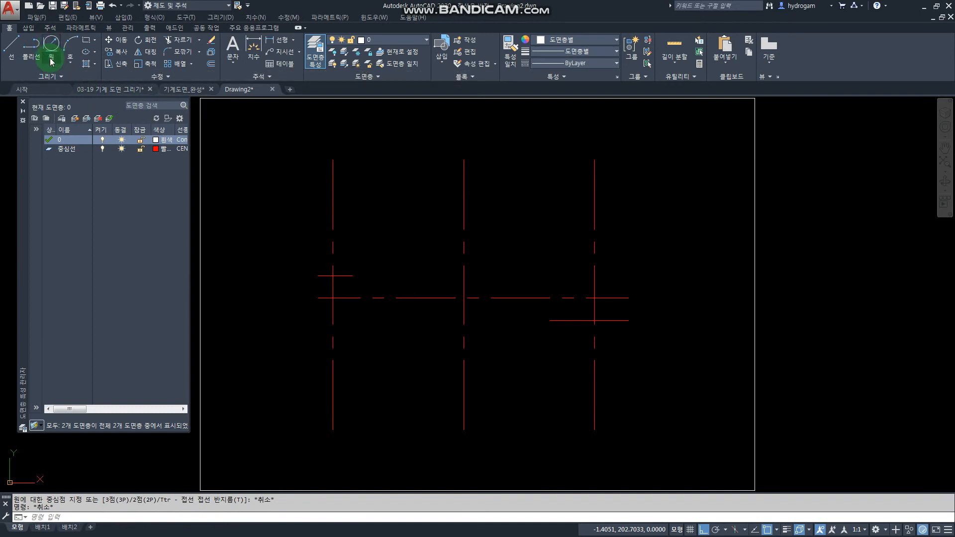
click(51, 61)
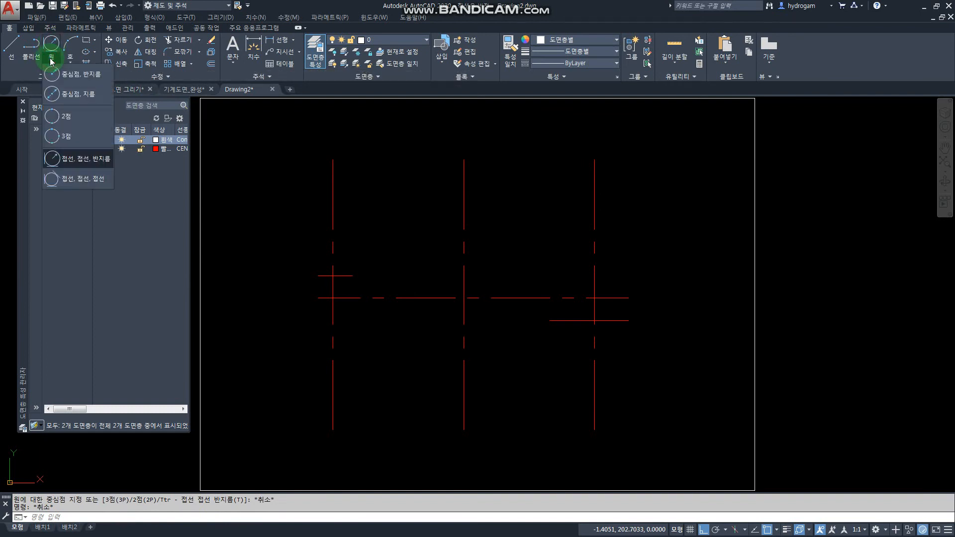
click(78, 73)
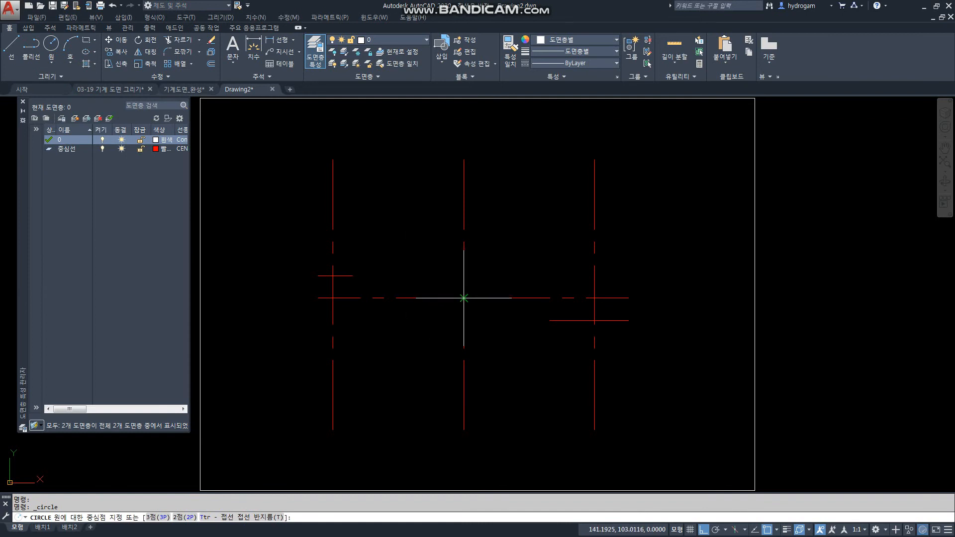
key(Escape)
key(Escape)
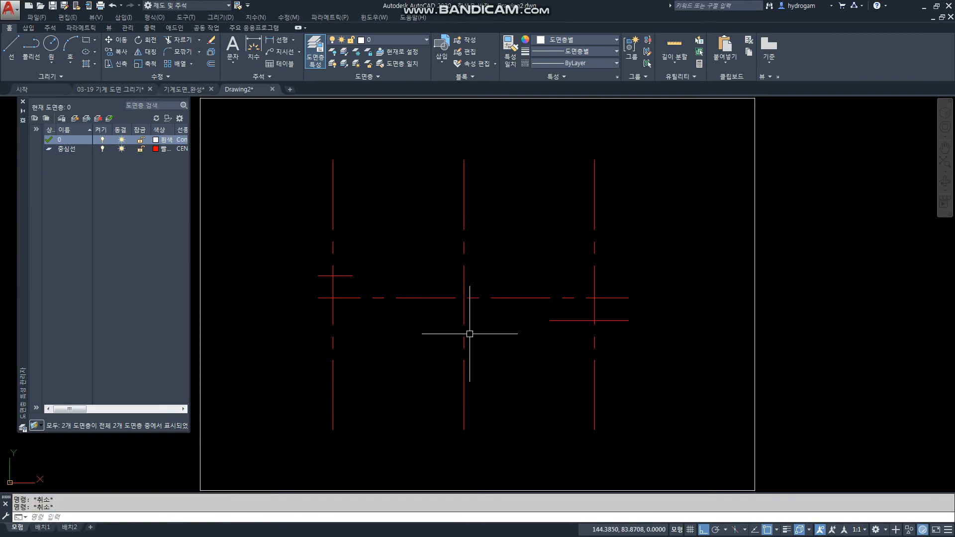
Review the temporary object snap overrides and check which running object snaps are enabled.
shift+right_click(415, 158)
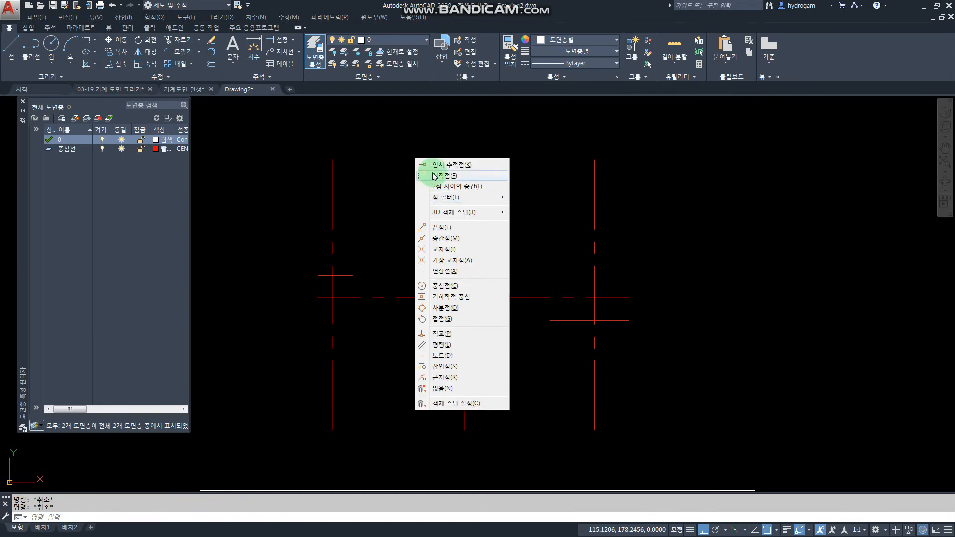
click(393, 147)
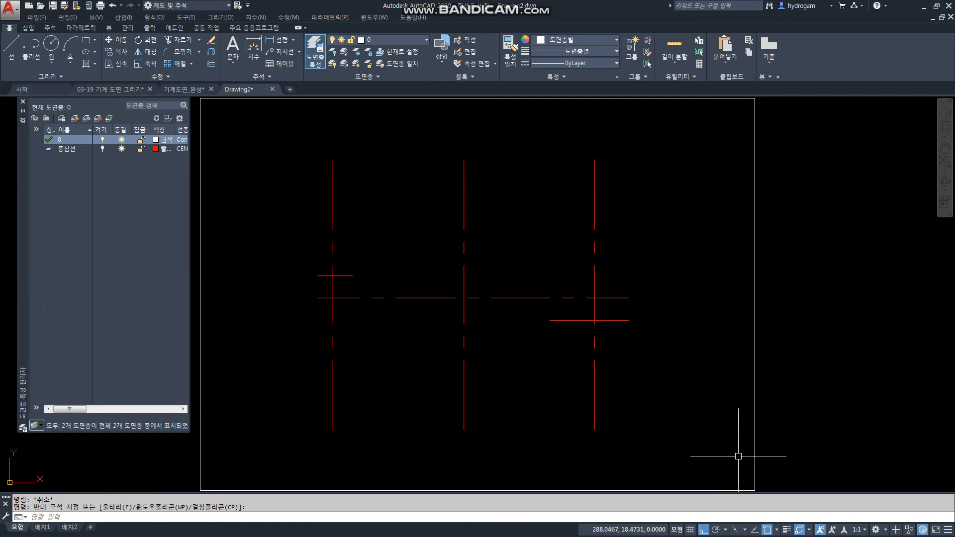
click(776, 530)
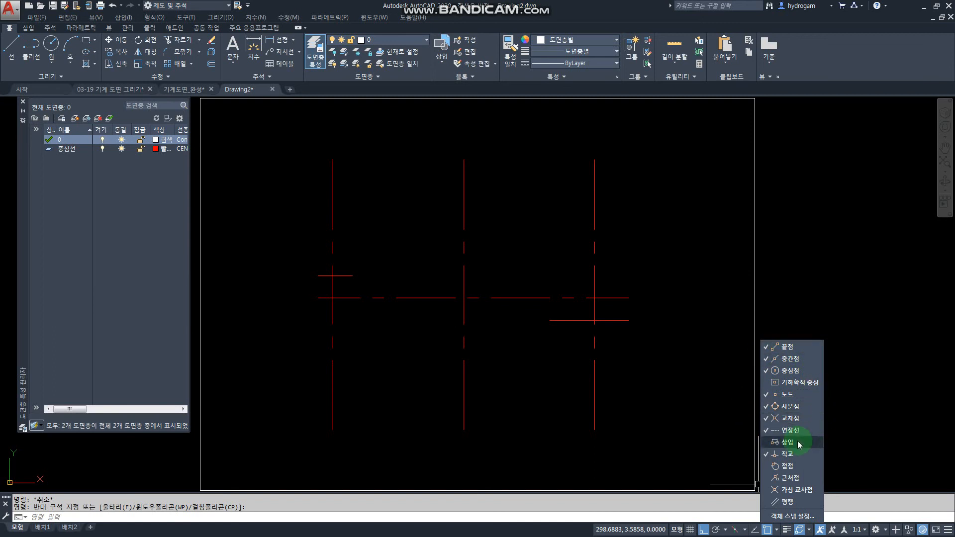
click(695, 423)
click(665, 369)
click(657, 356)
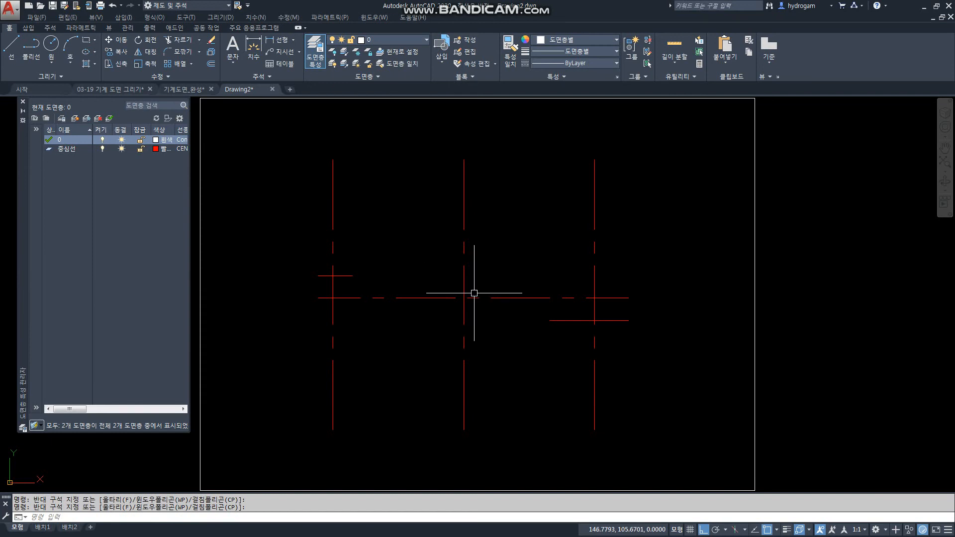
Draw a circle of radius 40 centred where the middle vertical centerline crosses the long horizontal centerline.
click(53, 58)
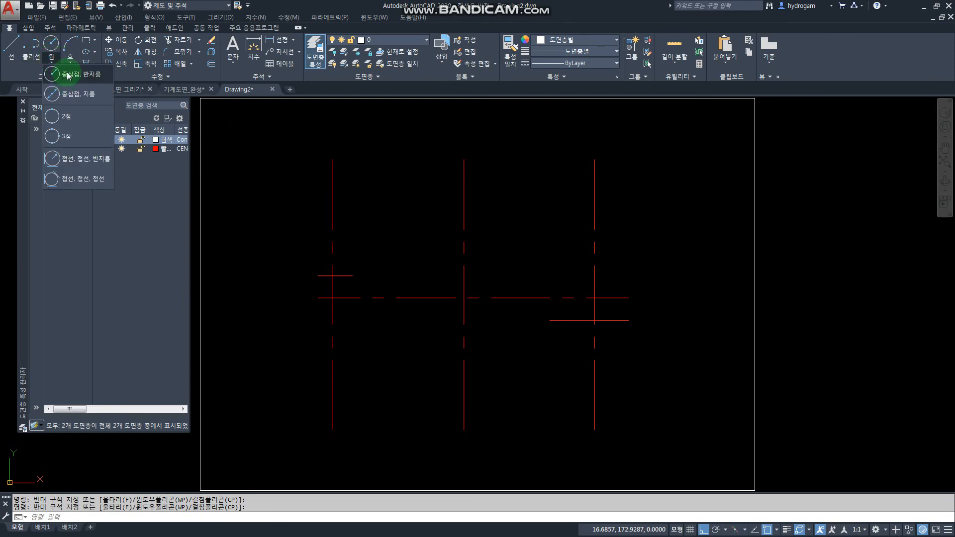
click(67, 75)
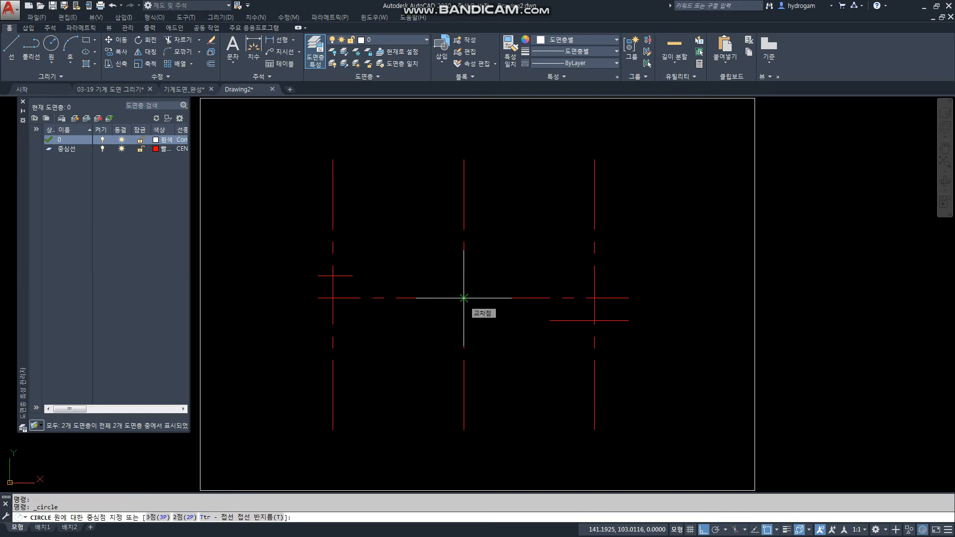
click(464, 297)
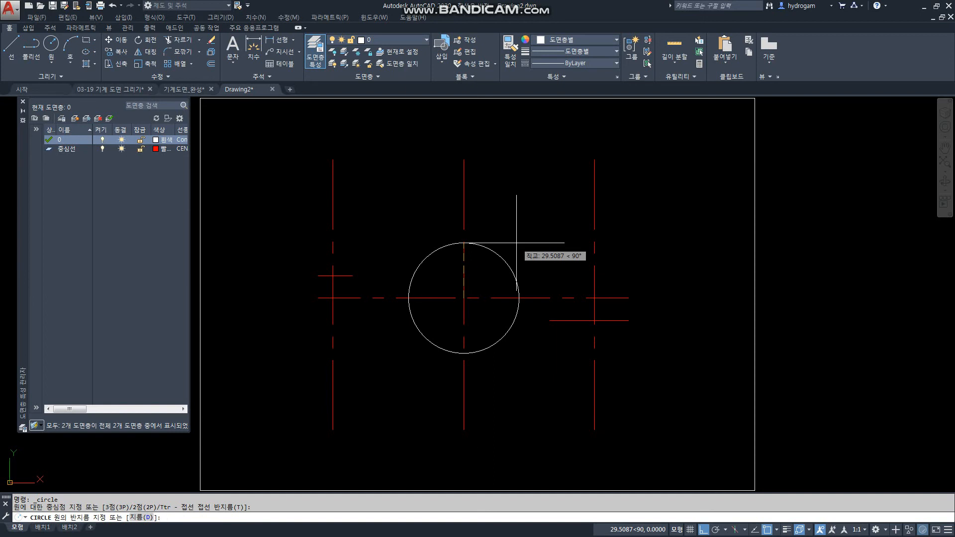
key(Return)
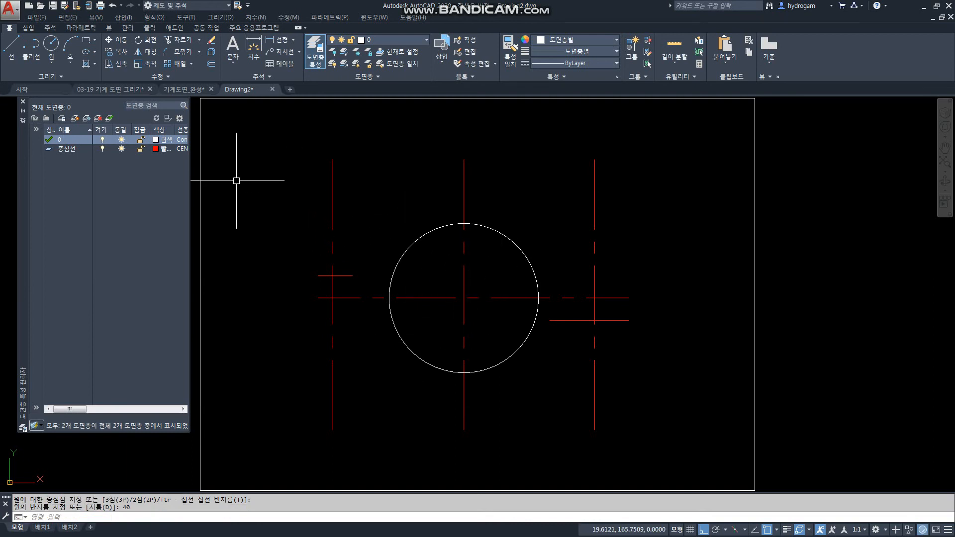
Offset the radius 40 circle inward by 20 to make a concentric inner circle.
click(207, 67)
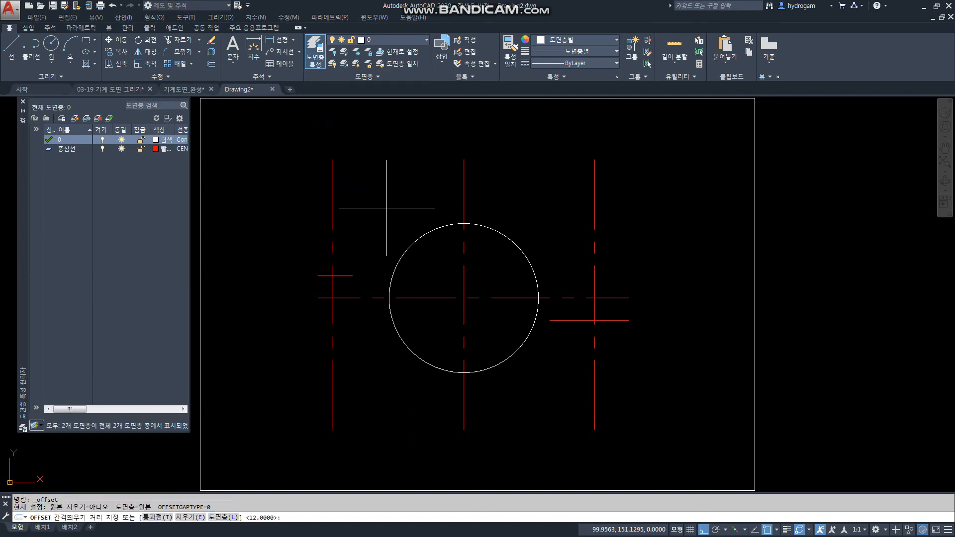
text(20)
key(Return)
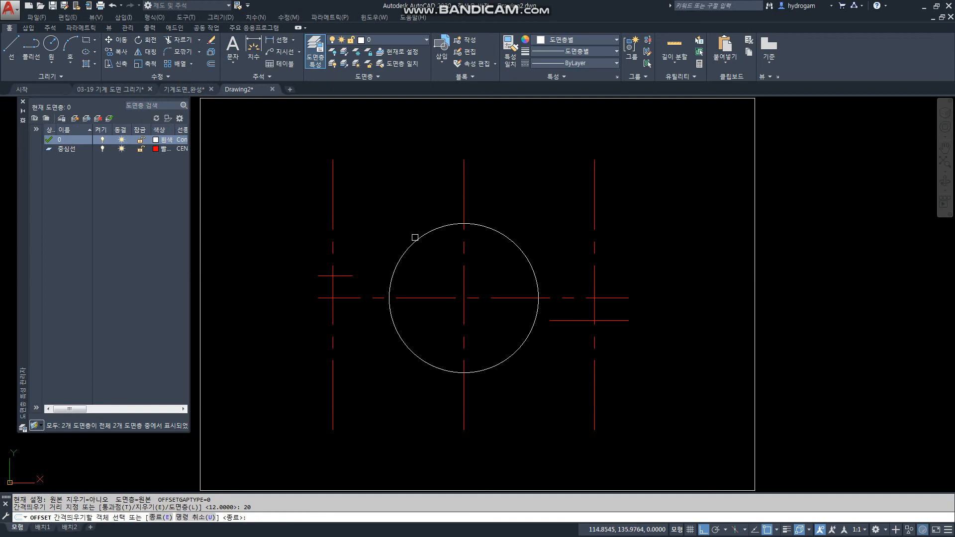
click(417, 239)
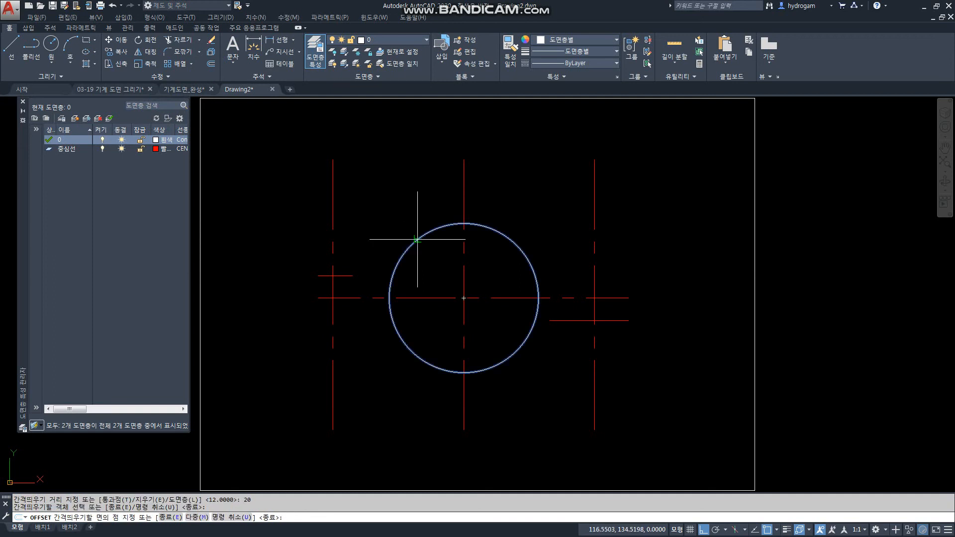
click(434, 258)
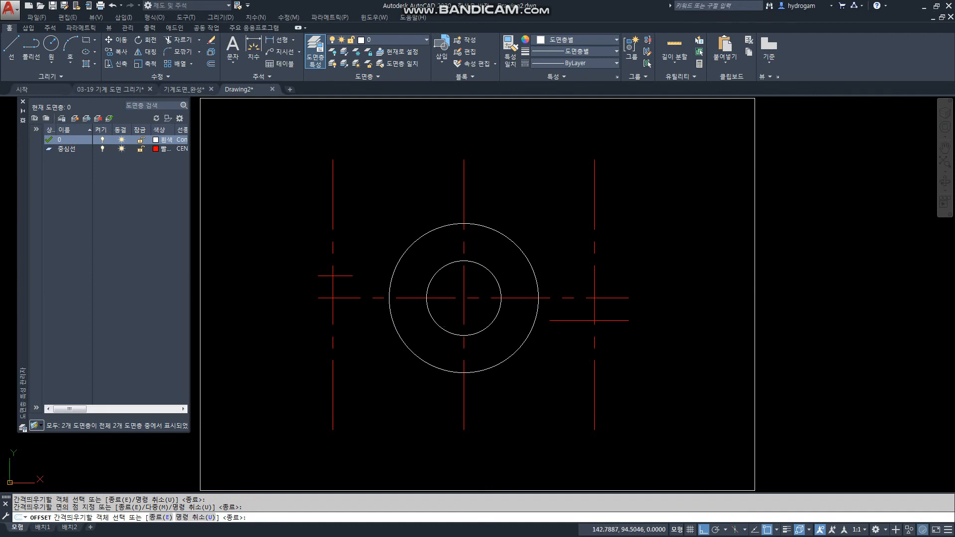
key(Escape)
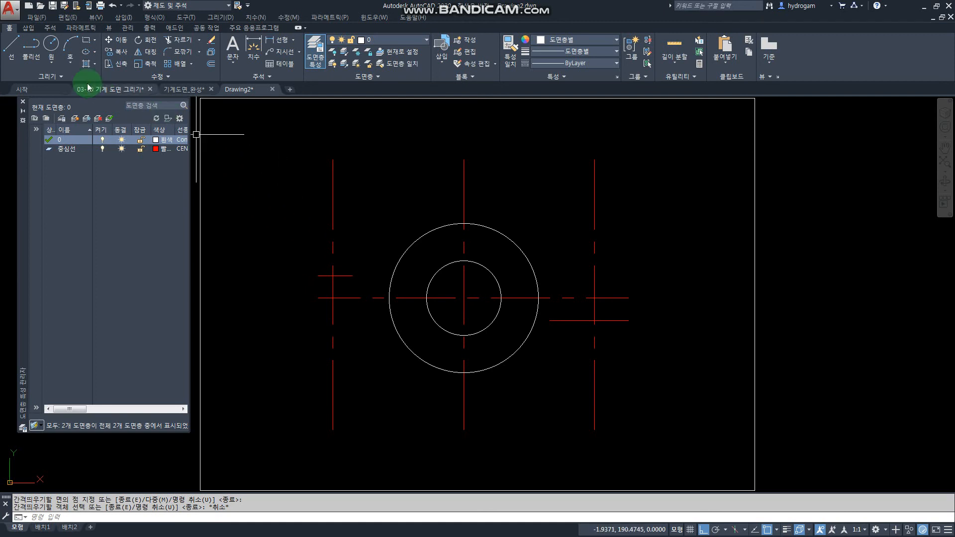
Draw a circle of radius 5 centred where the left vertical centerline crosses the upper short centerline stub.
click(52, 44)
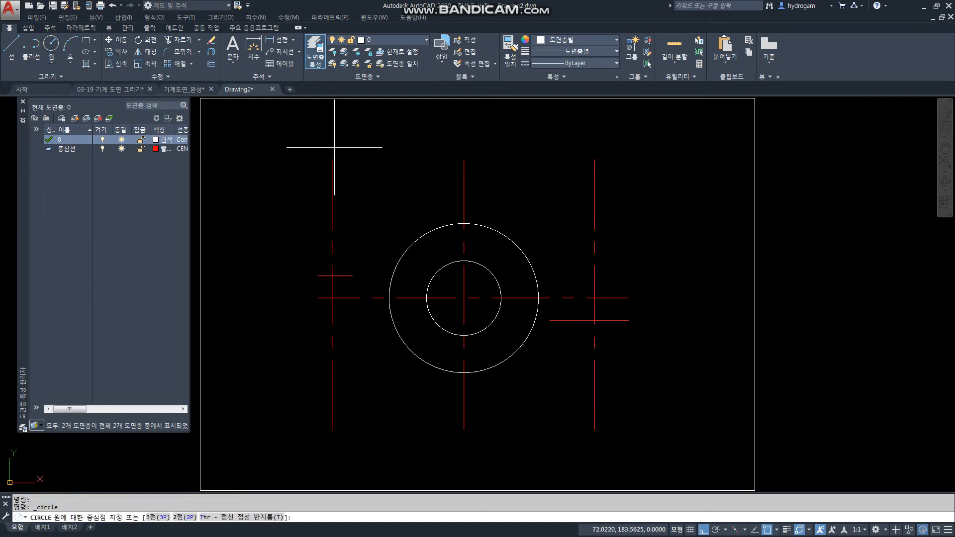
click(333, 276)
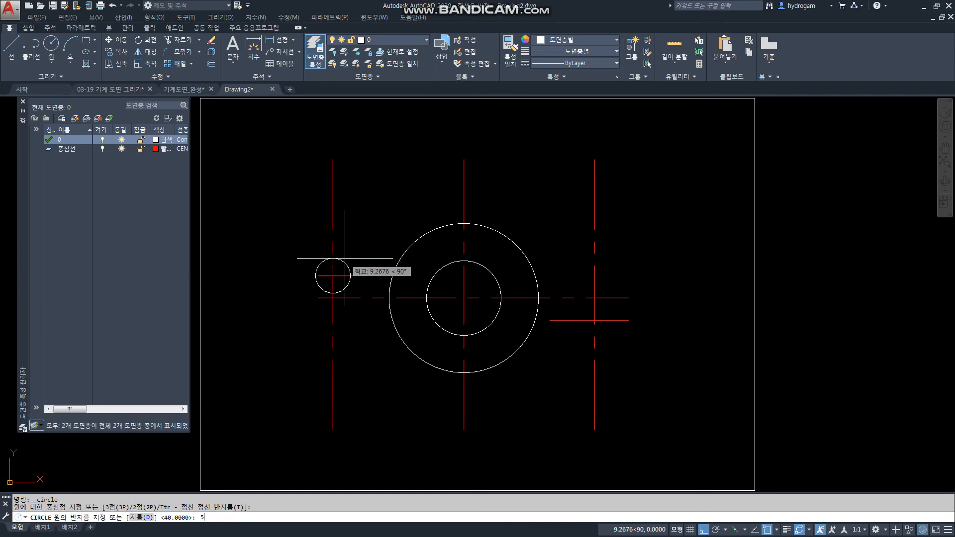
key(Return)
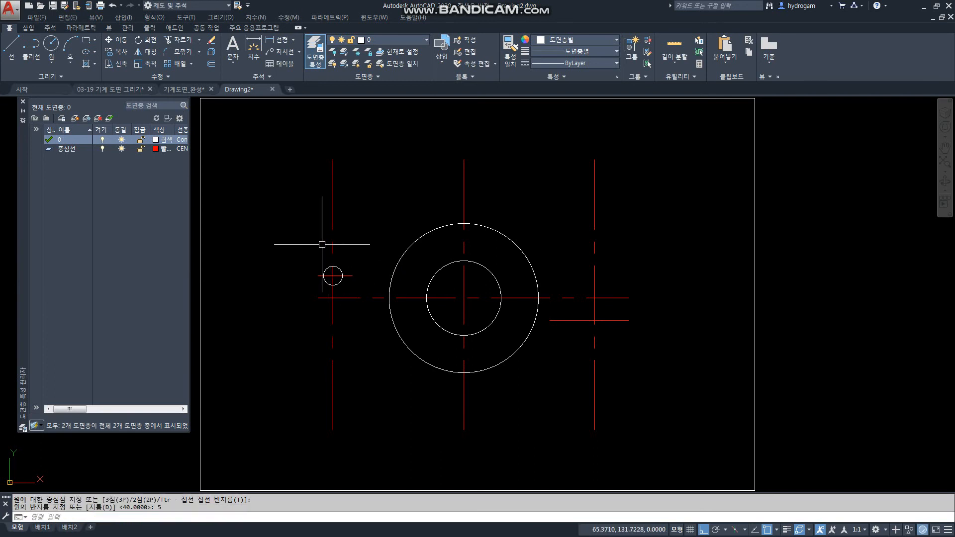
Offset the radius 5 circle outward by 5 to make a concentric outer circle.
click(208, 64)
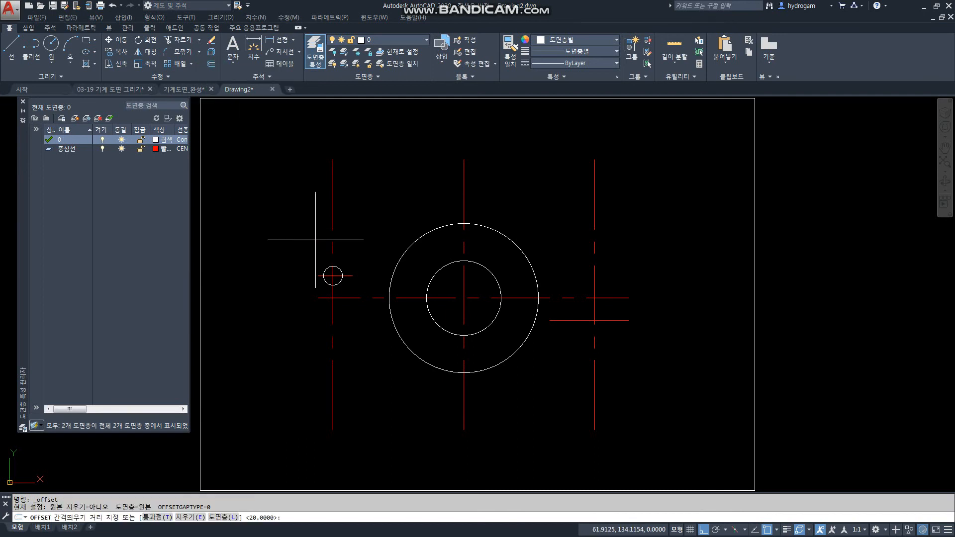
text(5)
key(Return)
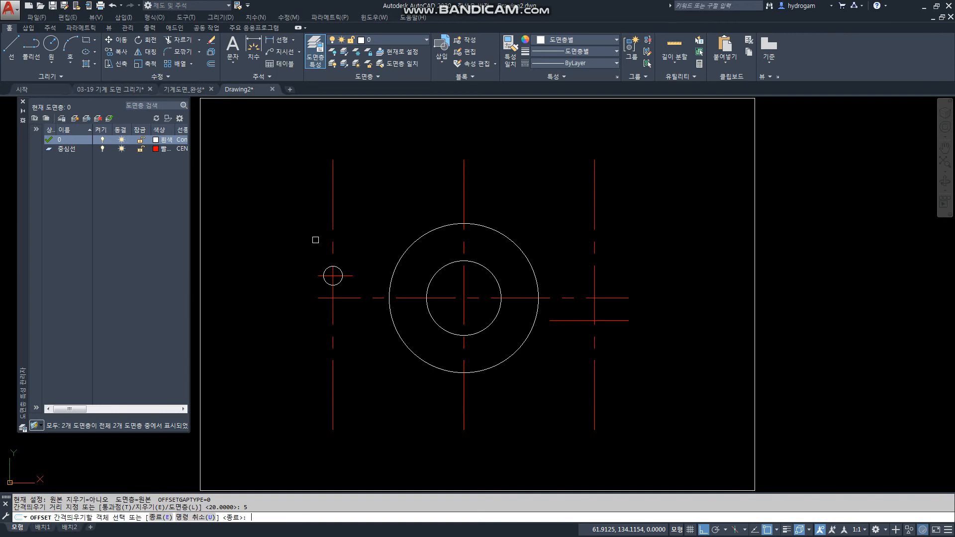
click(342, 269)
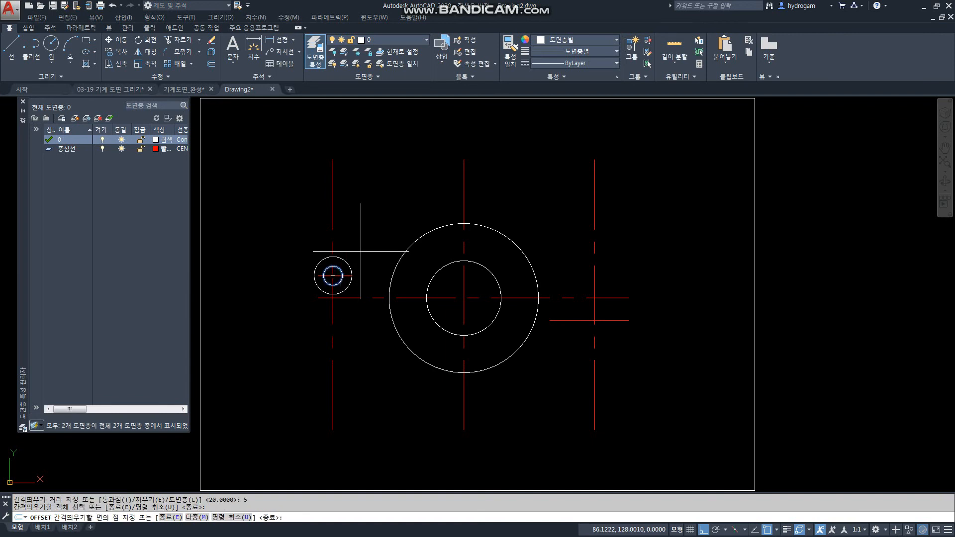
click(362, 249)
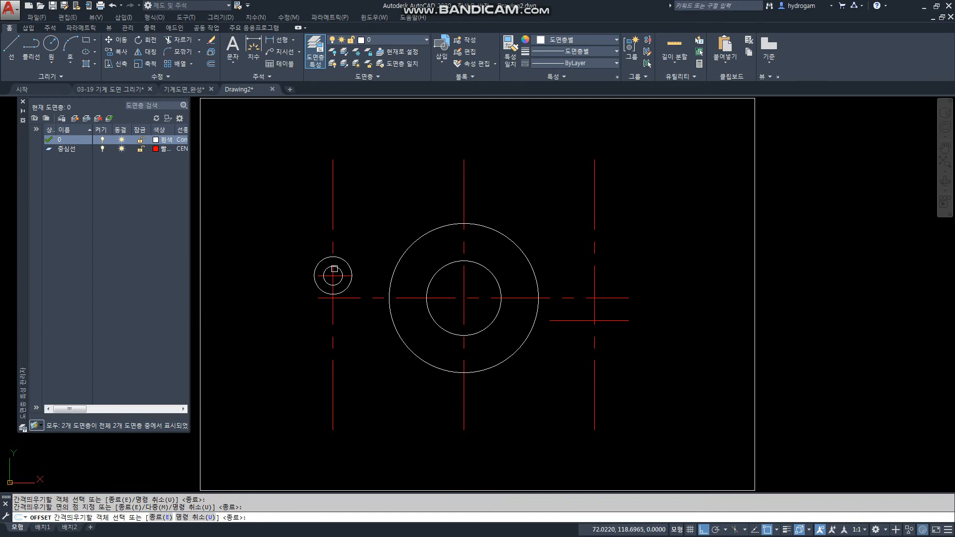
key(Escape)
key(Escape)
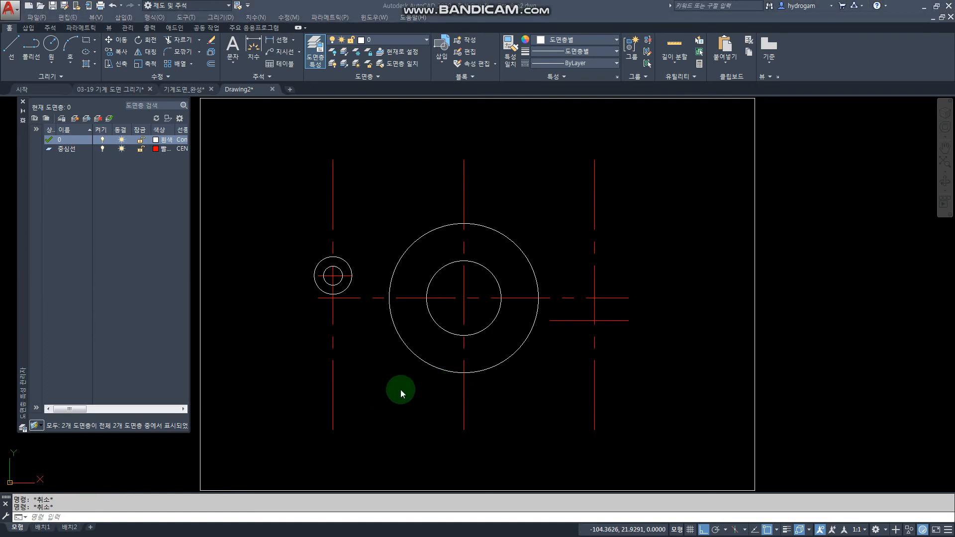
click(380, 364)
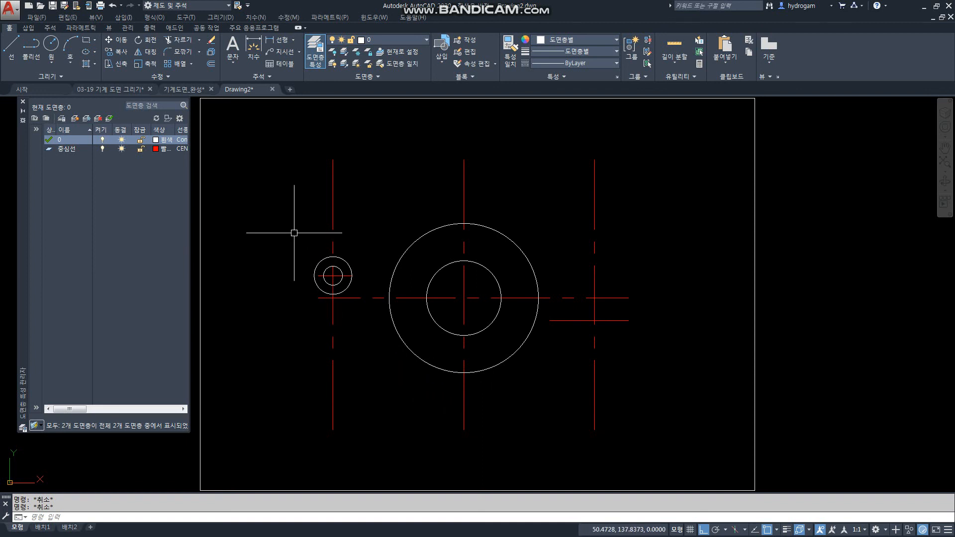
Draw a tangent-tangent-radius circle of radius 100 touching the undersides of the small left outer circle and the large central outer circle.
click(51, 60)
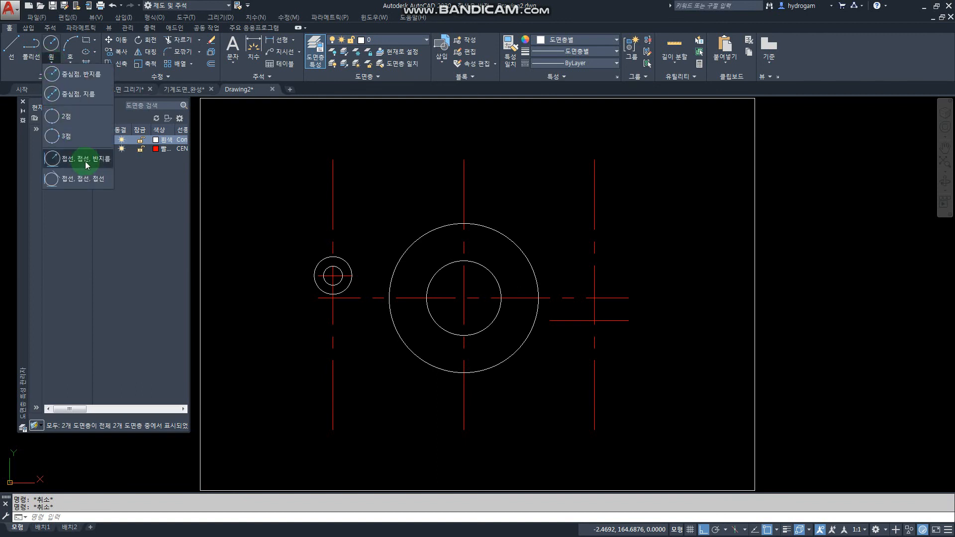
click(87, 164)
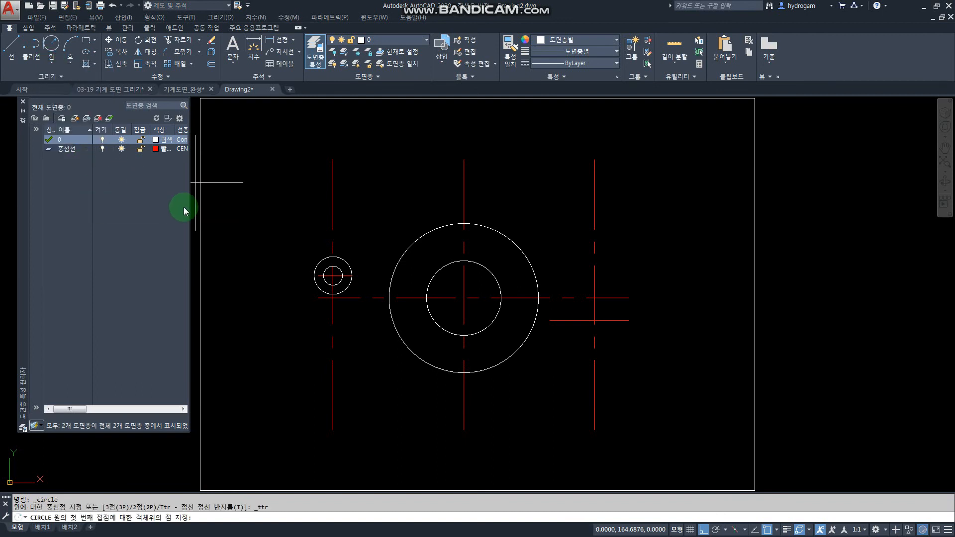
click(329, 292)
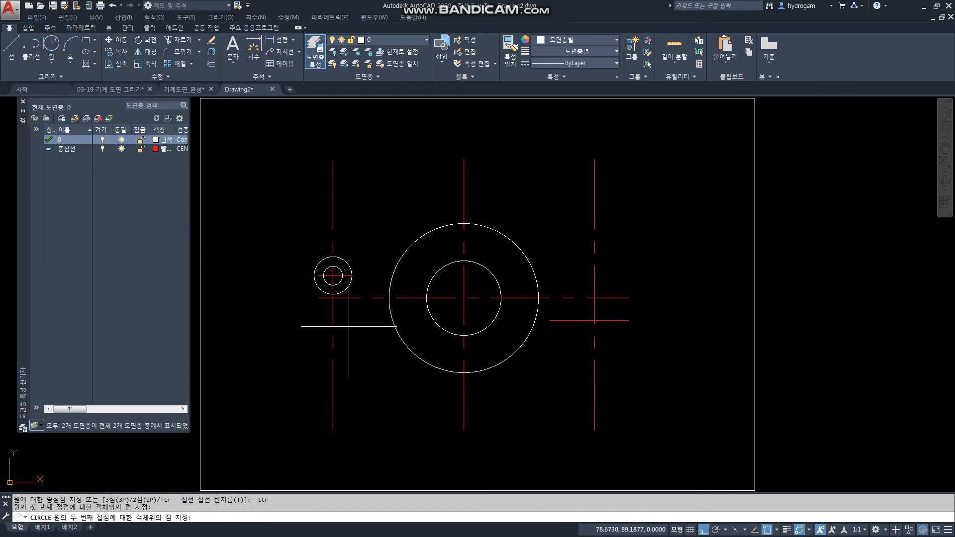
click(455, 372)
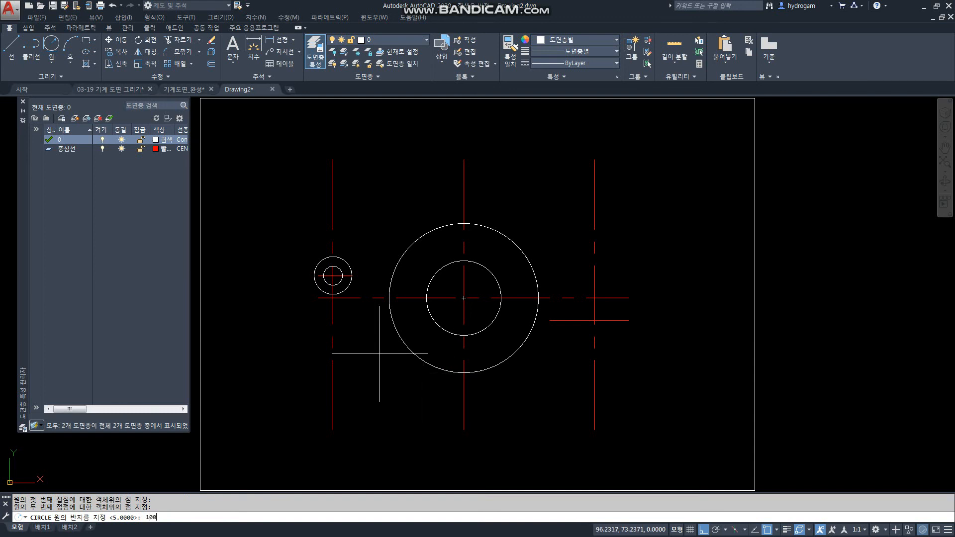
text(100)
key(Return)
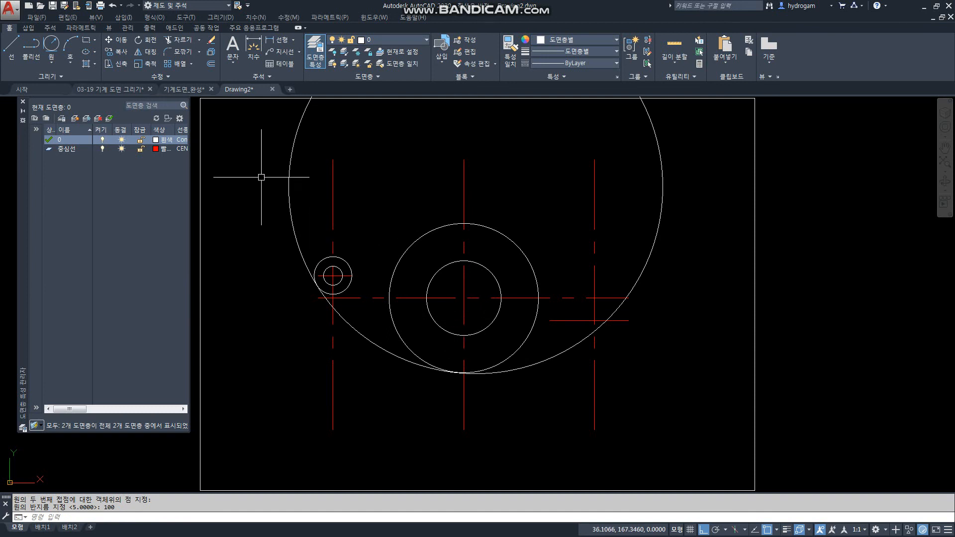
Trim the radius 100 circle against the left and central outer circles, keeping only the lower arc connecting them.
click(183, 39)
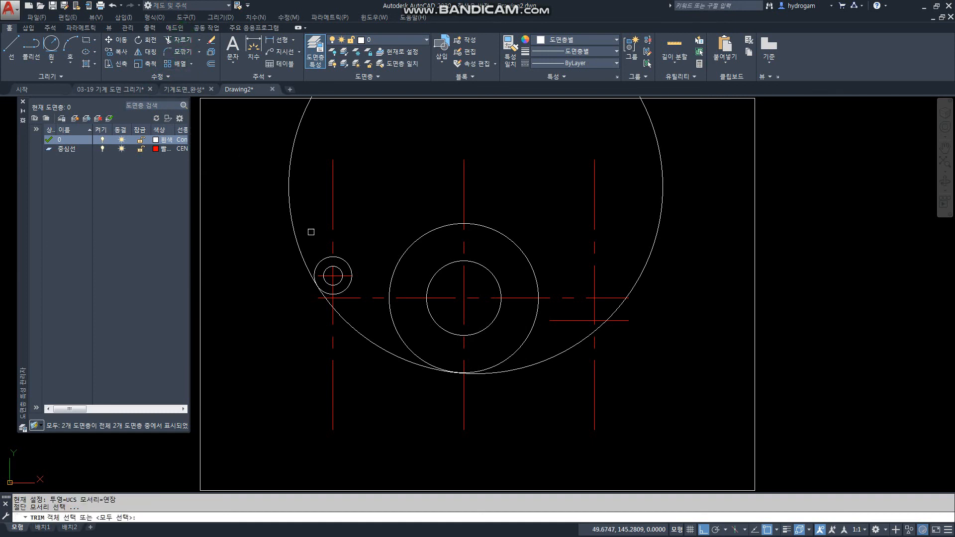
click(346, 261)
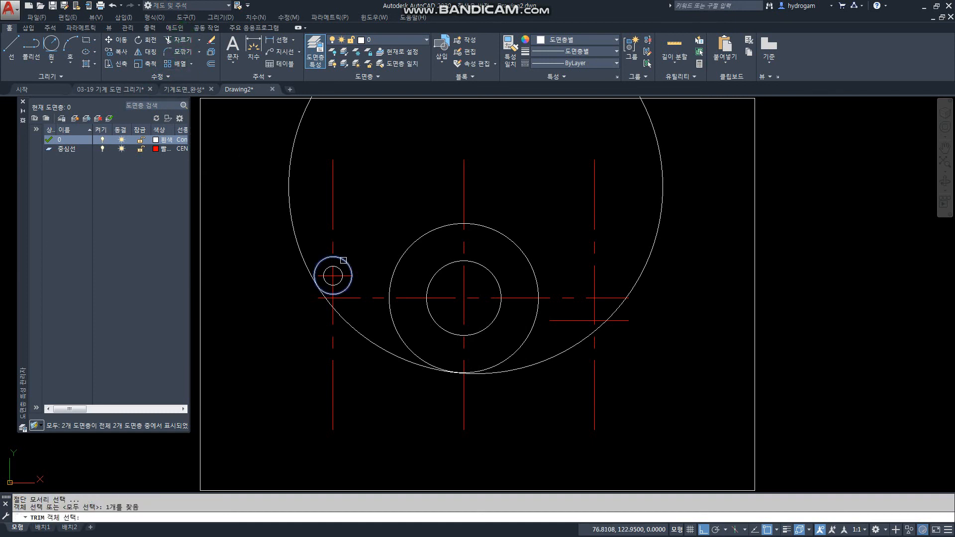
click(392, 282)
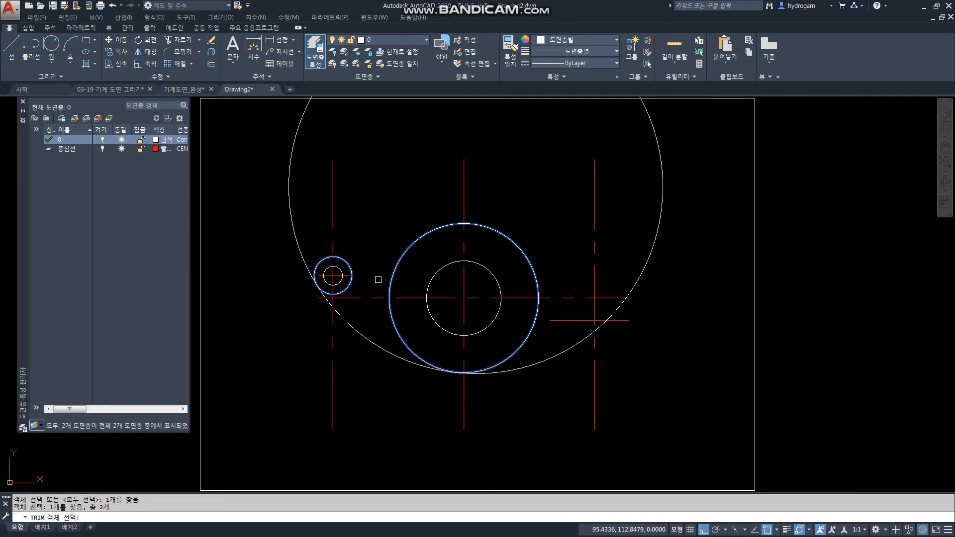
key(Return)
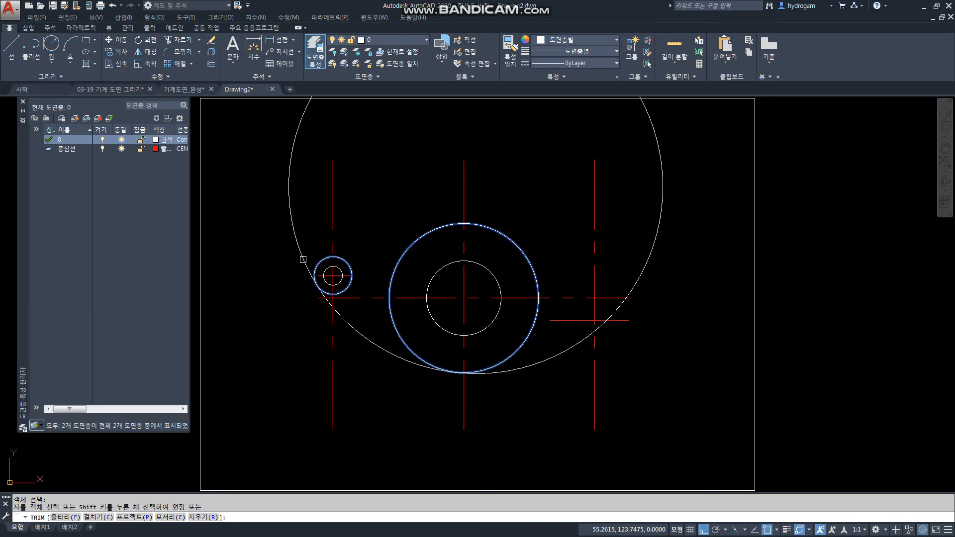
click(303, 259)
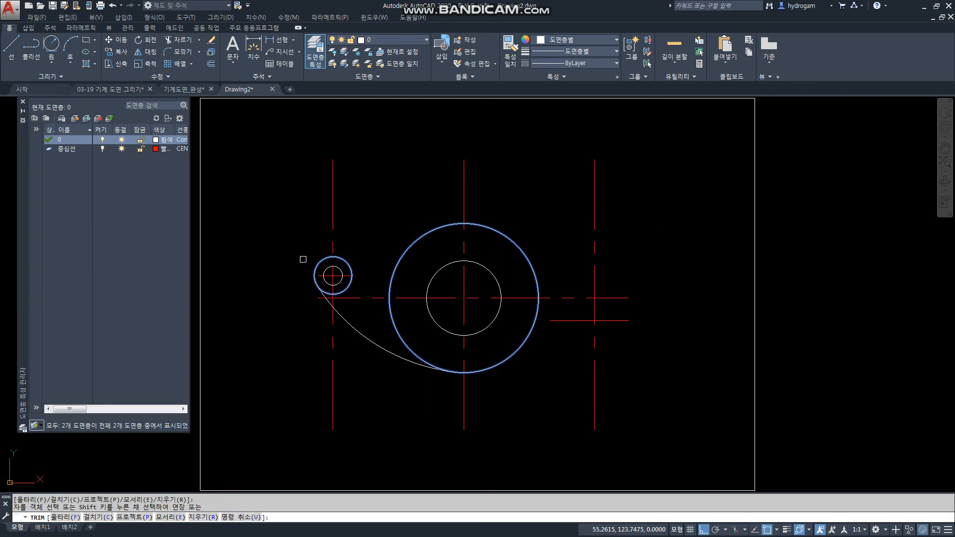
key(Escape)
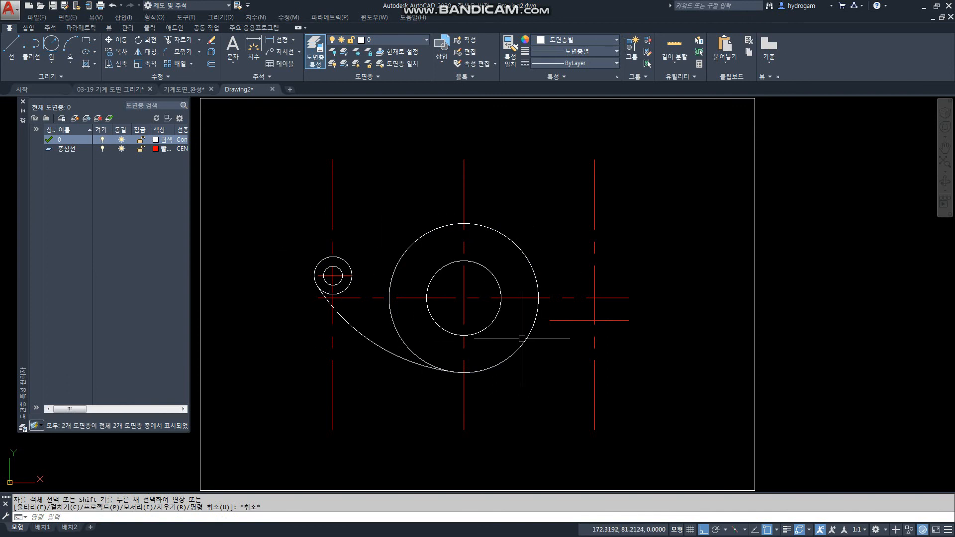
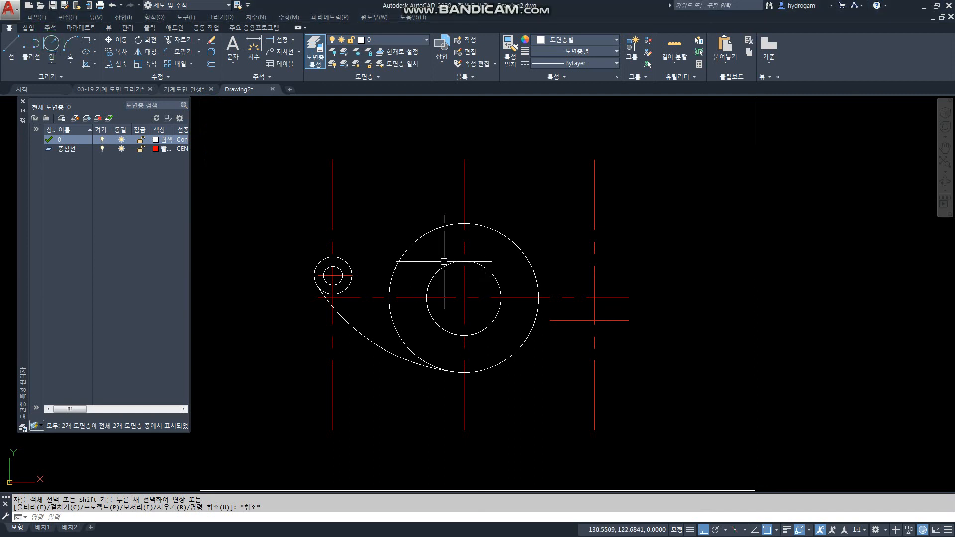
Draw a tangent-tangent-radius circle of radius 35 touching the facing sides of the small left outer circle and the large central outer circle.
click(51, 44)
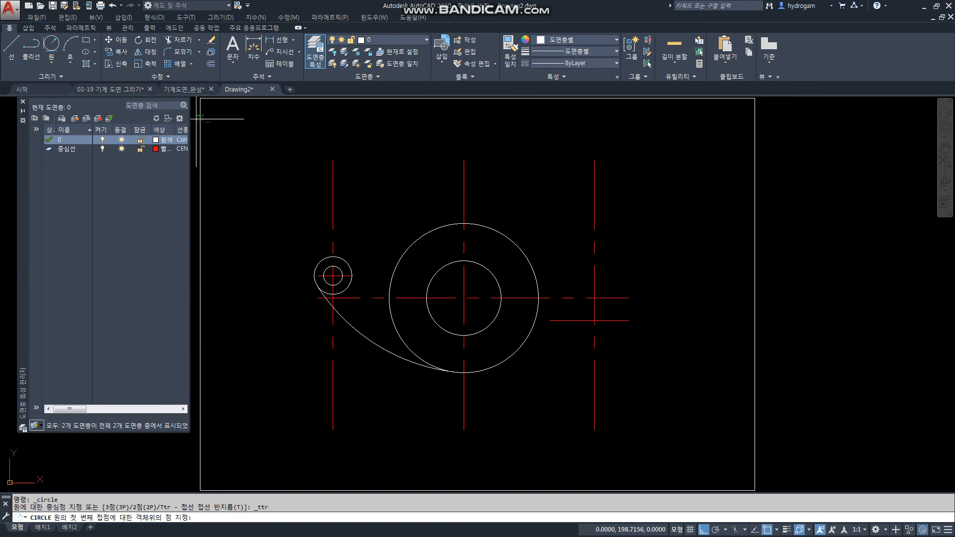
click(51, 57)
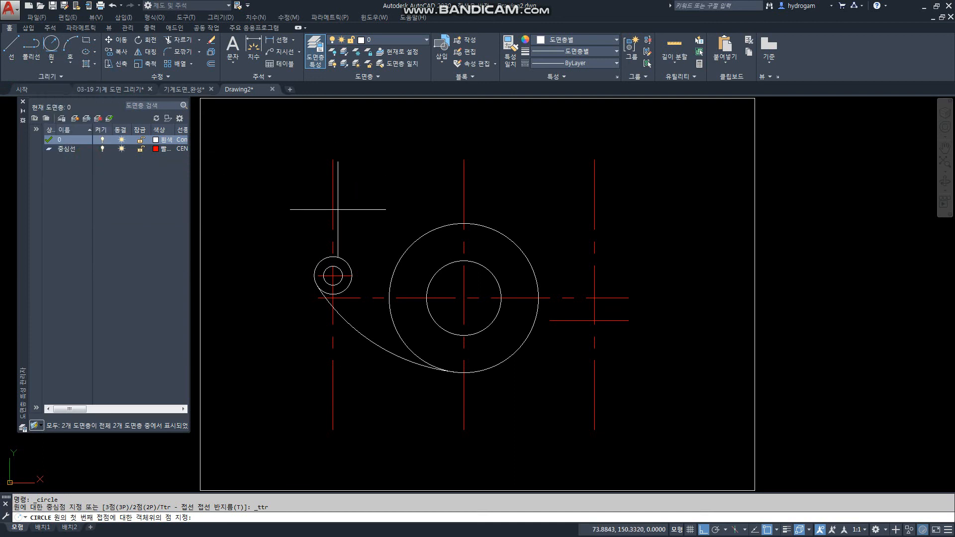
click(351, 272)
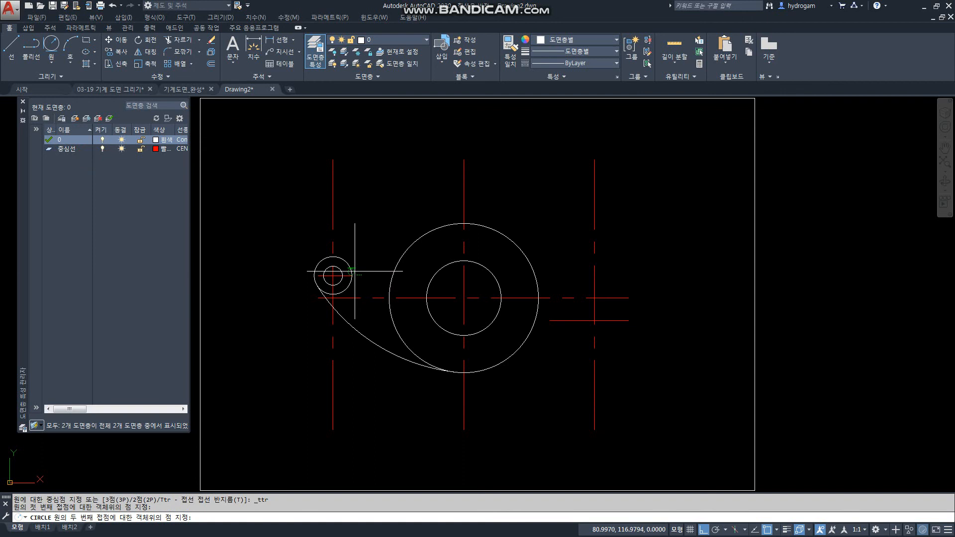
click(393, 271)
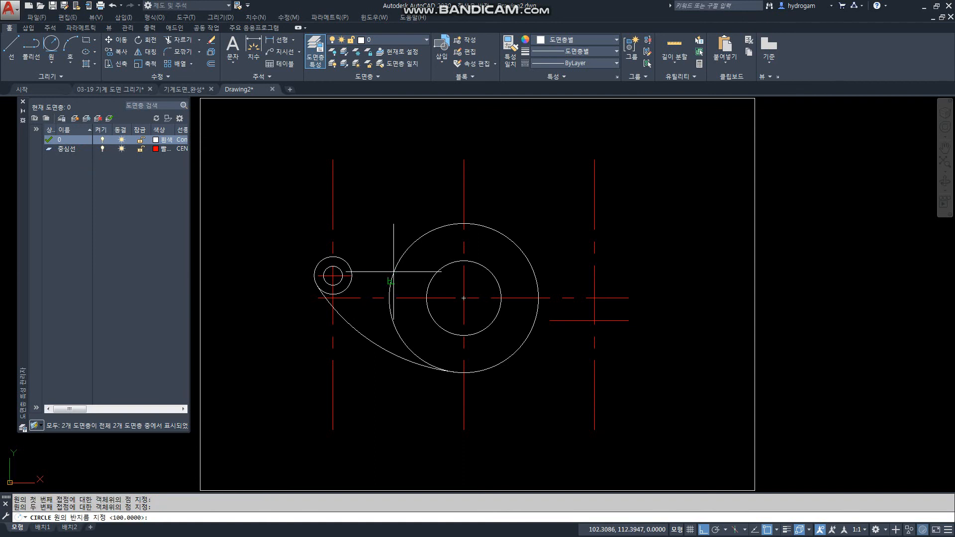
text(35)
key(Return)
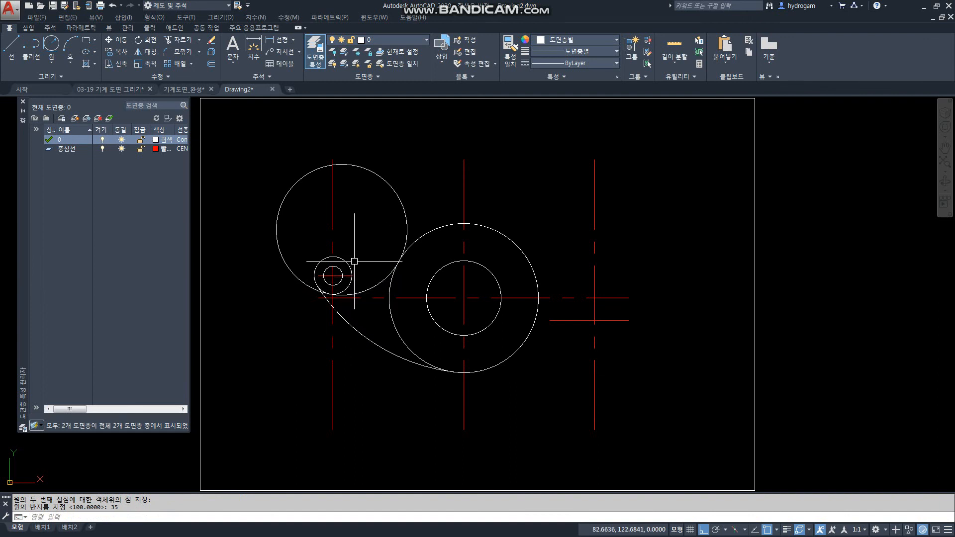
Undo the radius 35 circle drawn between the small left outer circle and the large central outer circle.
key(ctrl+z)
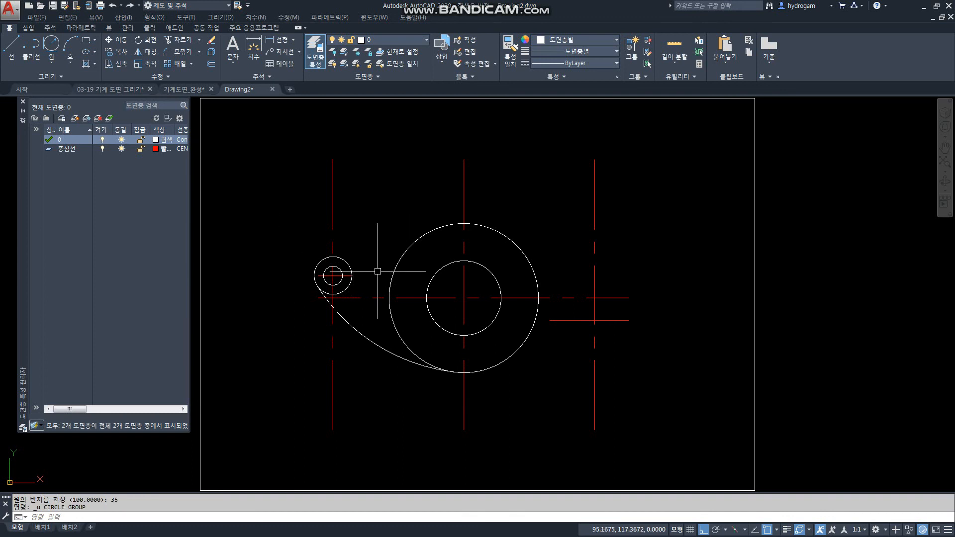
Draw a tangent-tangent-radius circle of radius 35 touching the upper sides of the small left outer circle and the large central outer circle.
click(51, 59)
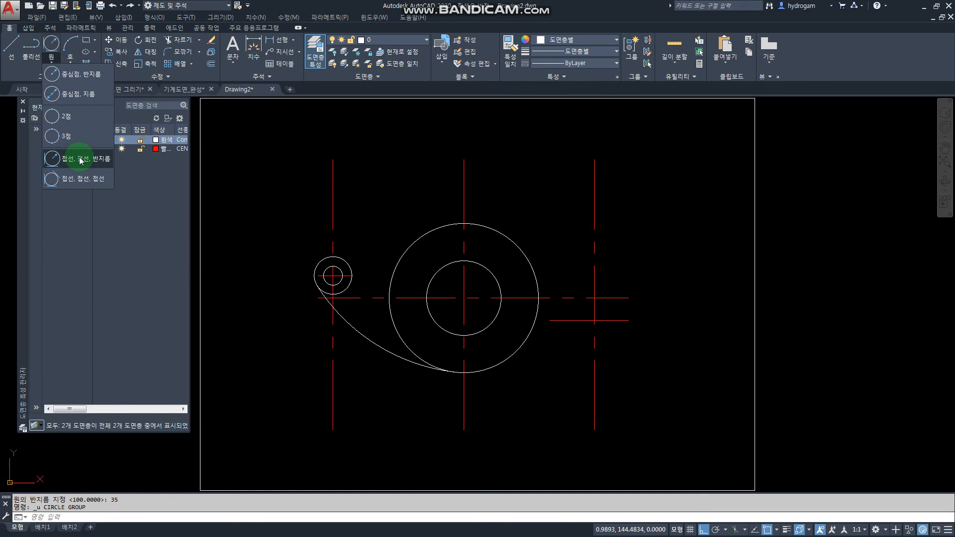
click(80, 160)
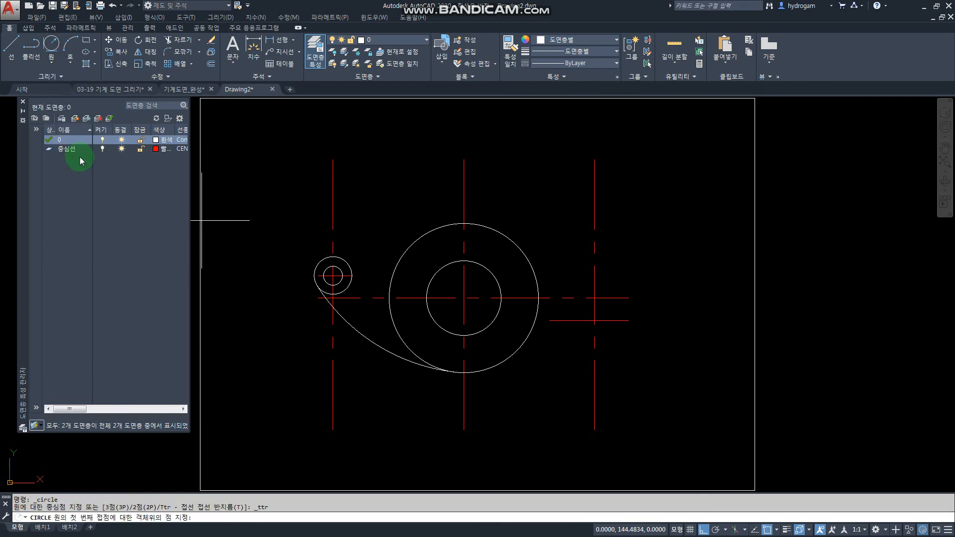
click(342, 255)
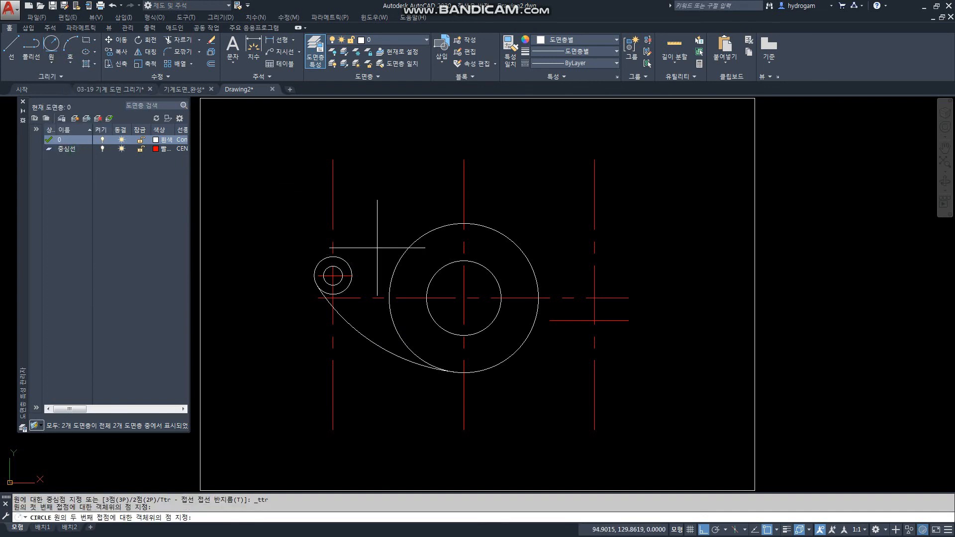
click(415, 242)
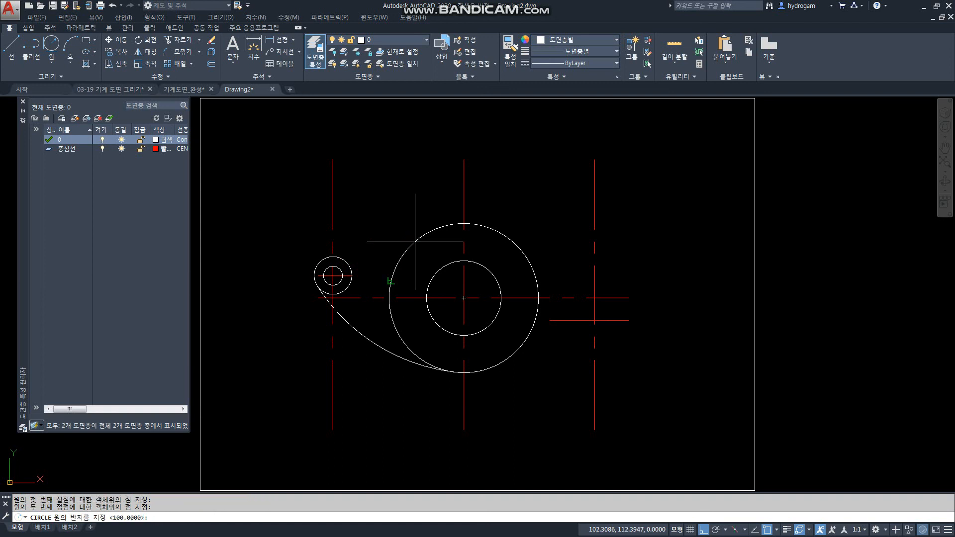
text(35)
key(Return)
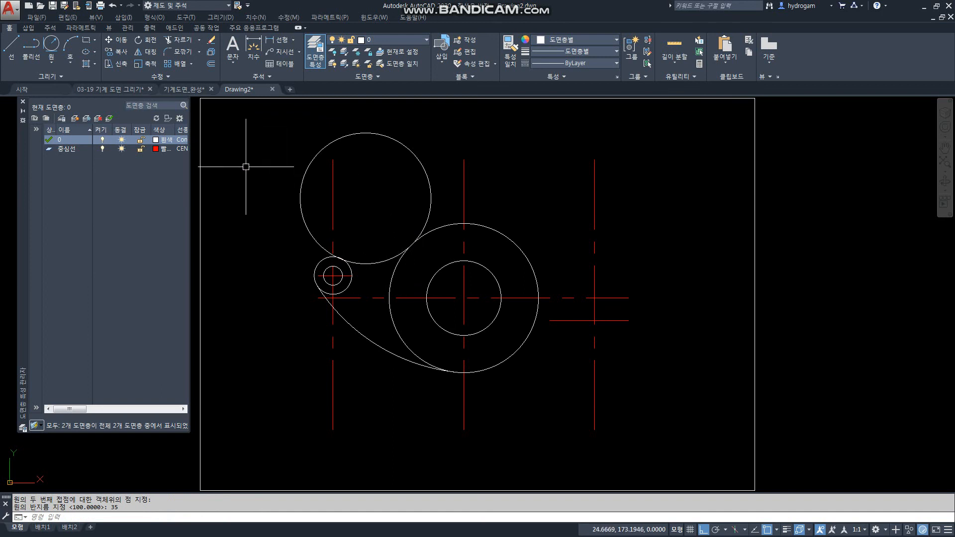
Trim the radius 35 circle against the left and central outer circles, keeping only the lower arc connecting them.
click(178, 39)
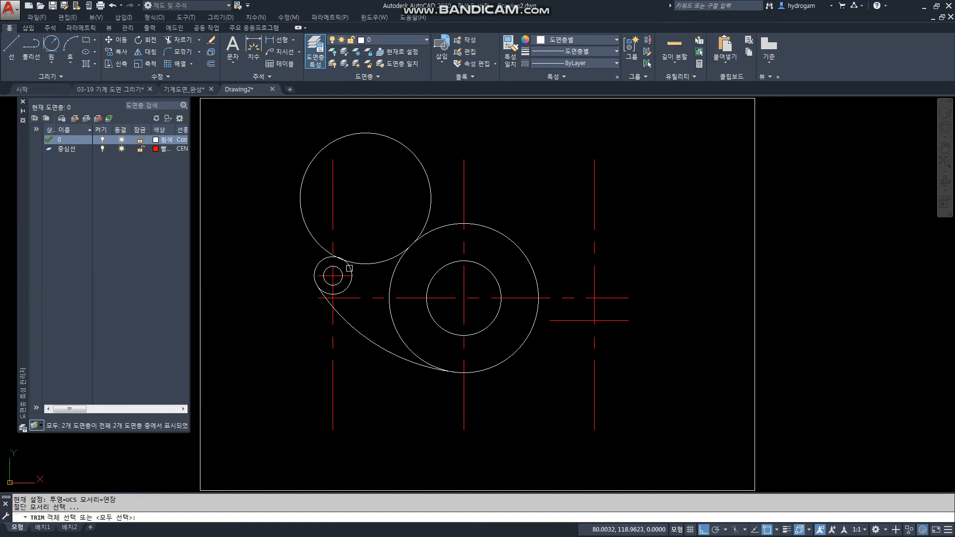
click(349, 269)
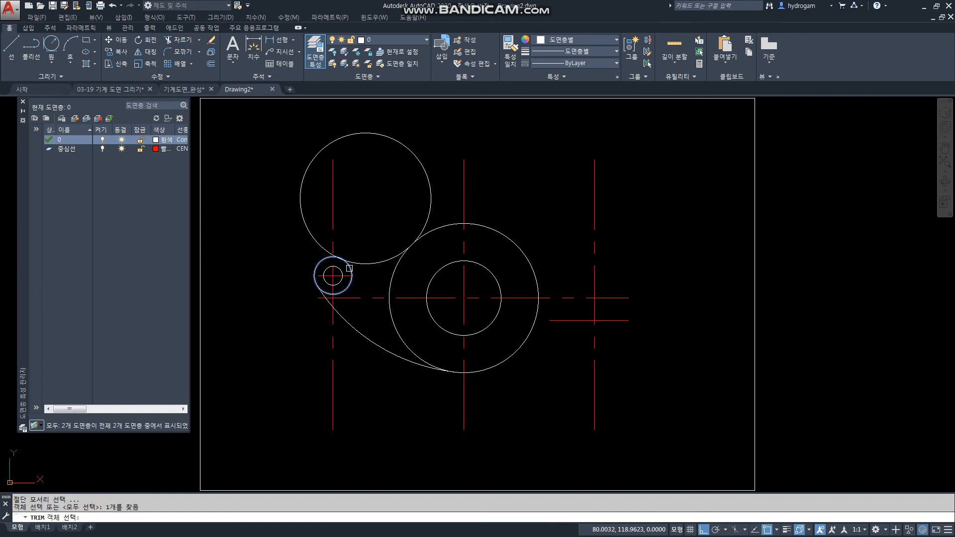
click(430, 233)
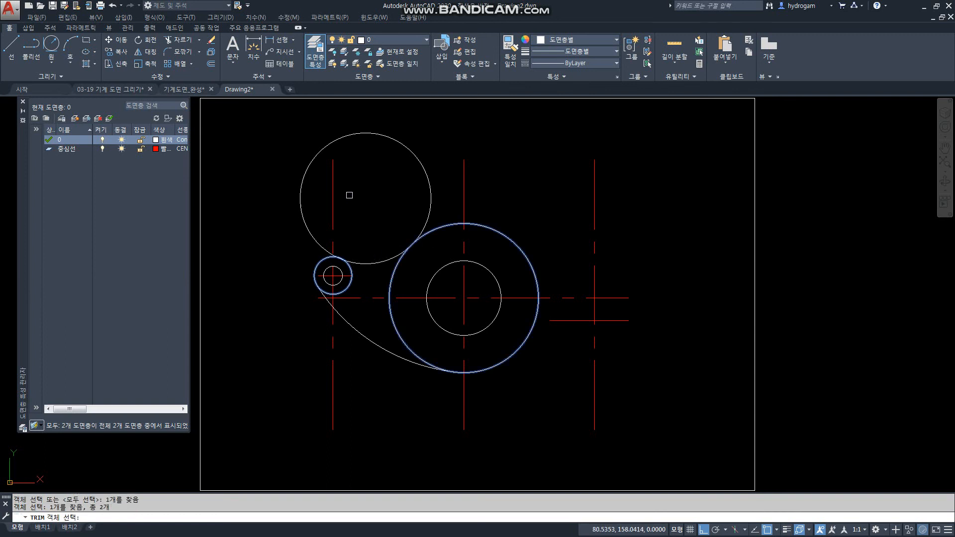
key(Return)
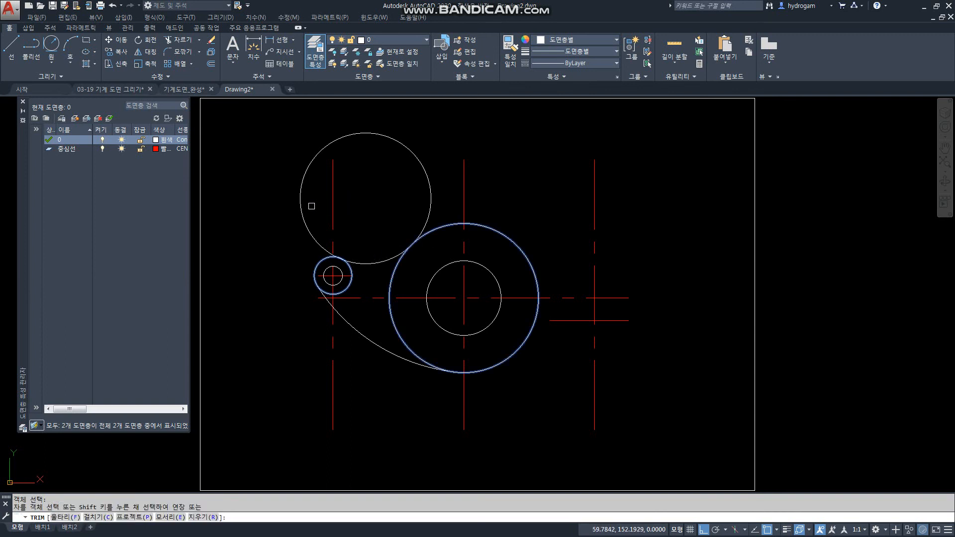
click(303, 183)
key(Escape)
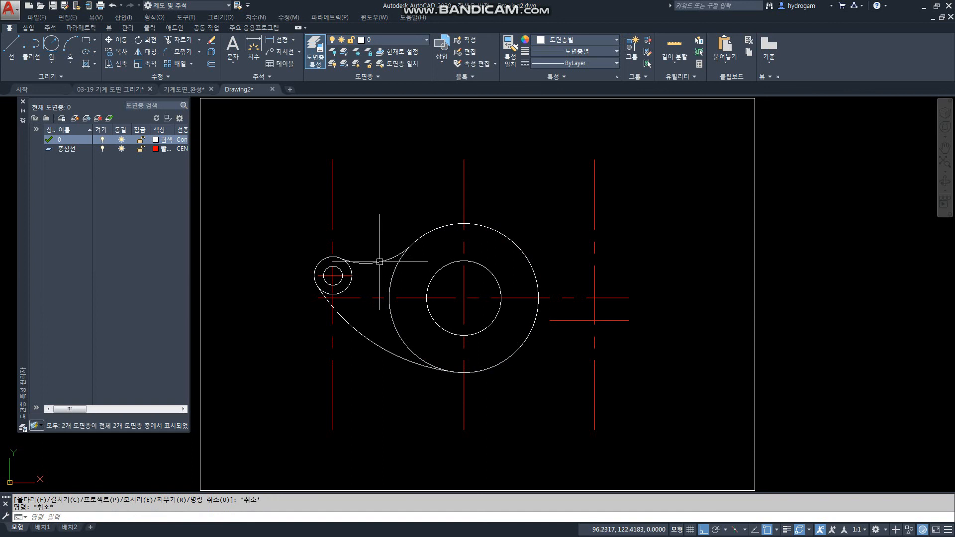
Delete the trimmed upper arc connecting the small left outer circle to the large central outer circle.
click(379, 261)
mouse_move(378, 262)
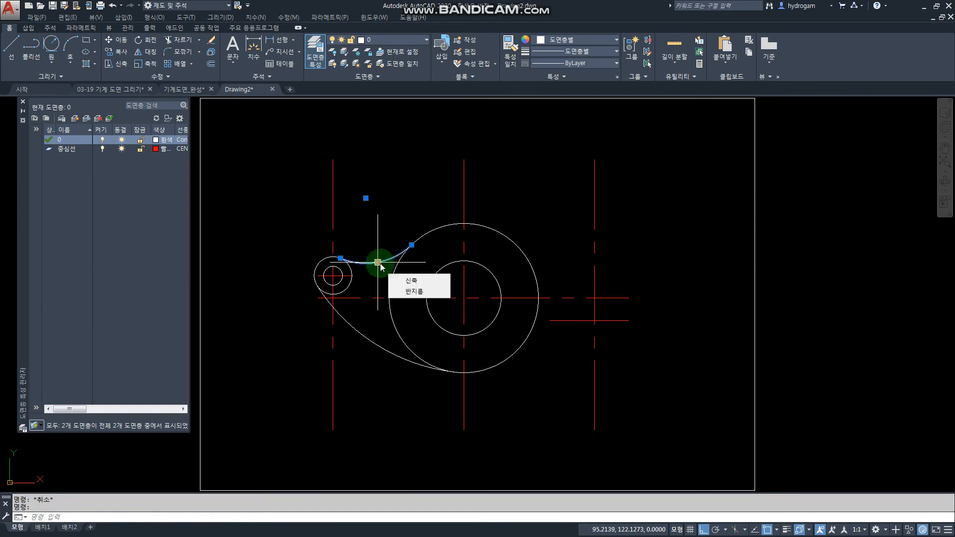
key(Delete)
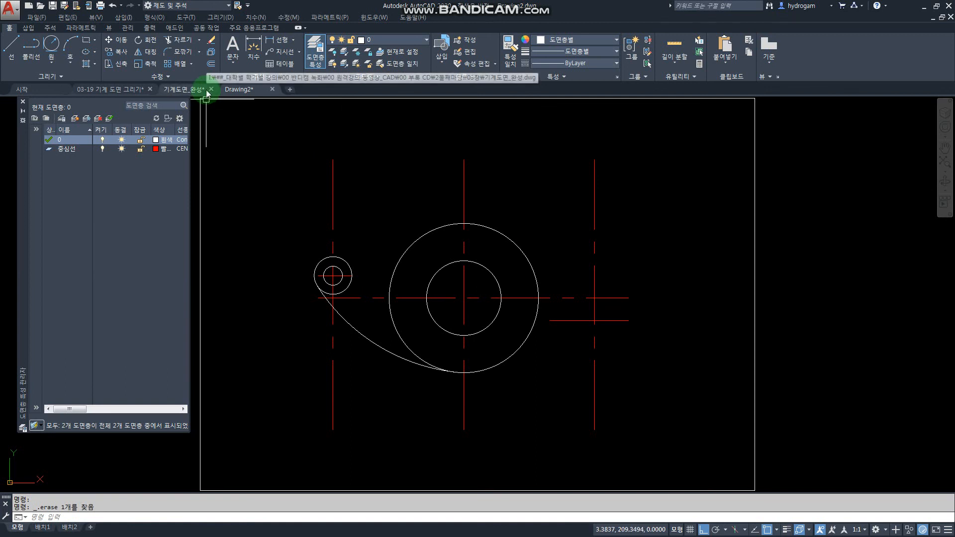
Fillet the upper sides of the small left outer circle and the large central outer circle with radius 35.
mouse_move(206, 92)
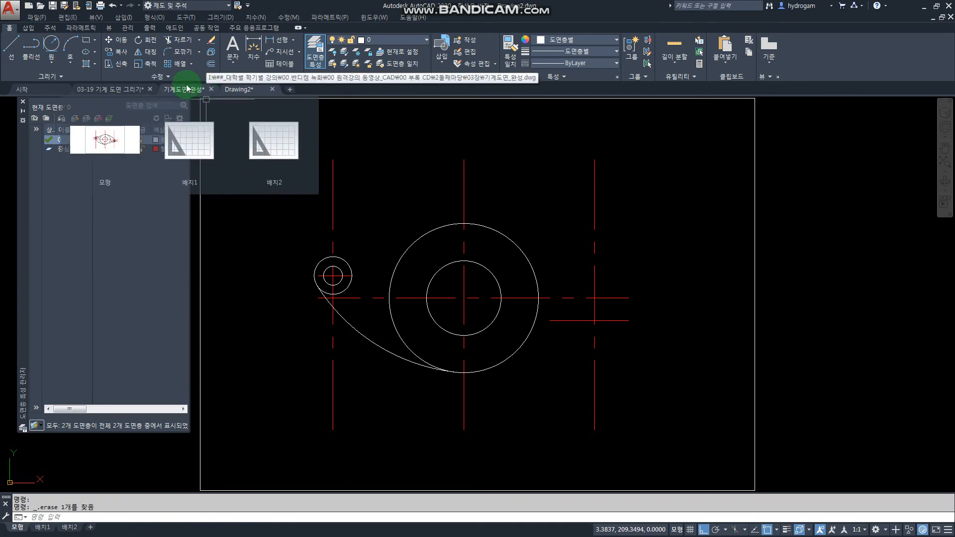
click(182, 52)
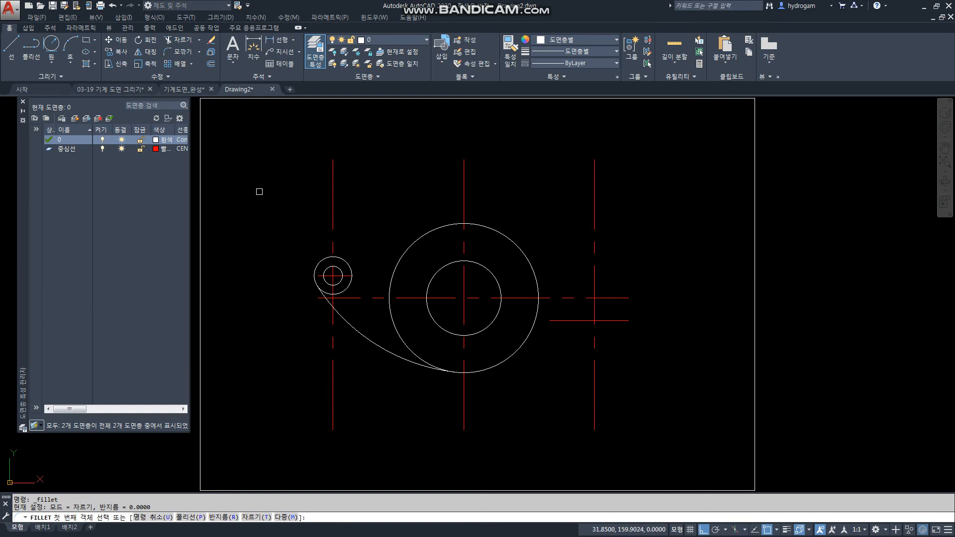
key(Return)
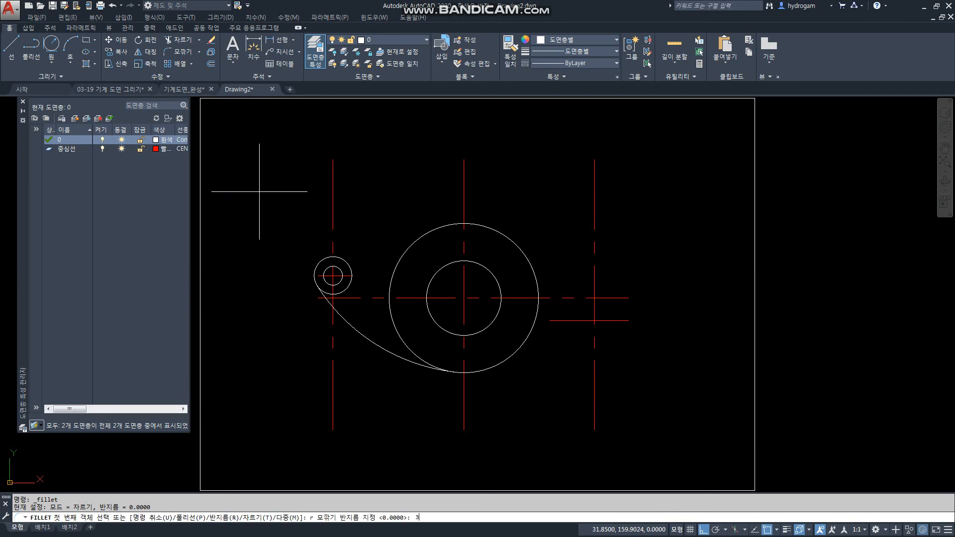
key(Return)
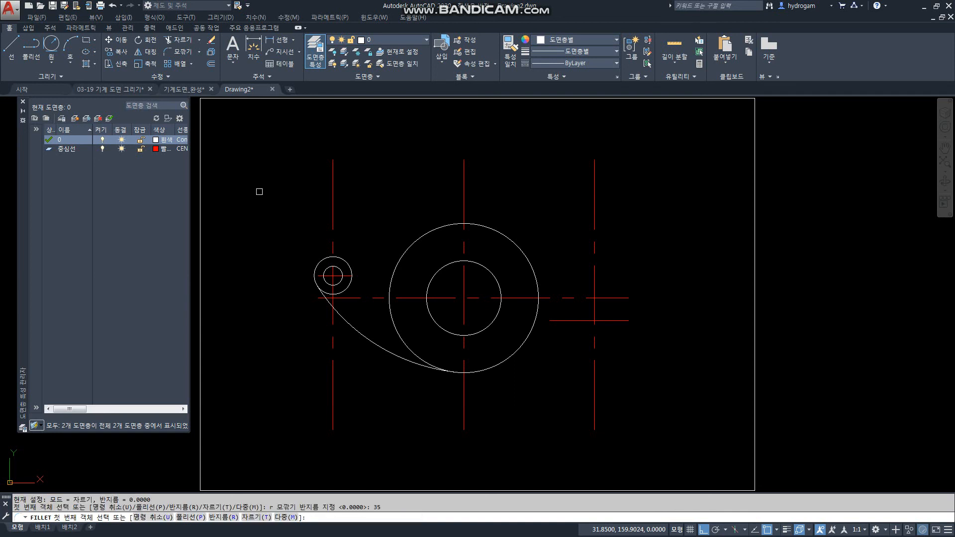
click(350, 267)
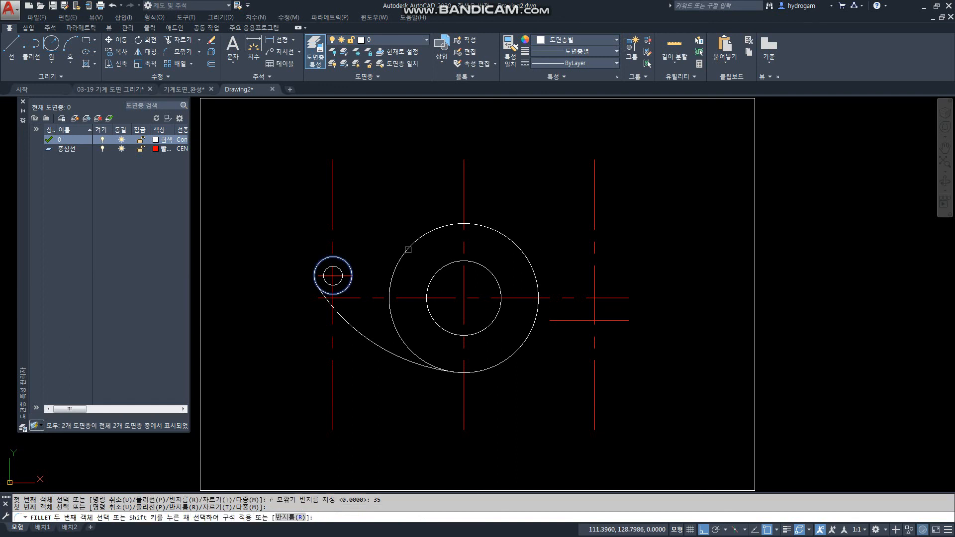
click(407, 249)
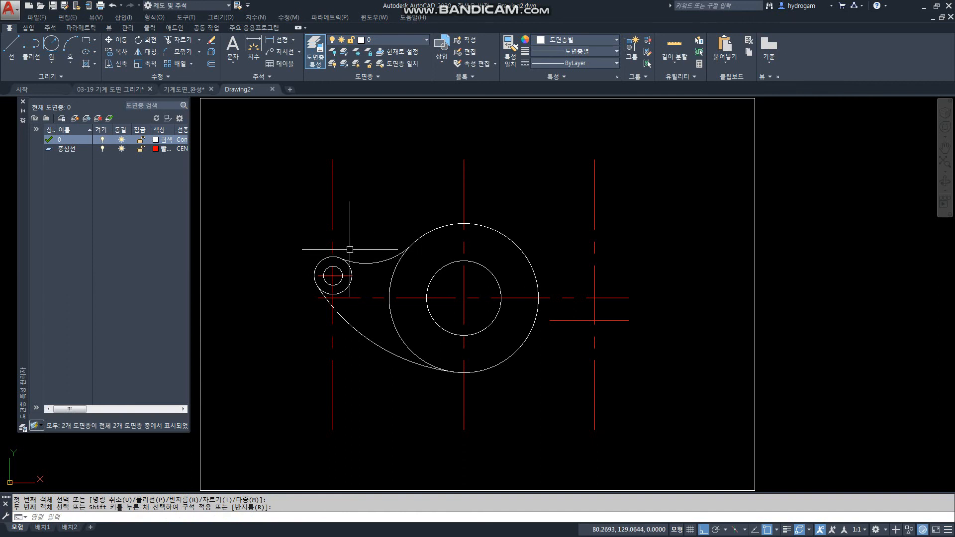
click(351, 273)
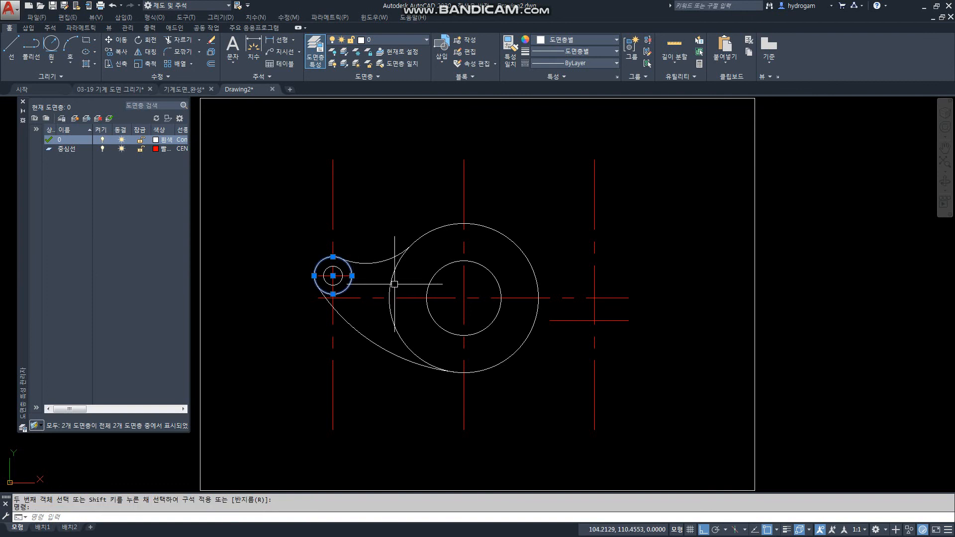
click(391, 284)
key(Escape)
key(Escape)
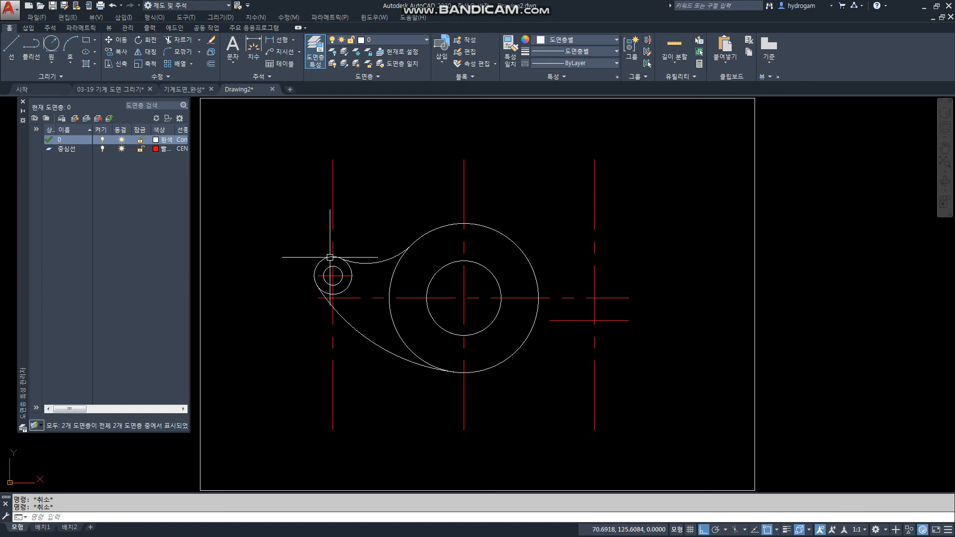
click(351, 324)
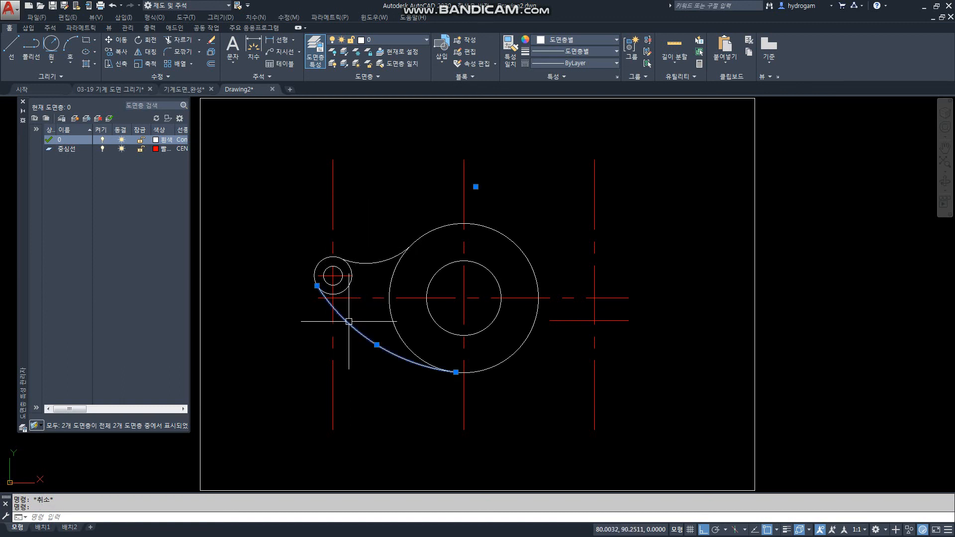
key(Escape)
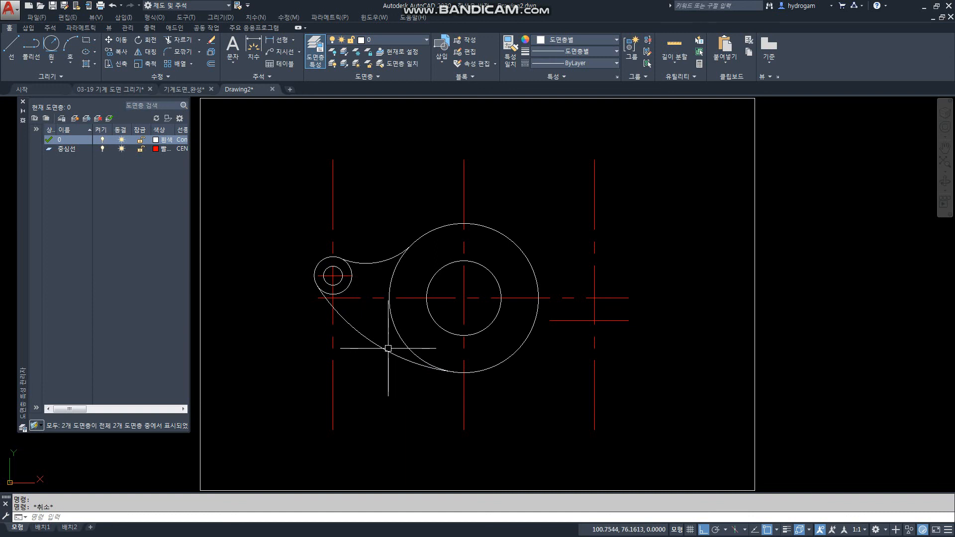
click(345, 320)
key(Escape)
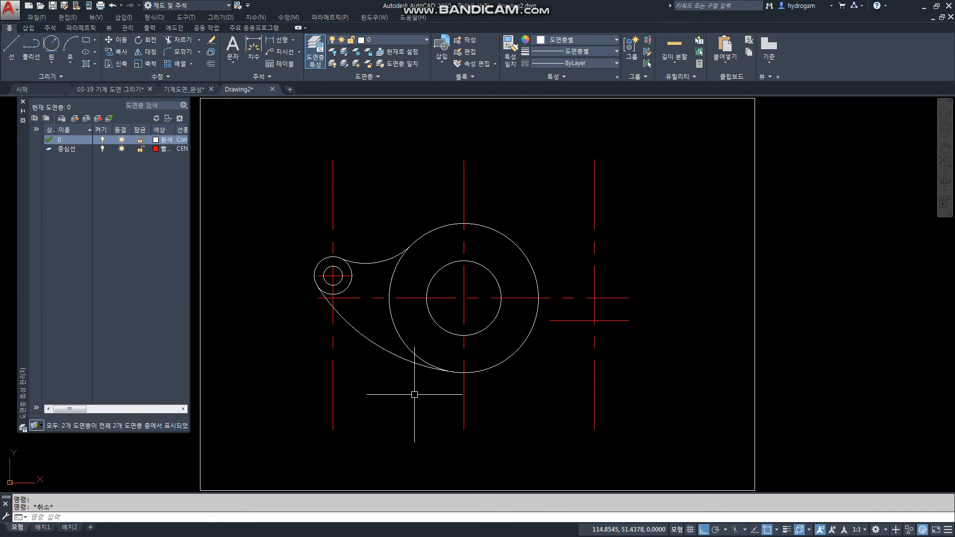
key(Escape)
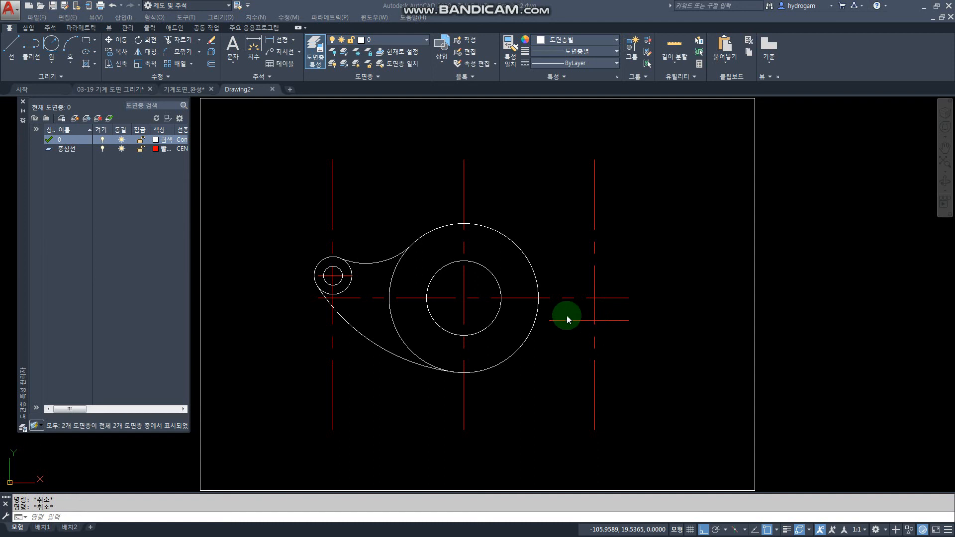
Create a polar array of the two small left circles and both connecting arcs around the center of the large central circle.
click(192, 65)
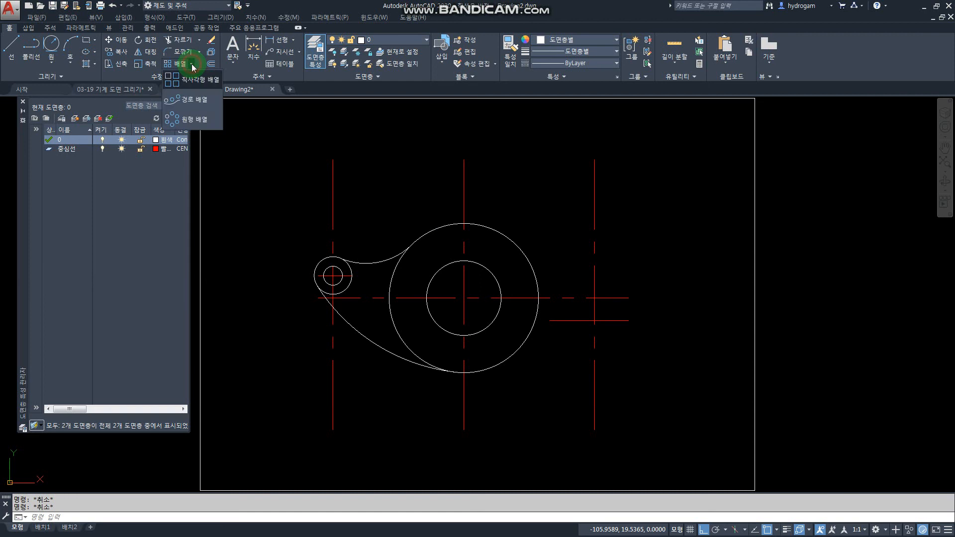
click(198, 120)
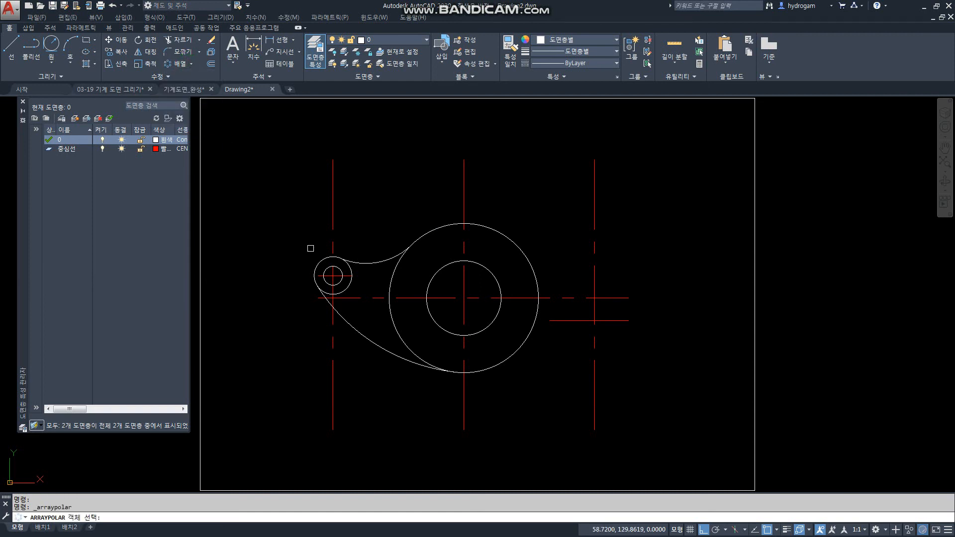
click(351, 279)
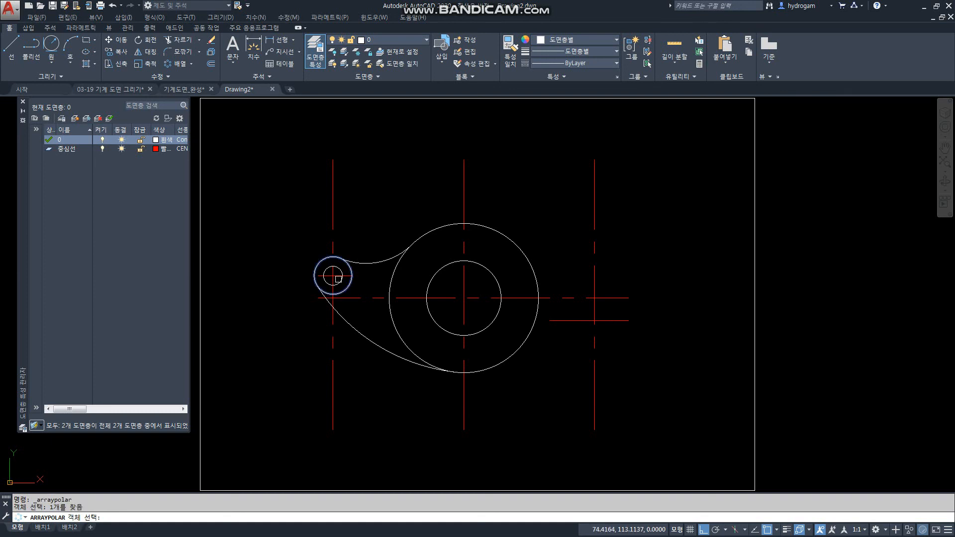
click(338, 281)
click(368, 261)
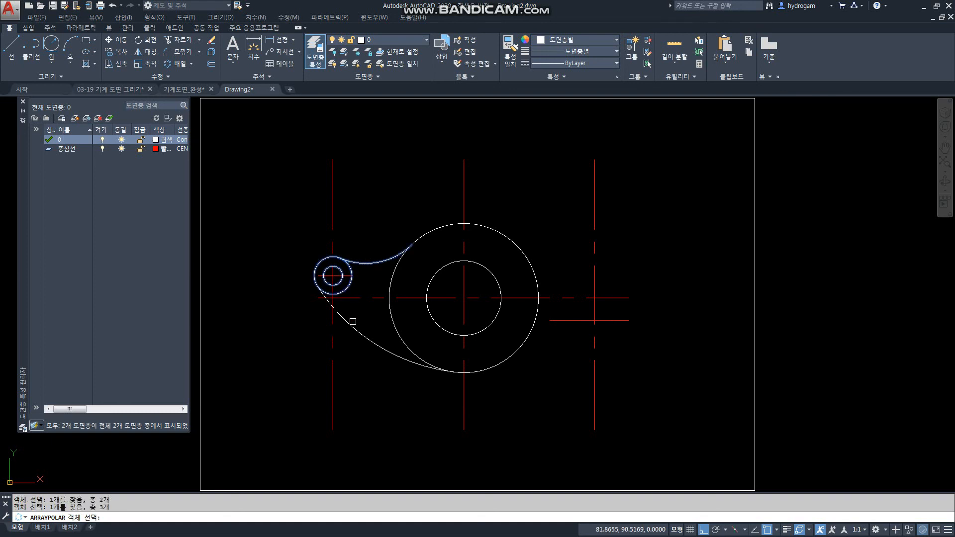
click(314, 290)
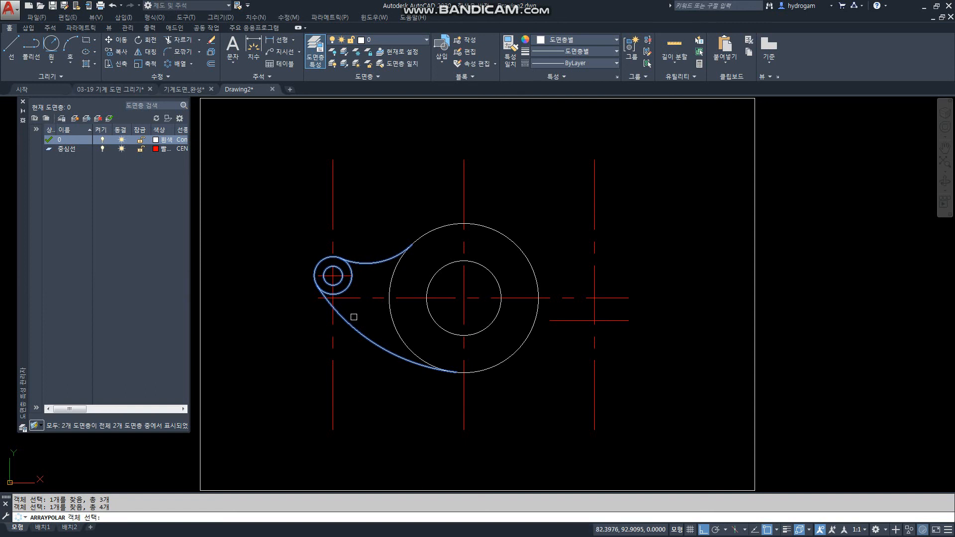
key(Return)
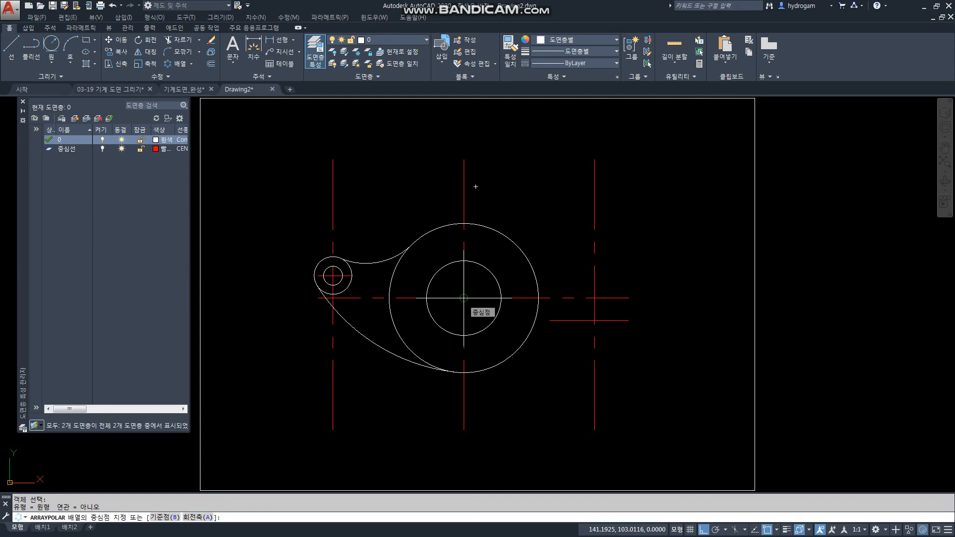
click(464, 298)
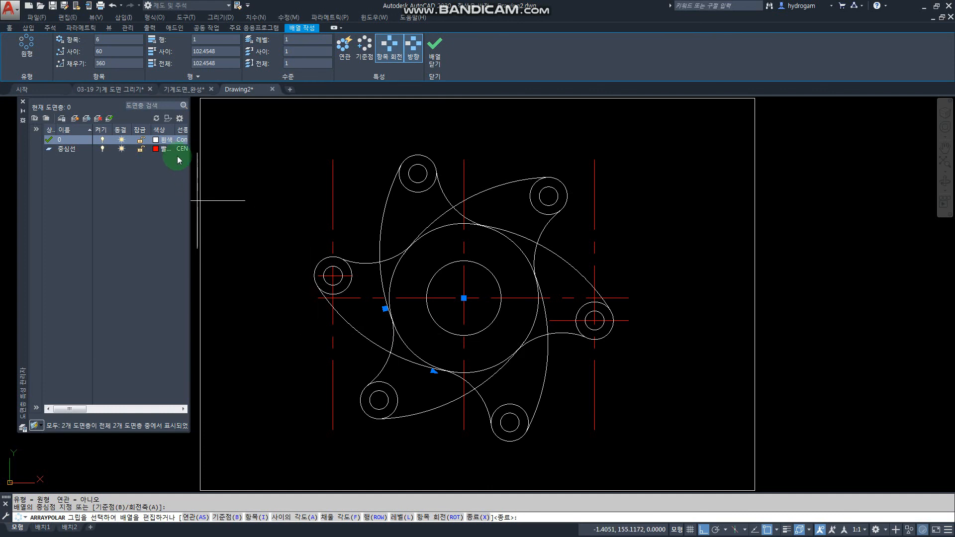
Set the polar array to 2 items with an angle of 180 between them.
click(105, 39)
double_click(105, 39)
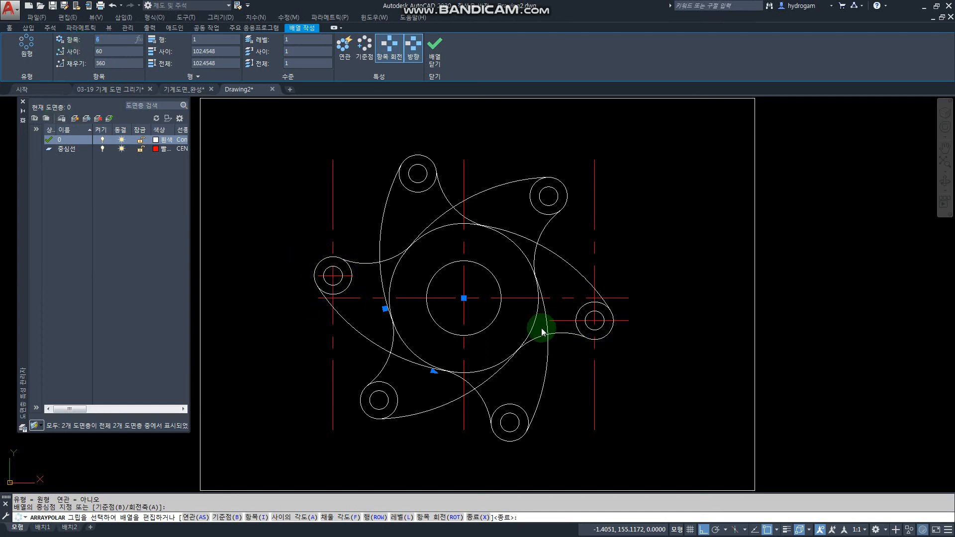
click(105, 38)
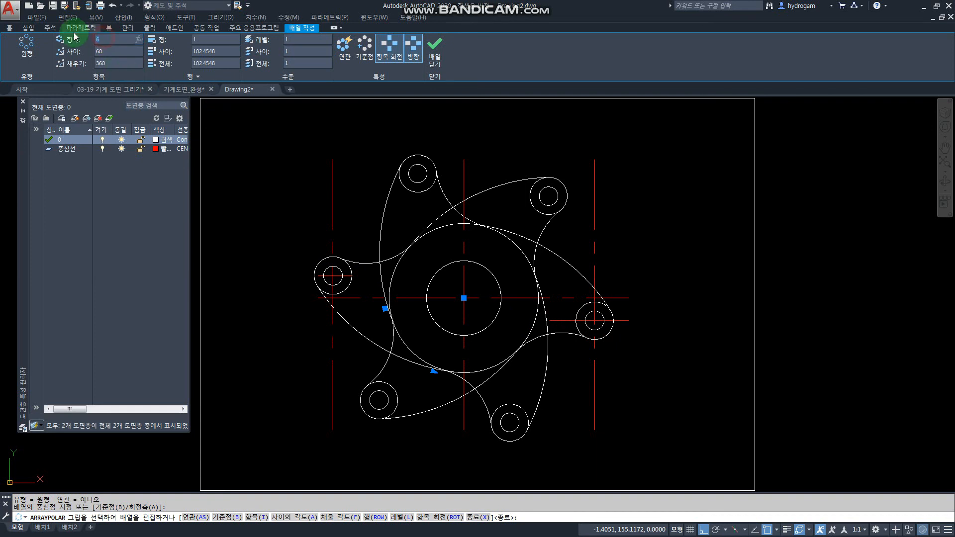
click(118, 52)
text(180)
key(Return)
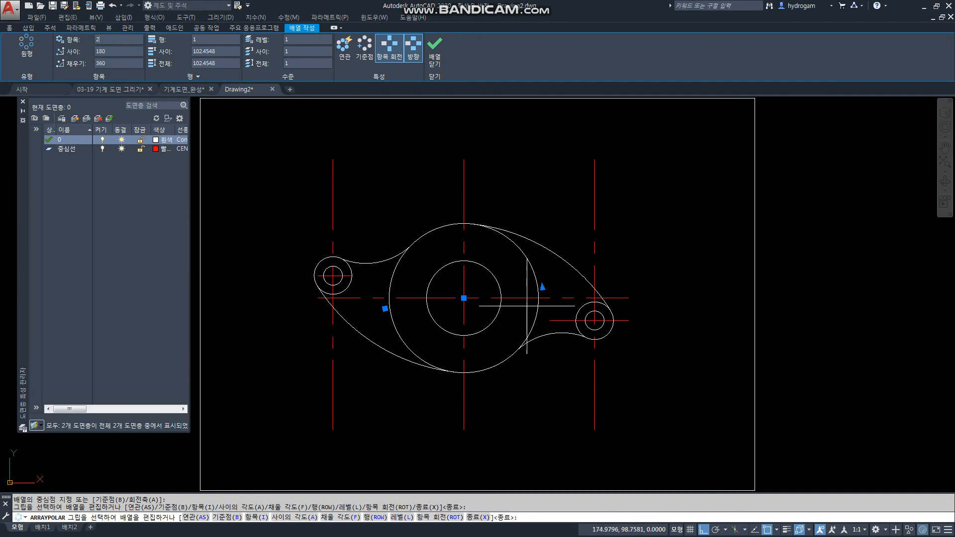
Make the polar array of the arm associative and finish creating it.
click(344, 55)
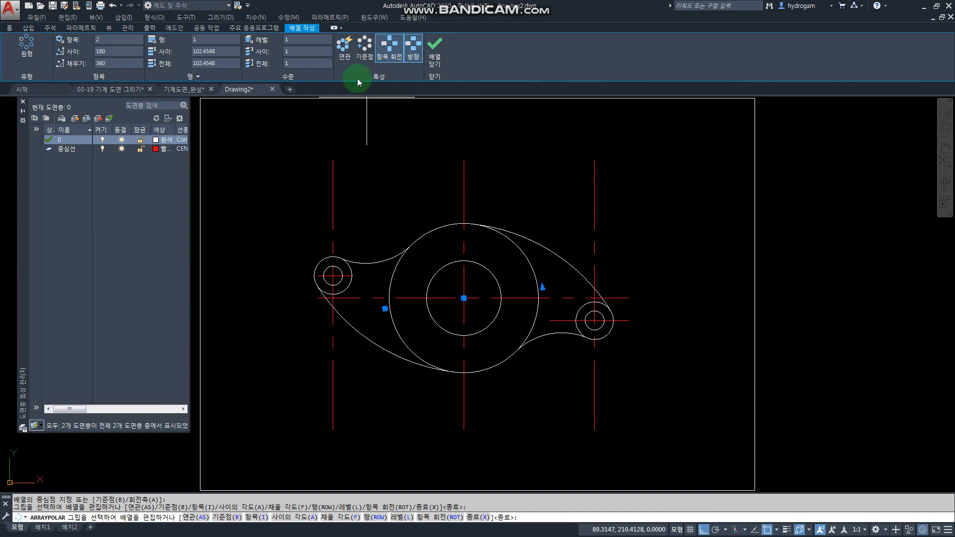
click(344, 45)
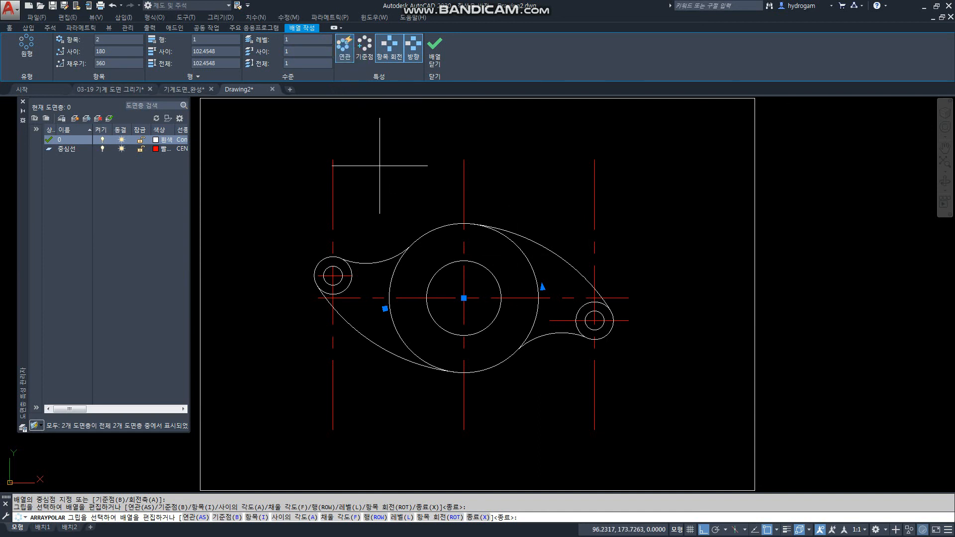
click(350, 54)
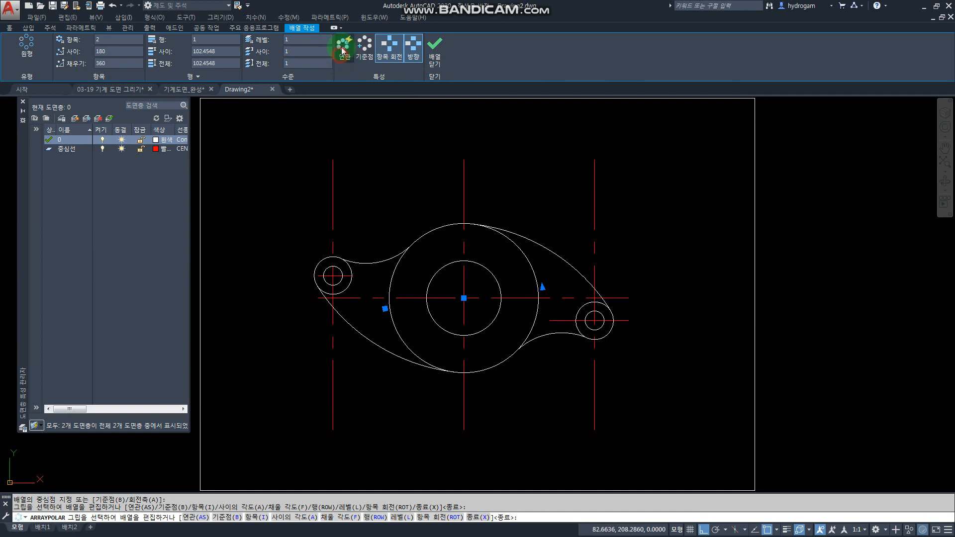
click(342, 49)
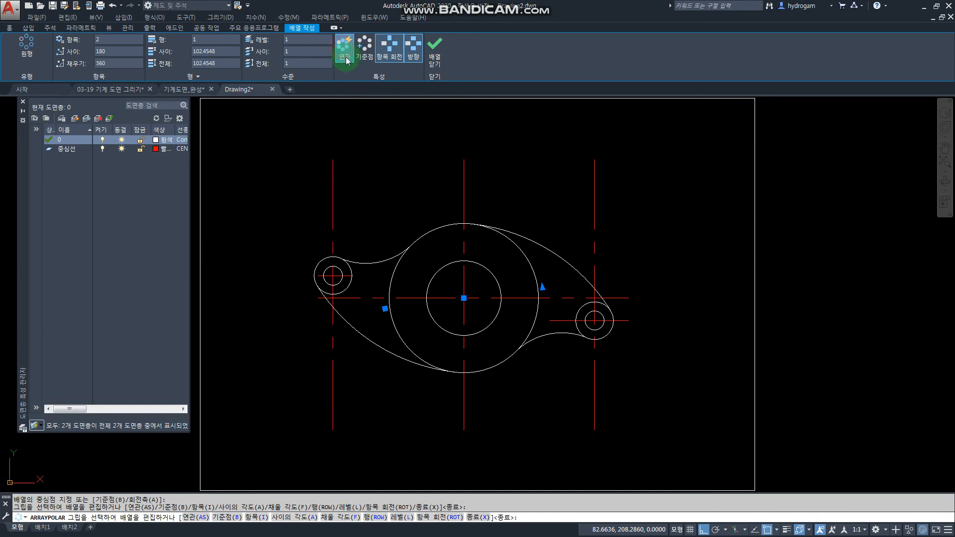
click(440, 54)
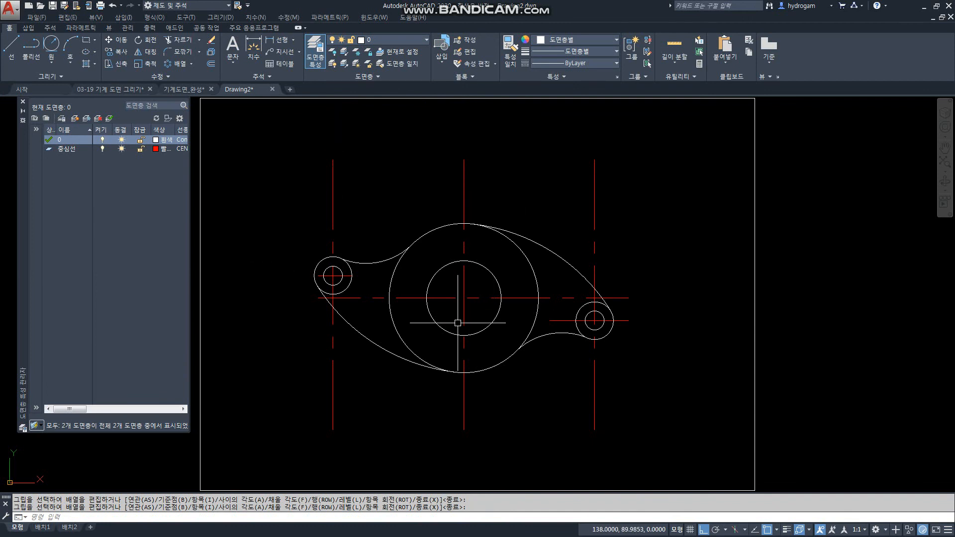
click(343, 275)
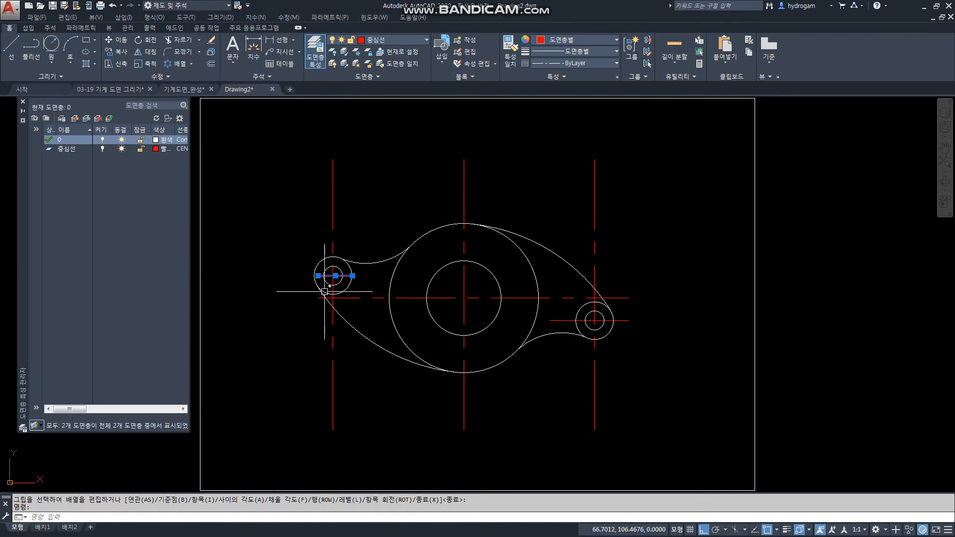
key(Escape)
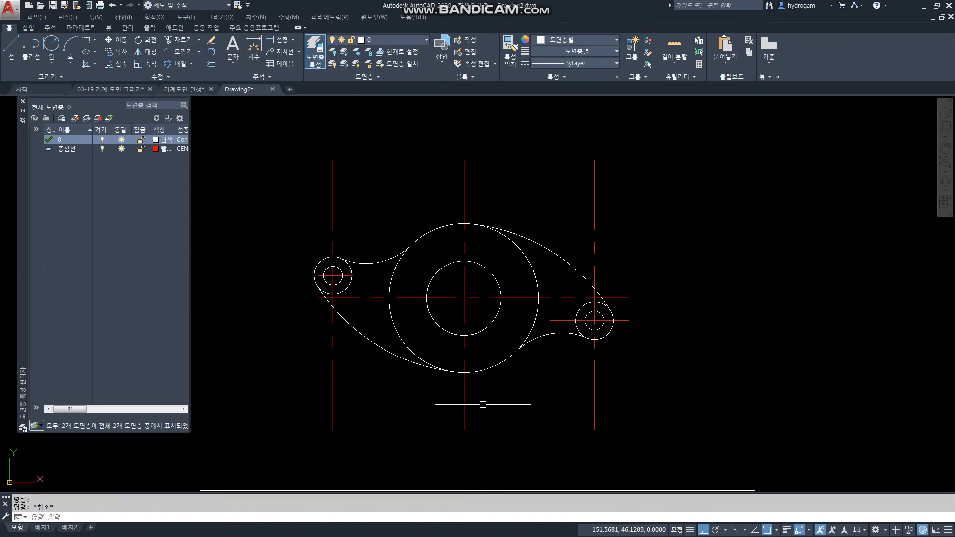